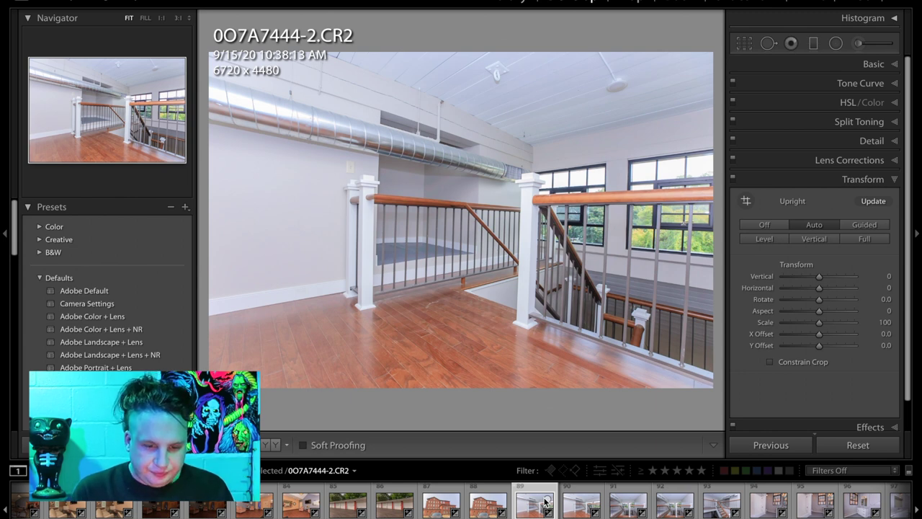
Rate the upstairs landing photo three stars, then step through the stair and bathroom photos
{"action": "key", "text": "3"}
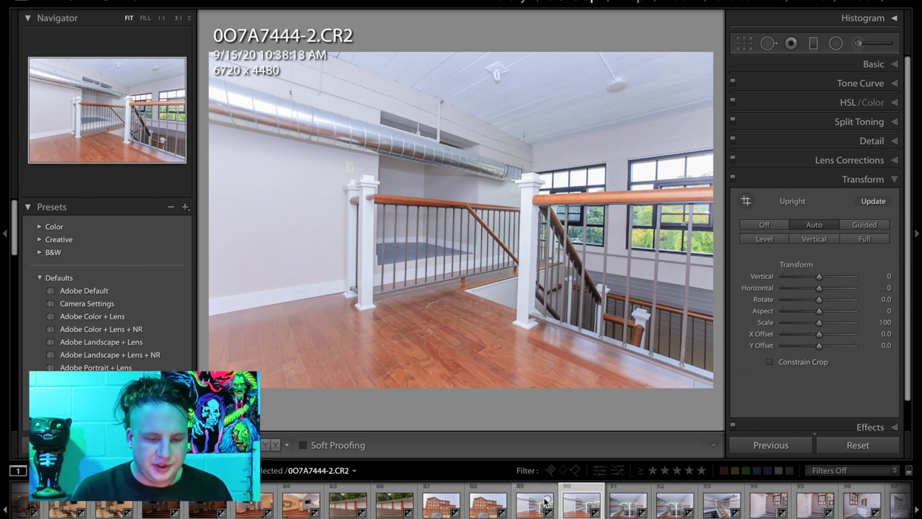
{"action": "key", "text": "Right"}
{"action": "key", "text": "Right"}
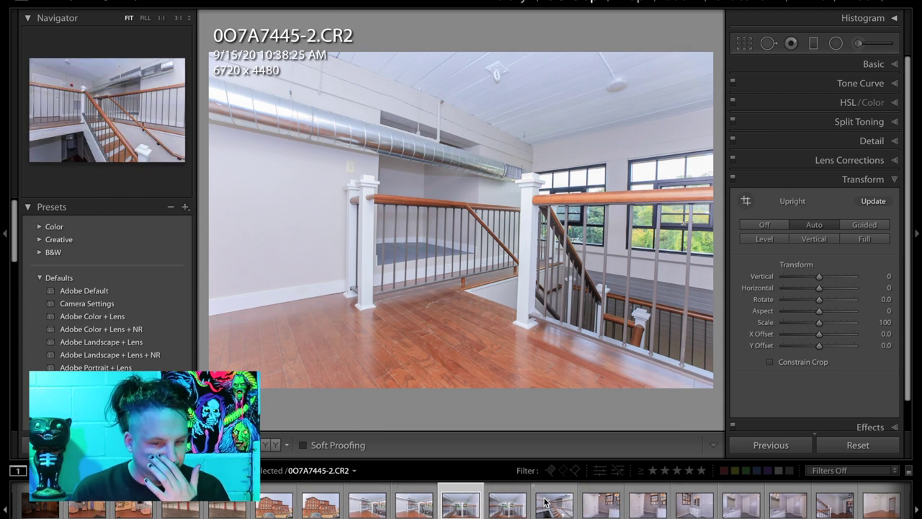
{"action": "key", "text": "Right"}
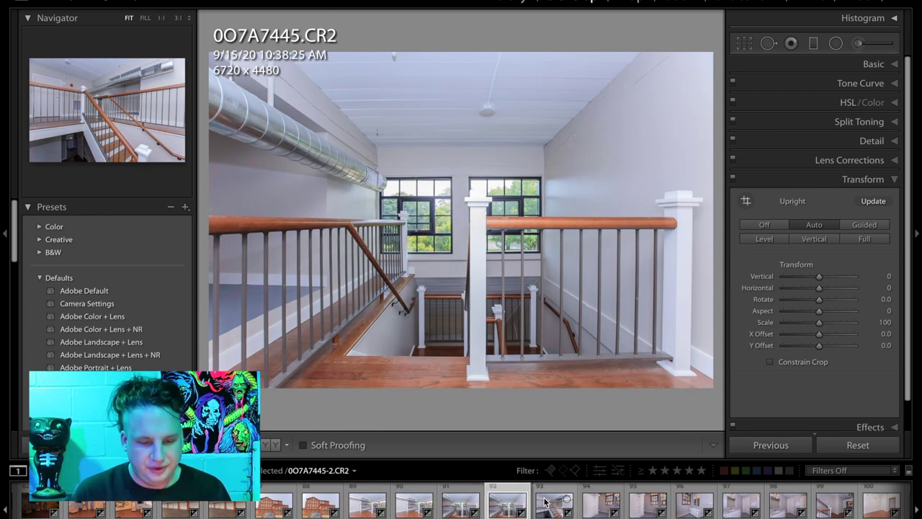
{"action": "key", "text": "Right"}
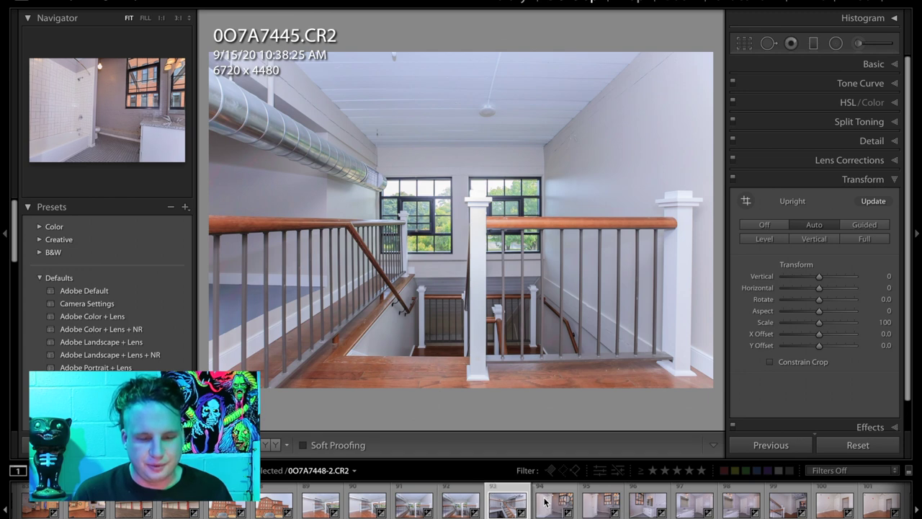
{"action": "key", "text": "Right"}
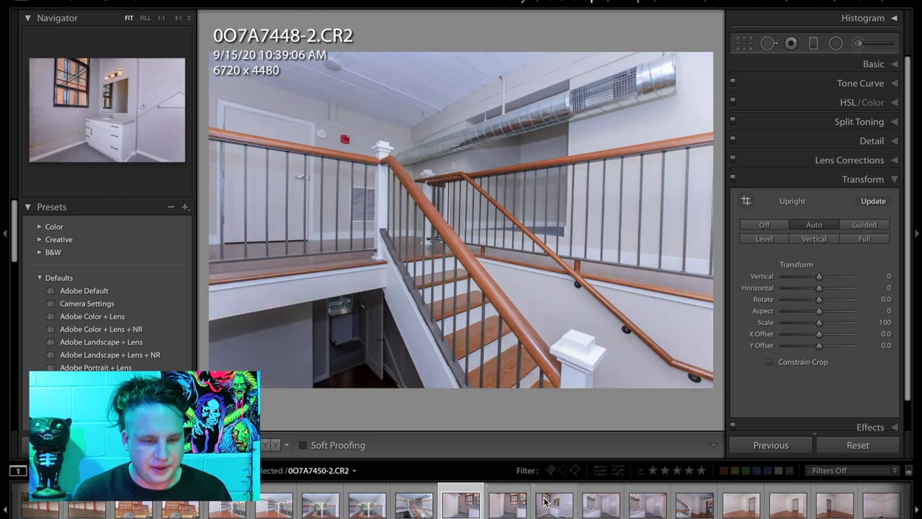
{"action": "key", "text": "Right"}
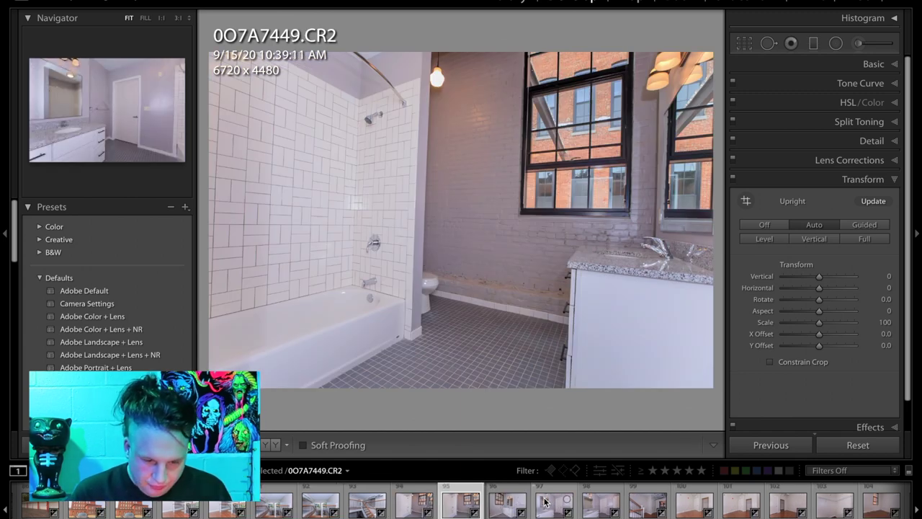
{"action": "key", "text": "Right"}
{"action": "key", "text": "Right"}
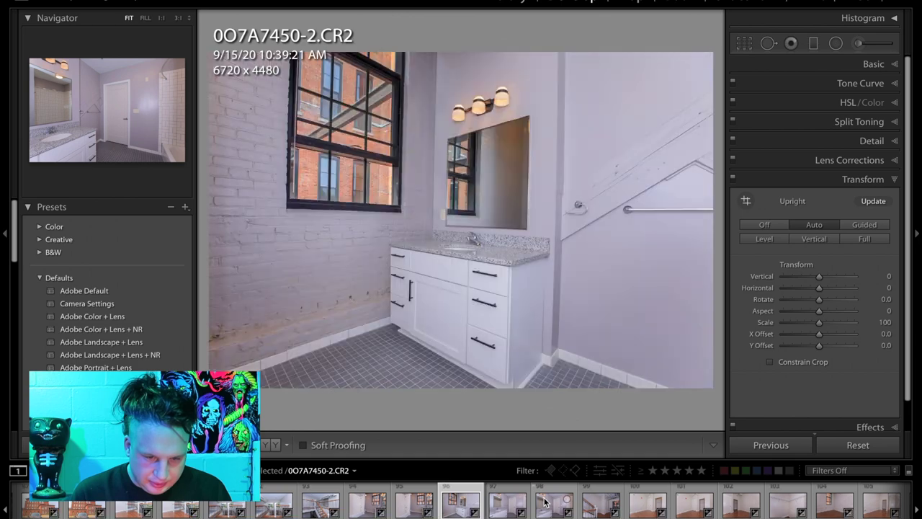
Give the bathtub shot 0O7A7449.CR2 three stars and move on to vanity photo 0O7A7450-2.CR2
{"action": "key", "text": "Left"}
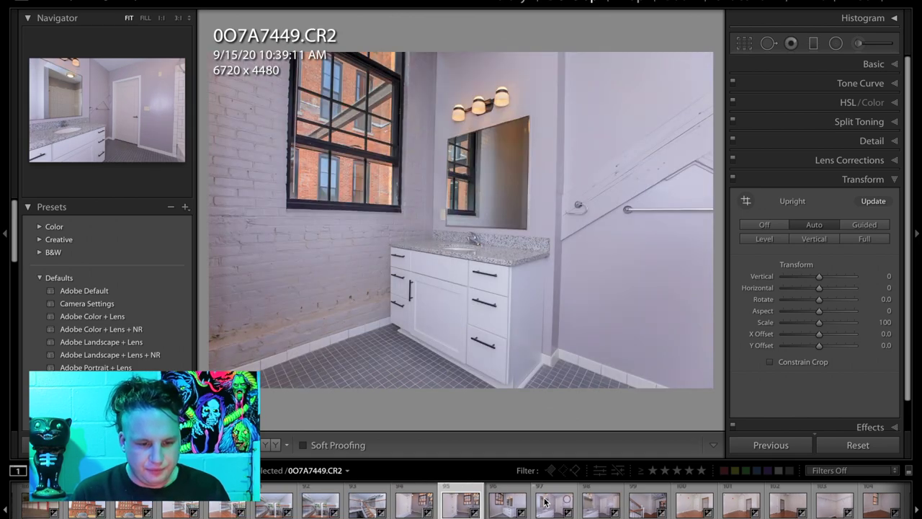
{"action": "key", "text": "3"}
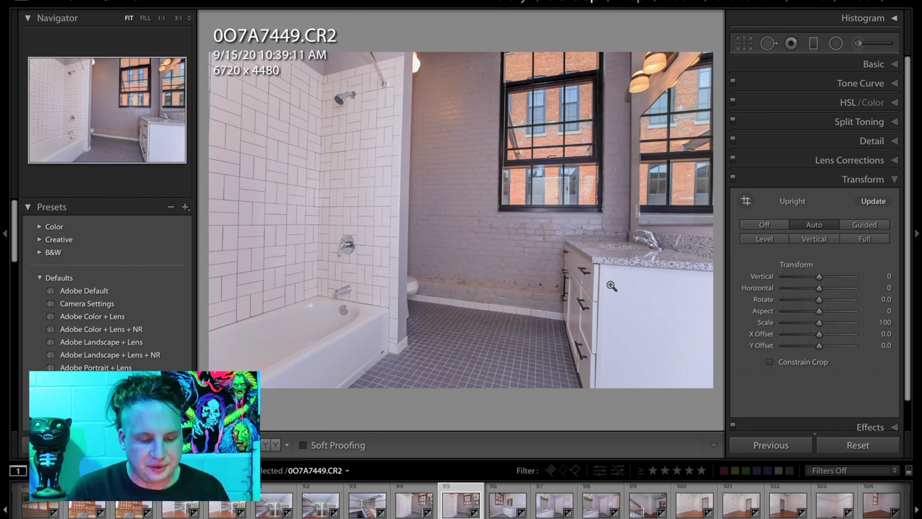
{"action": "left_click", "coordinate": [509, 508]}
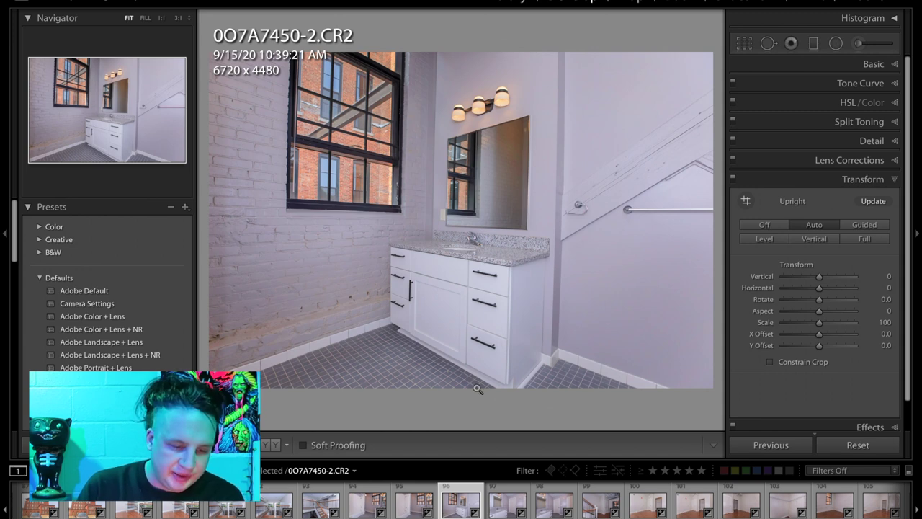
Flip between vanity photos 0O7A7450-2 and 0O7A7451-2, then advance past hallway shot 0O7A7453-2 to 0O7A7454
{"action": "key", "text": "Right"}
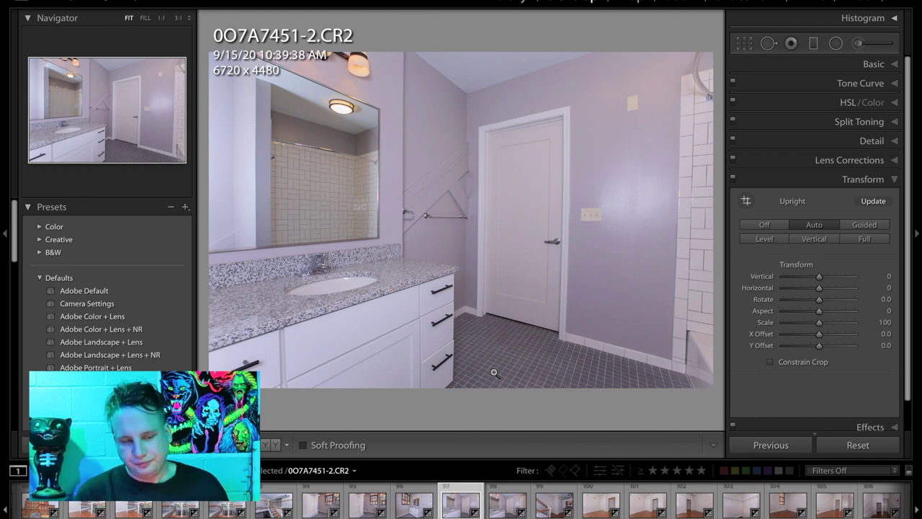
{"action": "key", "text": "Left"}
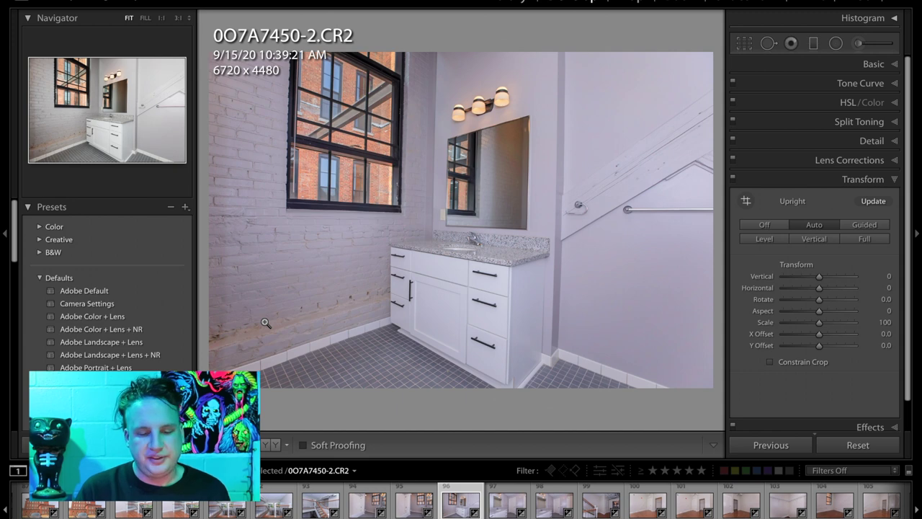
{"action": "key", "text": "Right"}
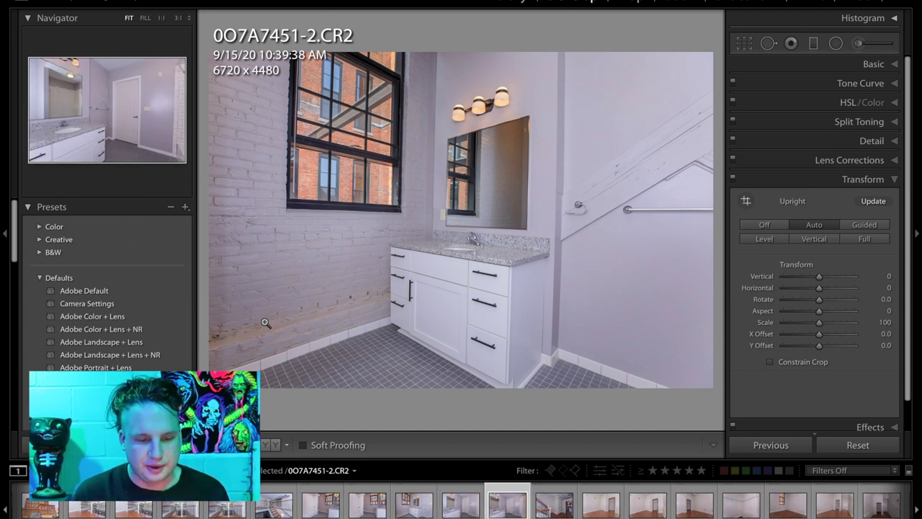
{"action": "key", "text": "Right"}
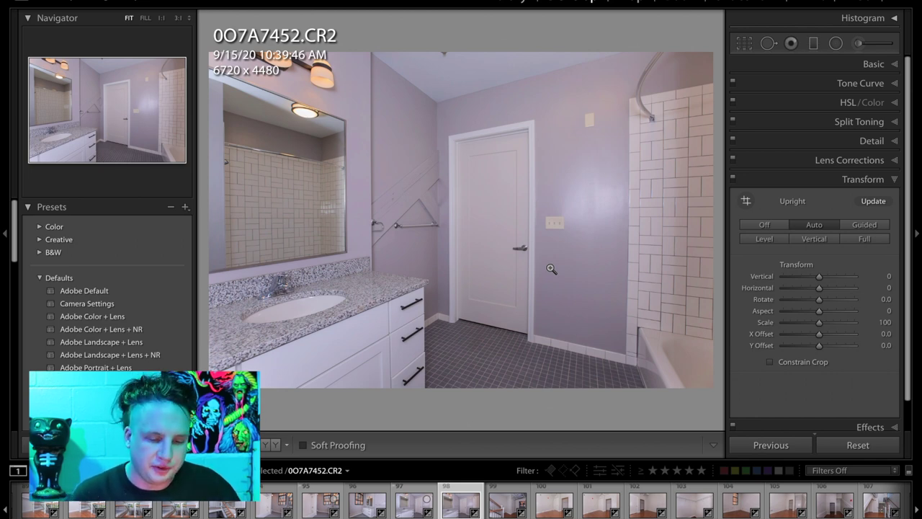
{"action": "key", "text": "Right"}
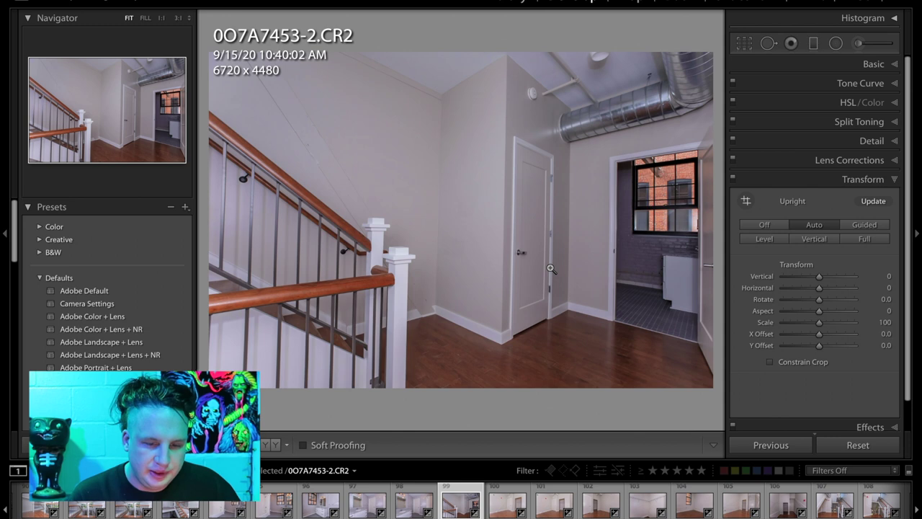
{"action": "key", "text": "Right"}
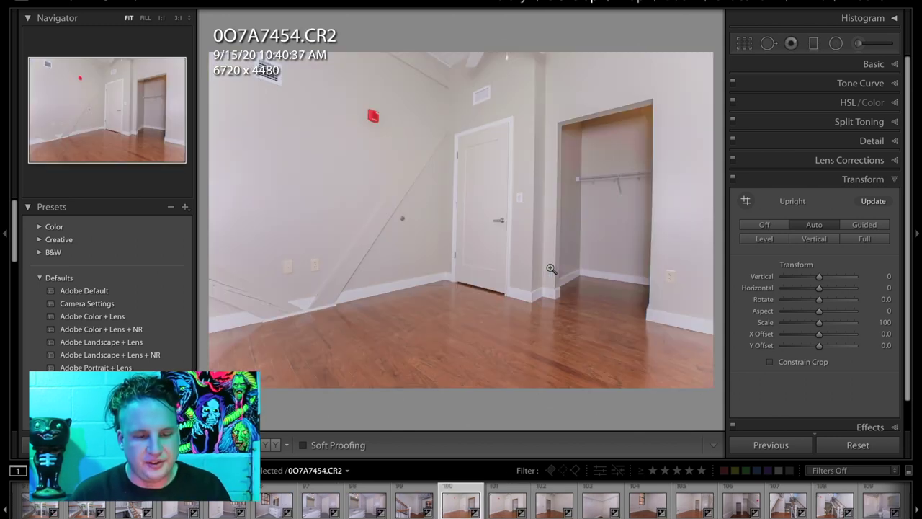
Compare the two closet-room photos and give 0O7A7455.CR2 three stars
{"action": "key", "text": "3"}
{"action": "key", "text": "Right"}
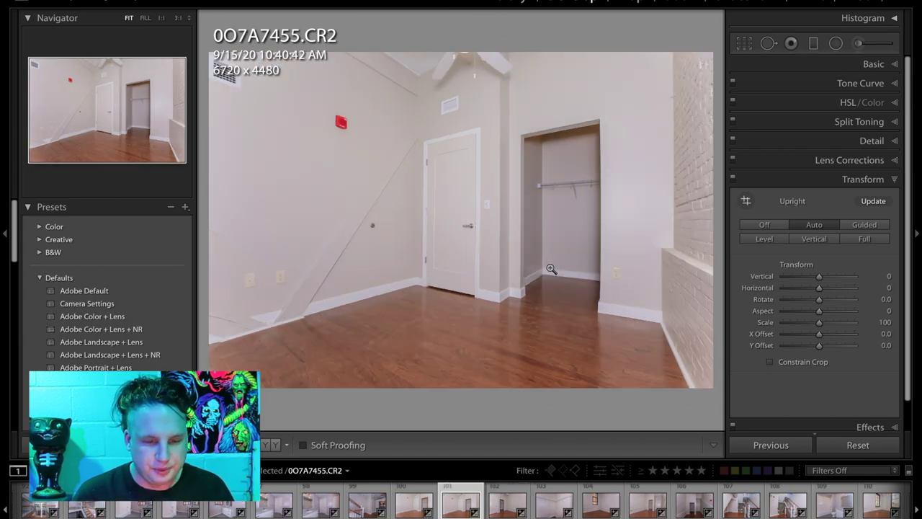
{"action": "key", "text": "Left"}
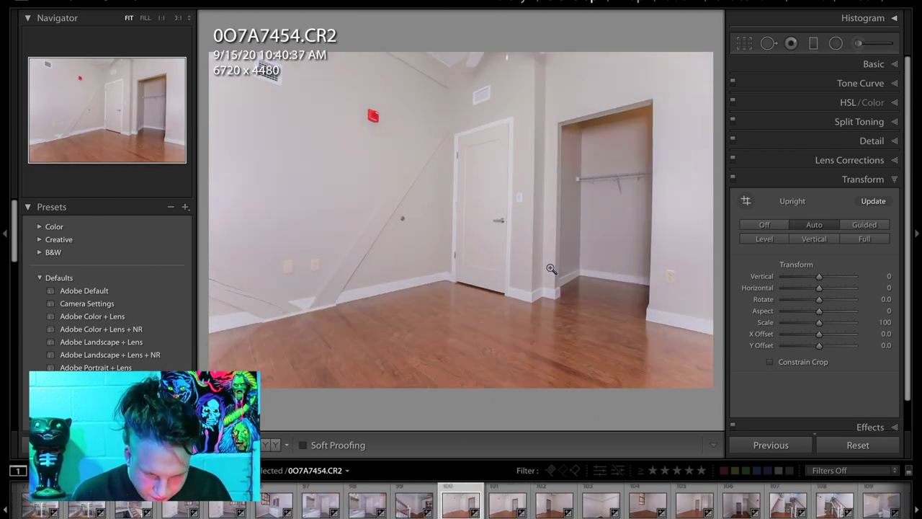
{"action": "key", "text": "Right"}
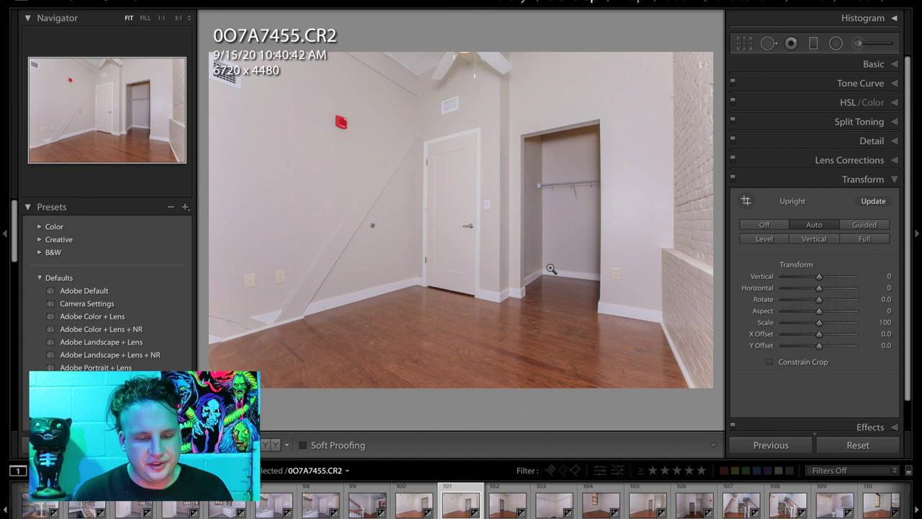
{"action": "key", "text": "3"}
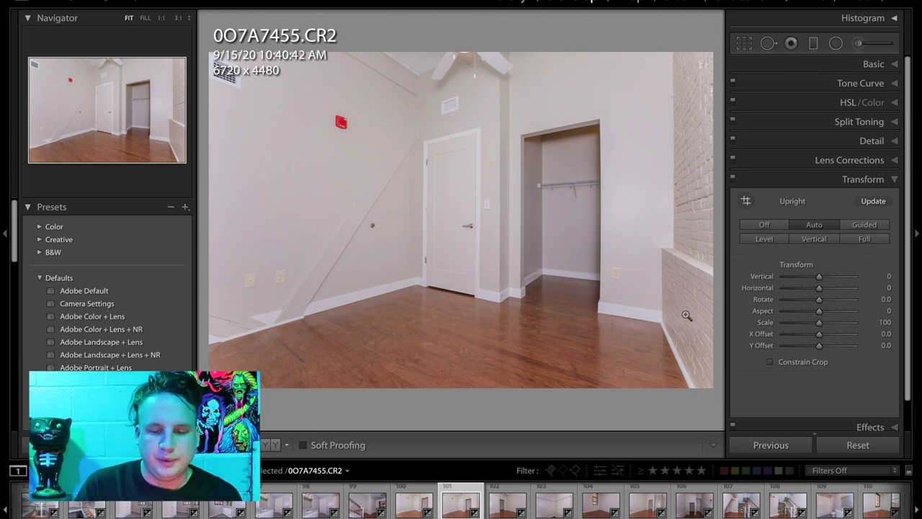
Clear the rating from 0O7A7454.CR2, recompare it with 0O7A7455, and advance to 0O7A7457.CR2
{"action": "left_click", "coordinate": [412, 502]}
{"action": "key", "text": "0"}
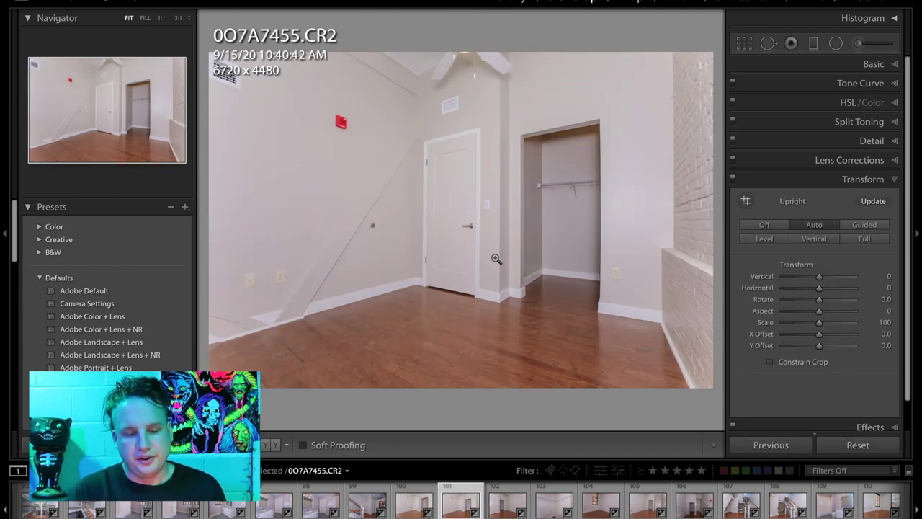
{"action": "key", "text": "Left"}
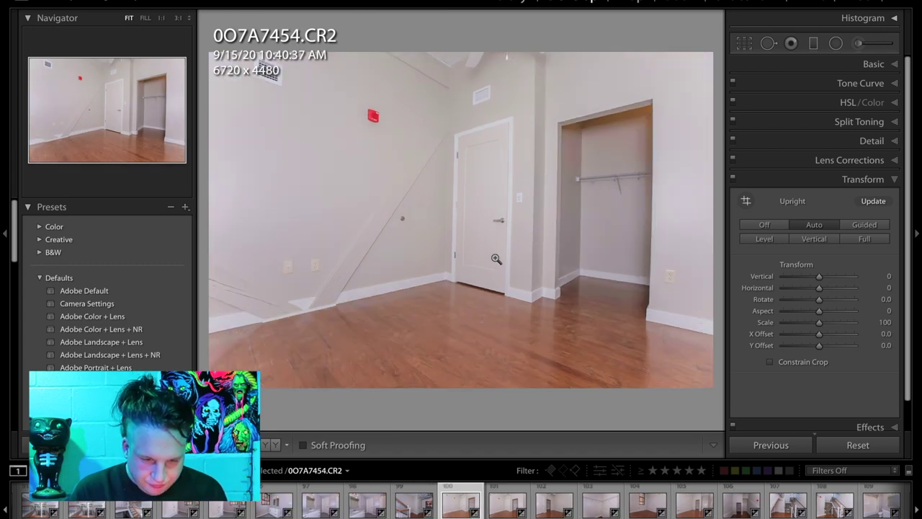
{"action": "key", "text": "Right"}
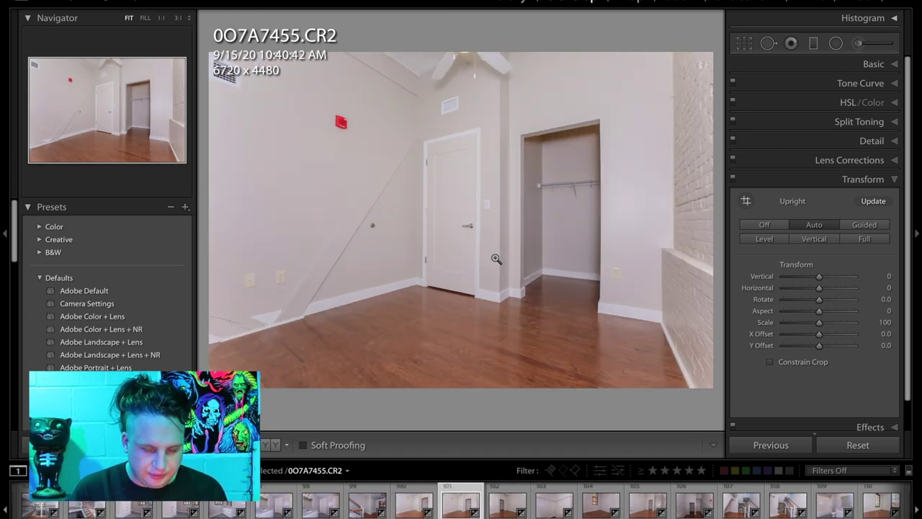
{"action": "key", "text": "Left"}
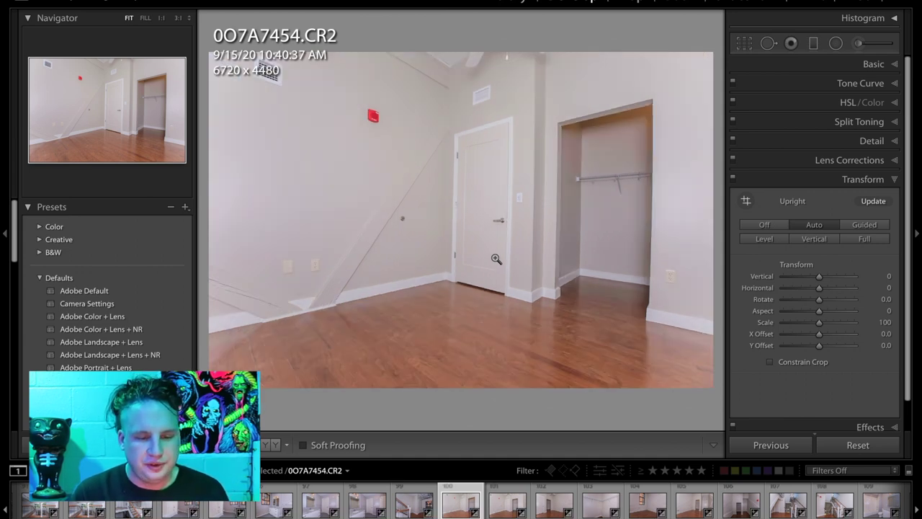
{"action": "key", "text": "Right"}
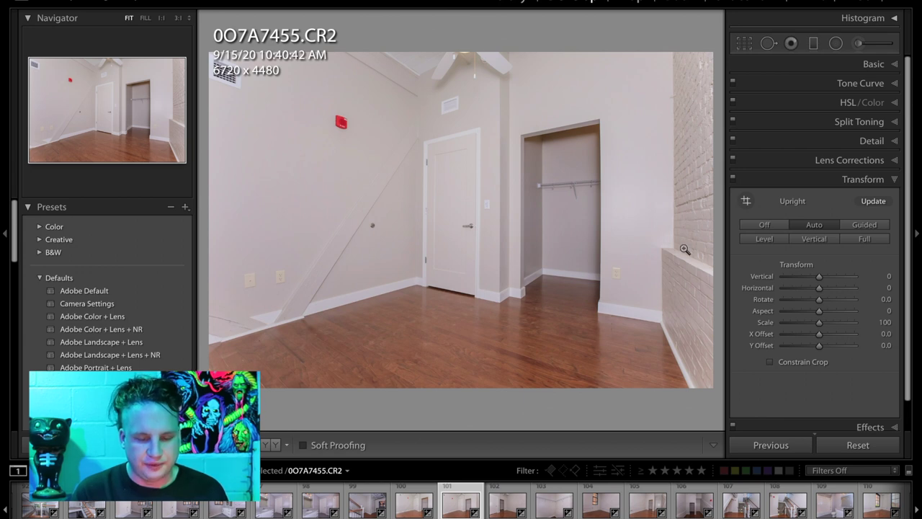
{"action": "key", "text": "Right"}
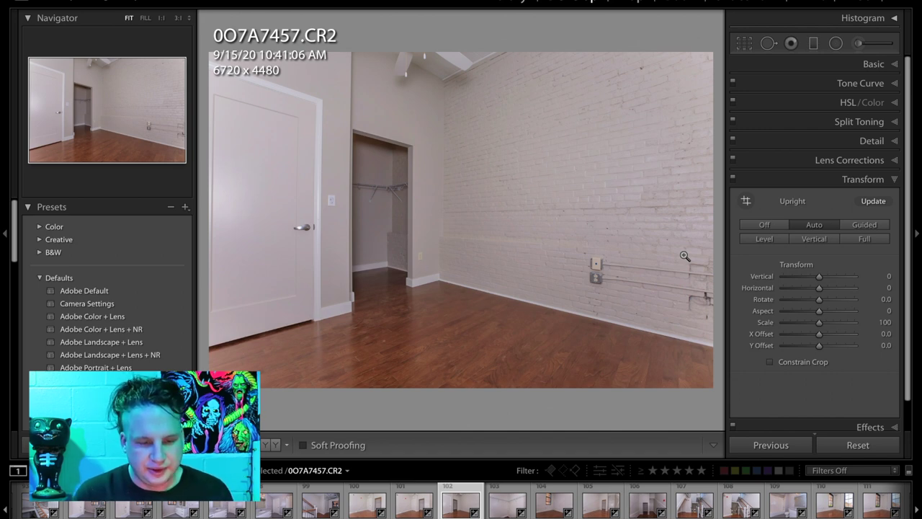
Rate the closet shelving photo, 0O7A7460 and 0O7A7461 three stars each
{"action": "key", "text": "Right"}
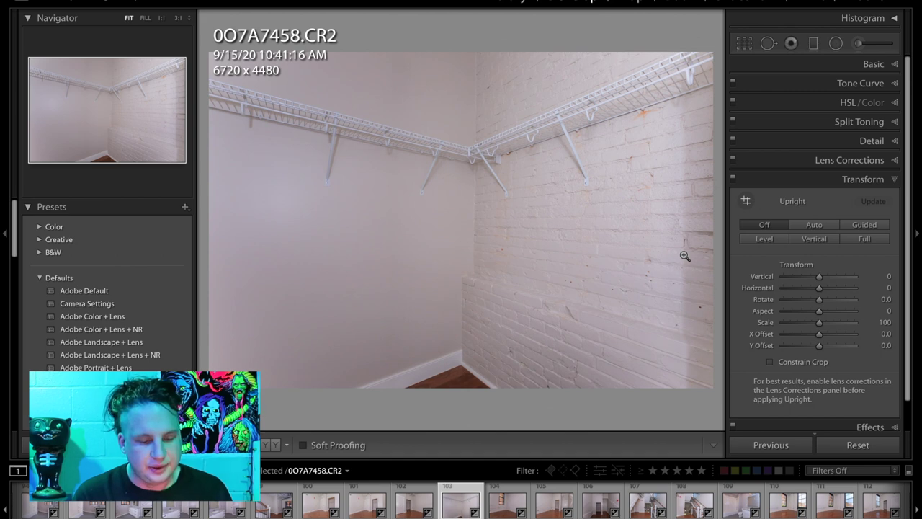
{"action": "key", "text": "3"}
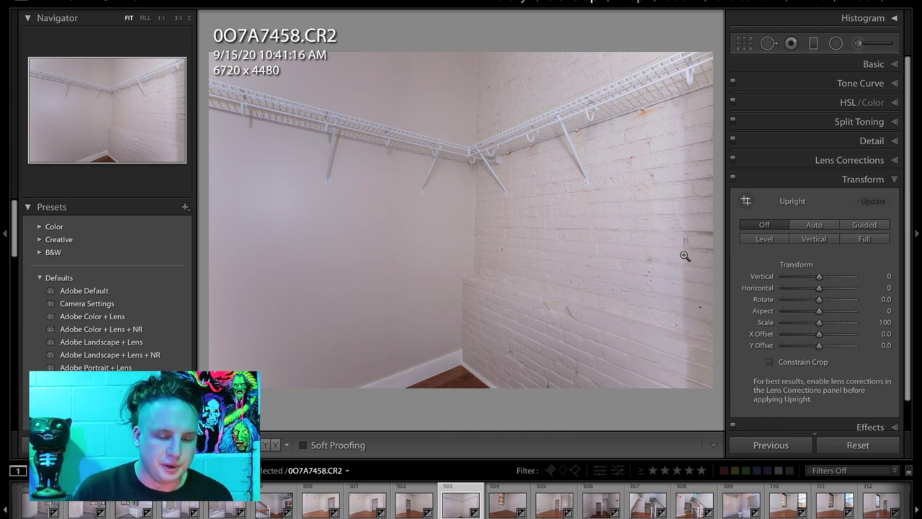
{"action": "key", "text": "Right"}
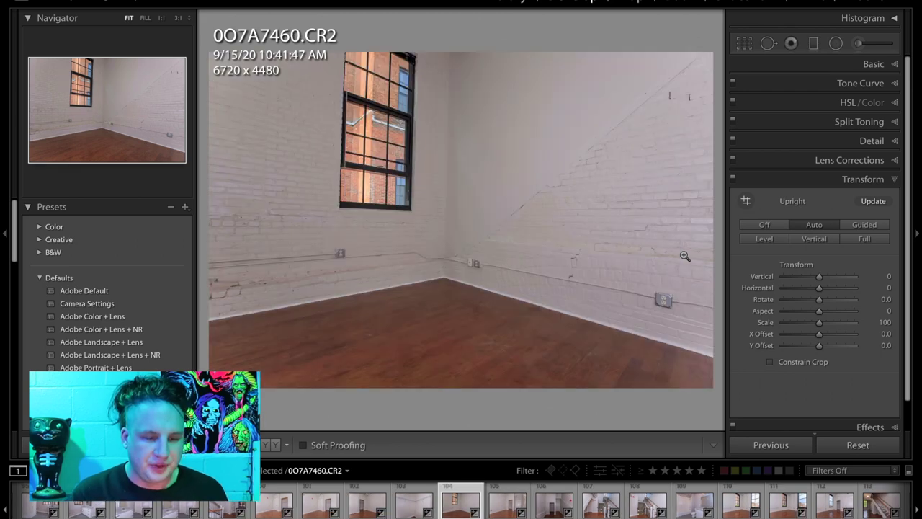
{"action": "key", "text": "3"}
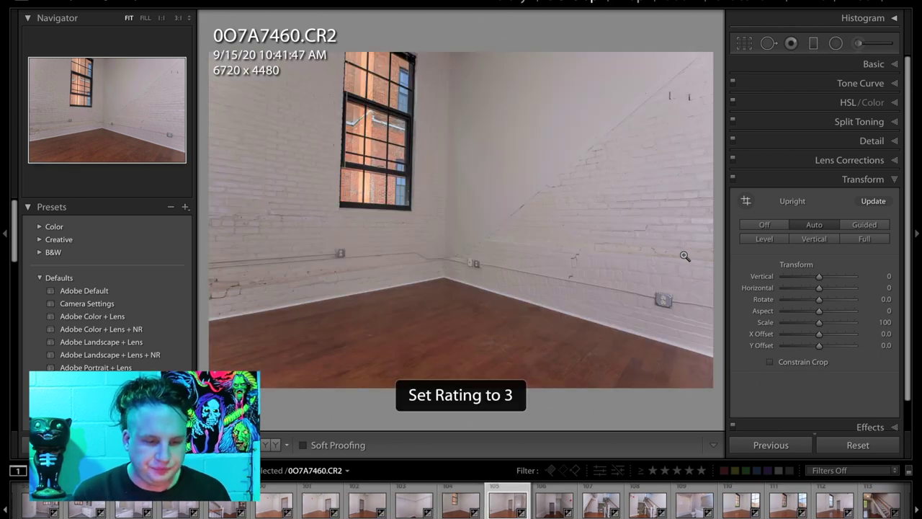
{"action": "key", "text": "Right"}
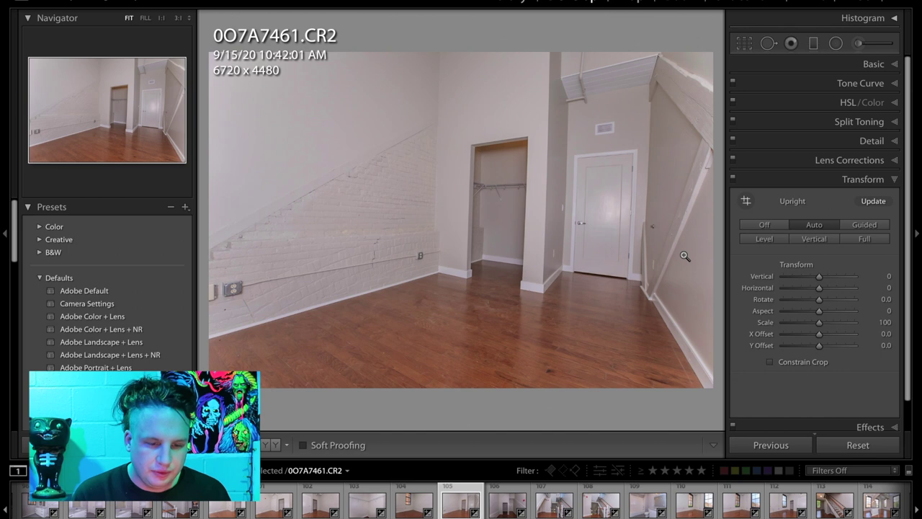
{"action": "key", "text": "3"}
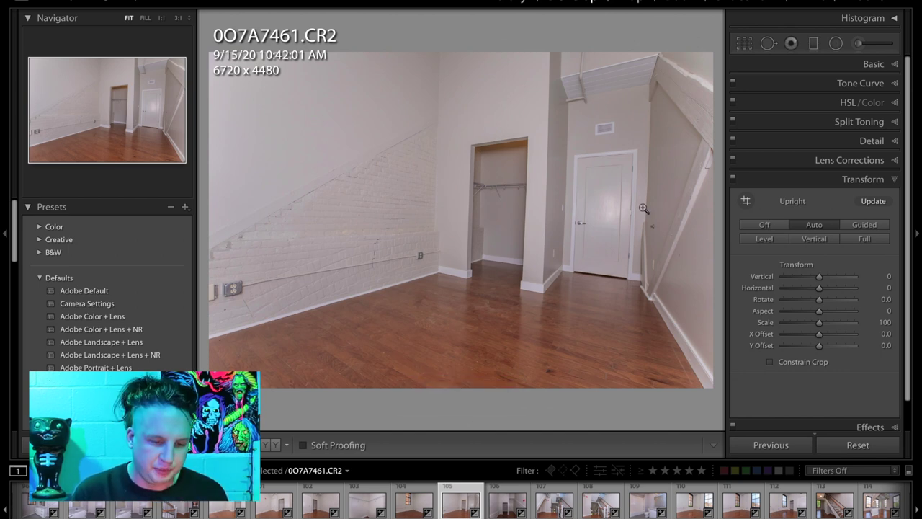
Compare 0O7A7461 against 0O7A7462, ending back on 0O7A7461
{"action": "key", "text": "Right"}
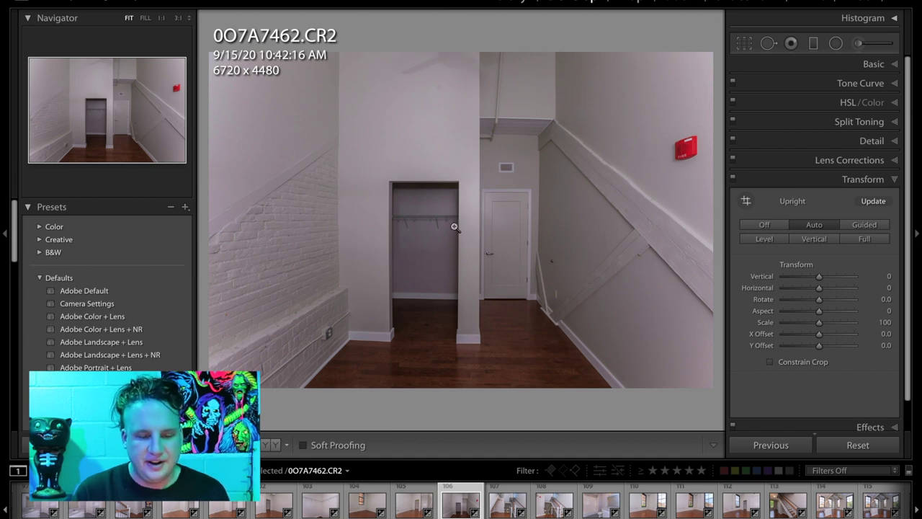
{"action": "key", "text": "Left"}
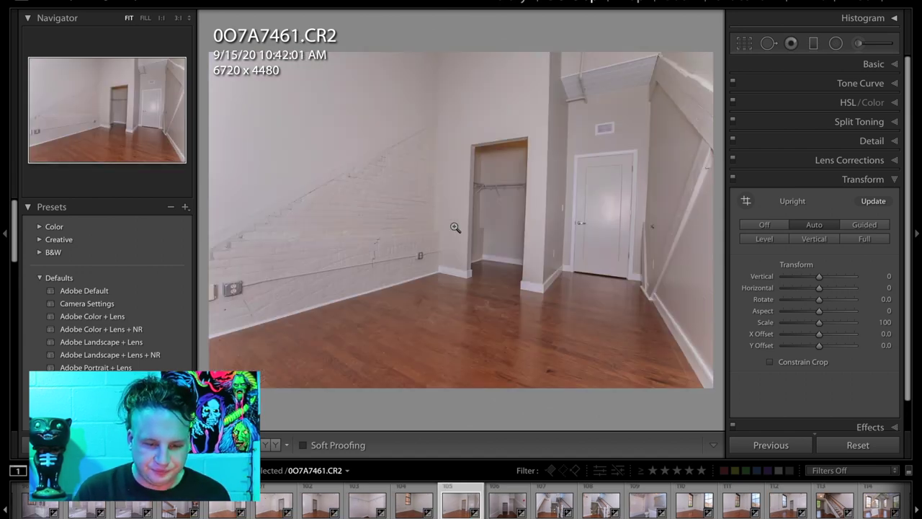
{"action": "key", "text": "Right"}
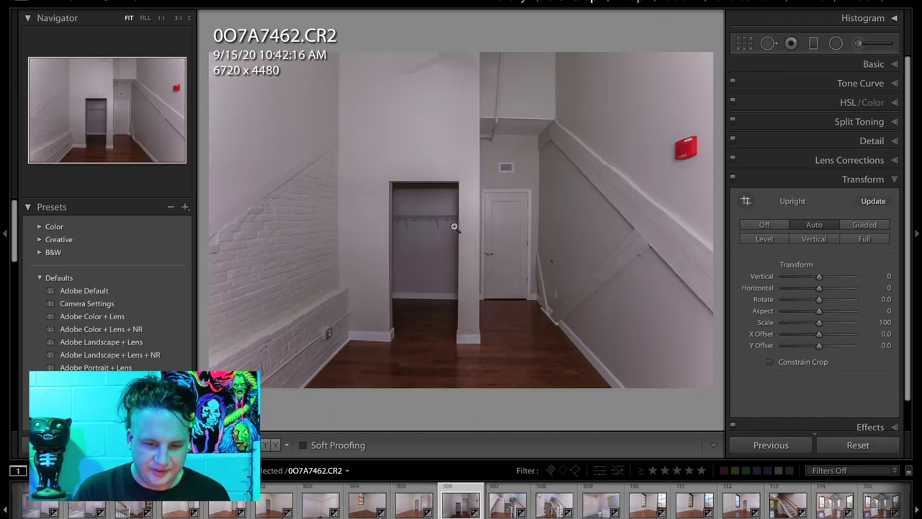
{"action": "key", "text": "Left"}
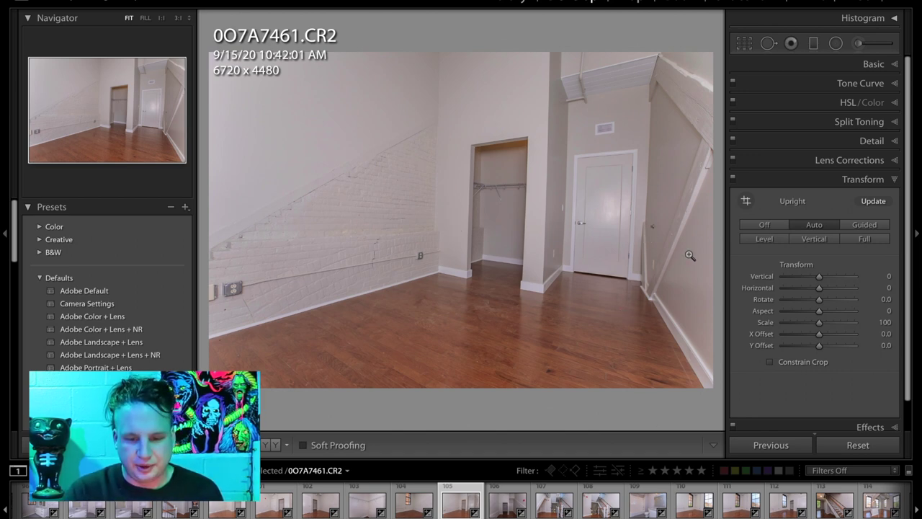
Try Vertical and Auto upright corrections on 0O7A7461, leaving Upright set to Off
{"action": "left_click", "coordinate": [816, 239]}
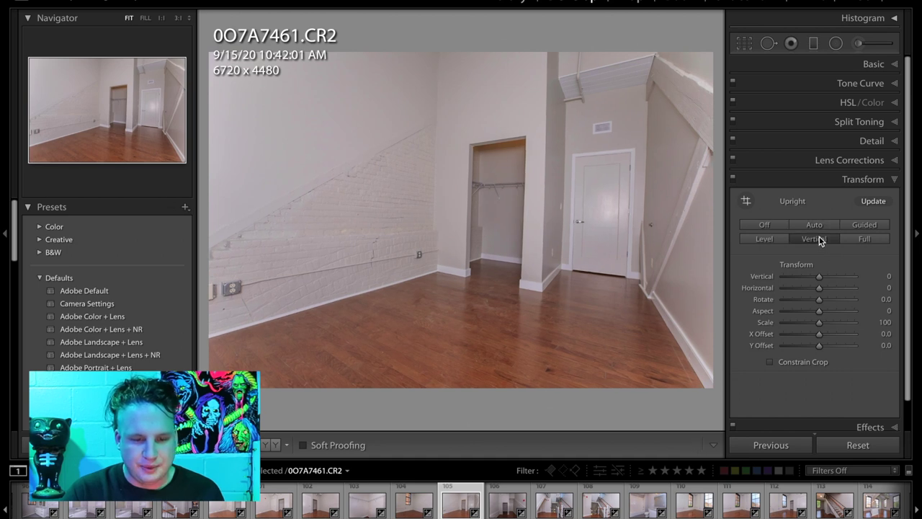
{"action": "left_click", "coordinate": [768, 224]}
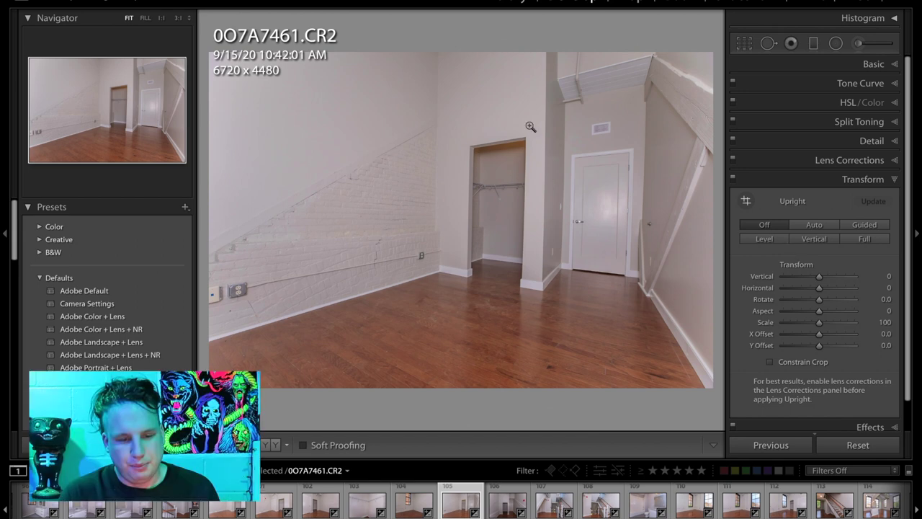
{"action": "left_click", "coordinate": [795, 238]}
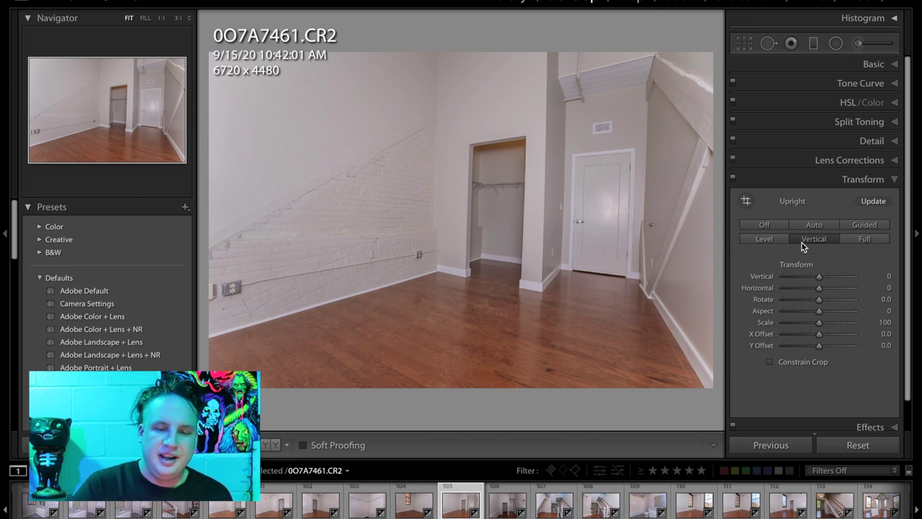
{"action": "left_click", "coordinate": [764, 225]}
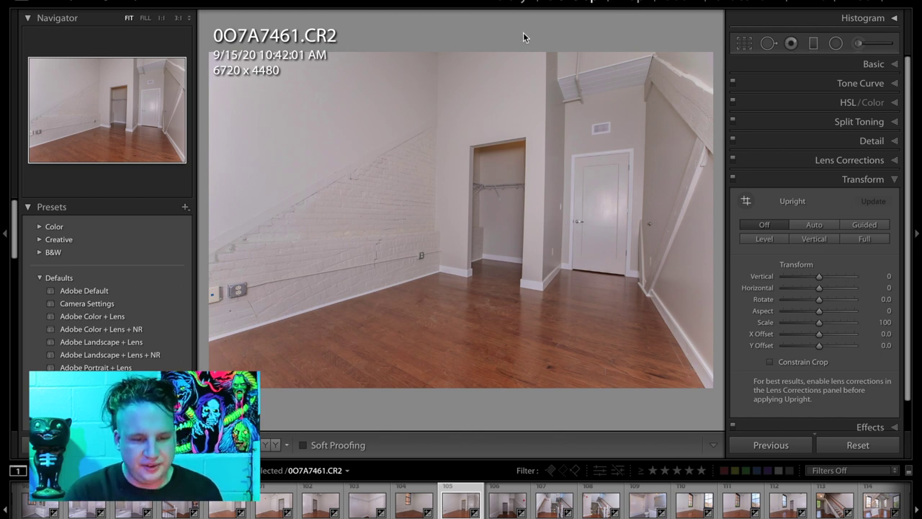
{"action": "left_click", "coordinate": [803, 242]}
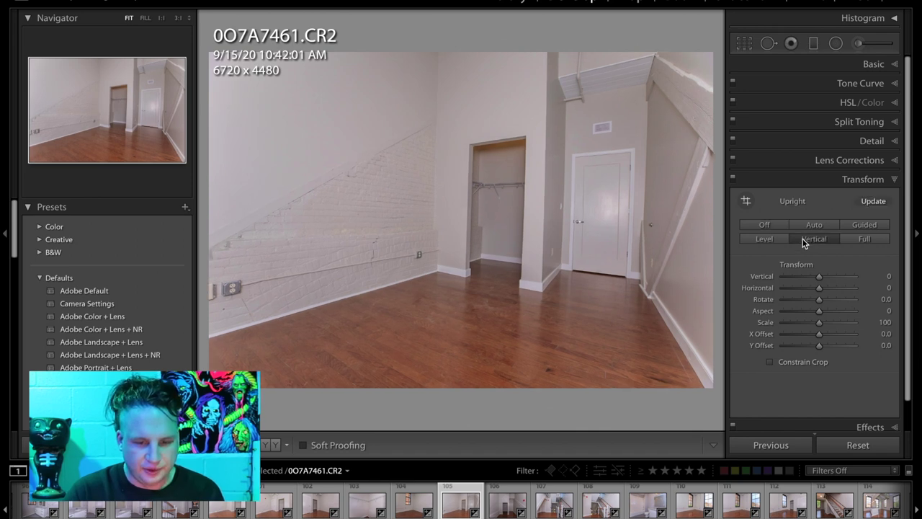
{"action": "left_click", "coordinate": [772, 226]}
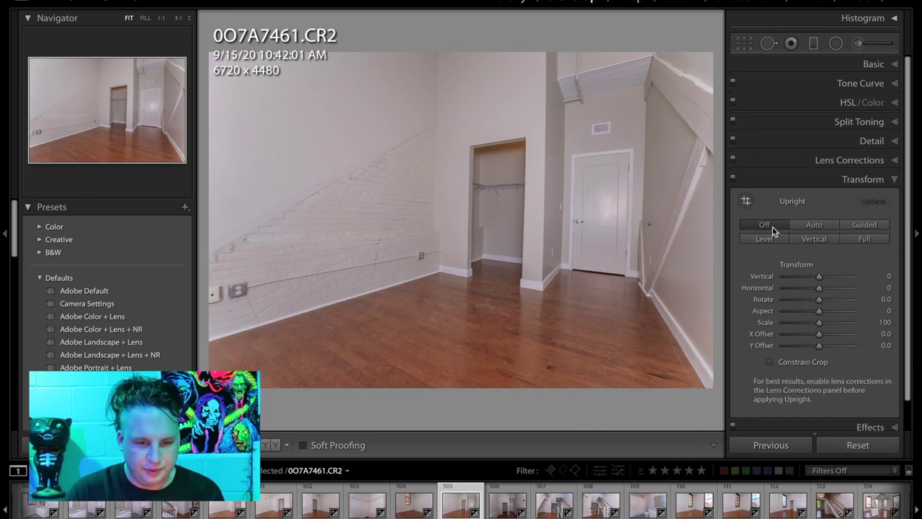
{"action": "left_click", "coordinate": [811, 228]}
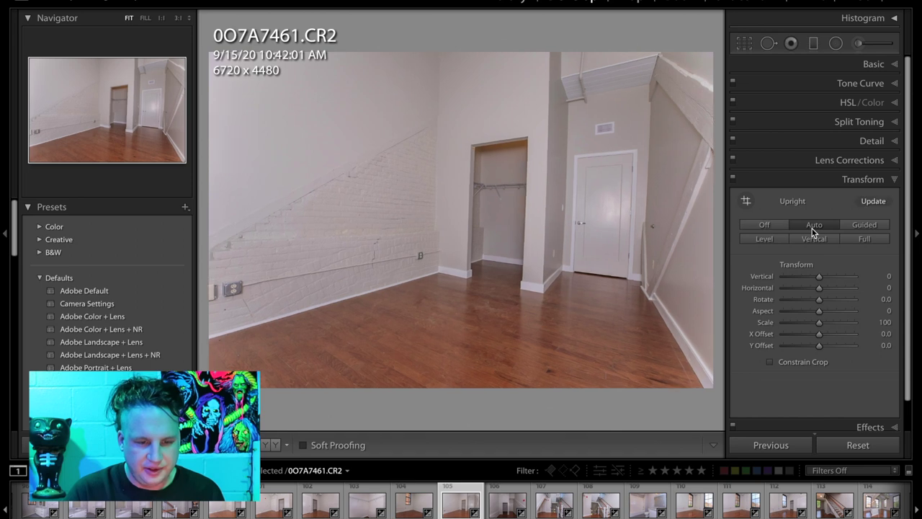
{"action": "left_click", "coordinate": [775, 228]}
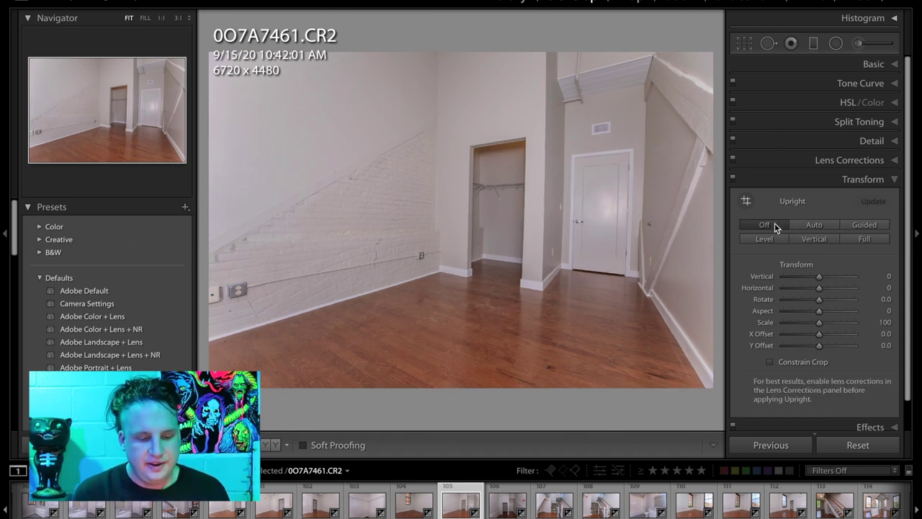
Rate staircase photo 0O7A7464 three stars with Upright Off, then advance to 0O7A7465
{"action": "key", "text": "Right"}
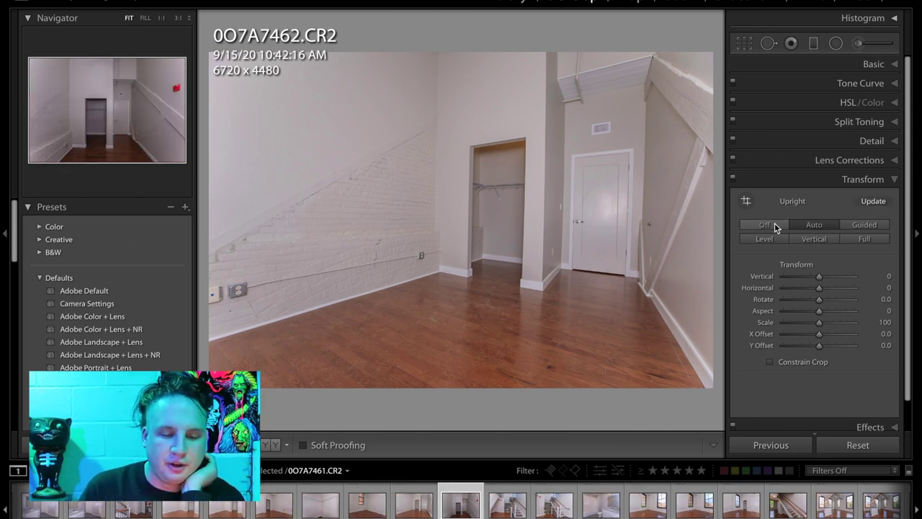
{"action": "key", "text": "Right"}
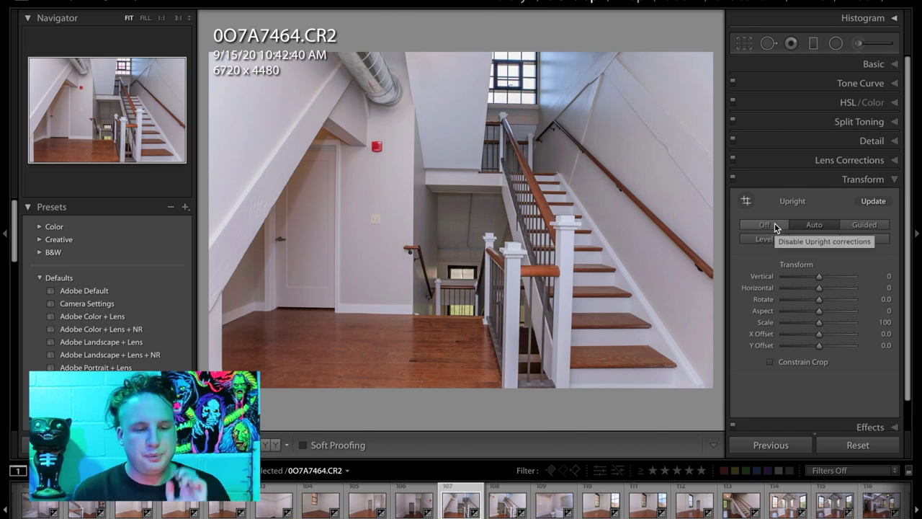
{"action": "key", "text": "3"}
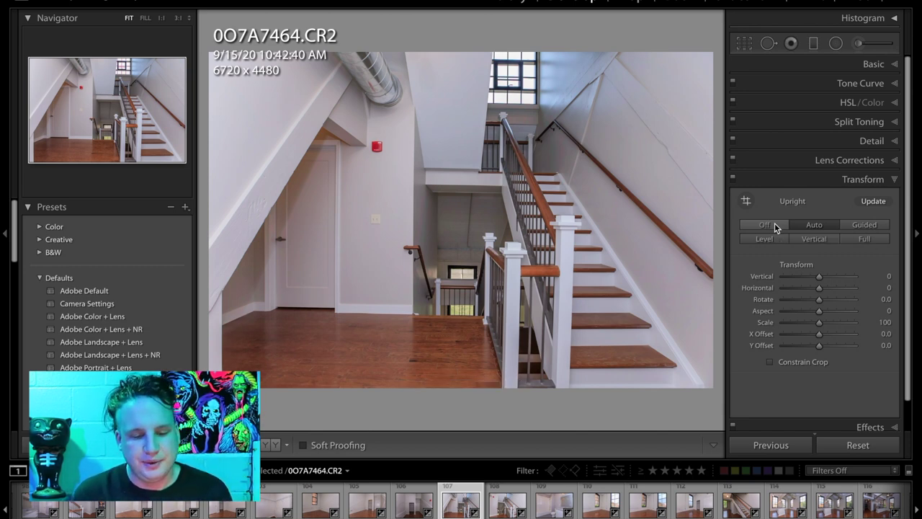
{"action": "left_click", "coordinate": [810, 239]}
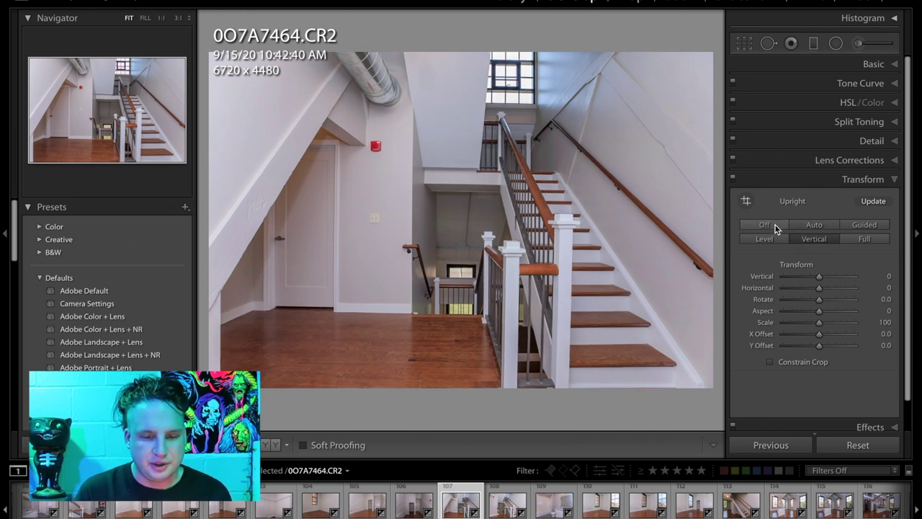
{"action": "left_click", "coordinate": [775, 224]}
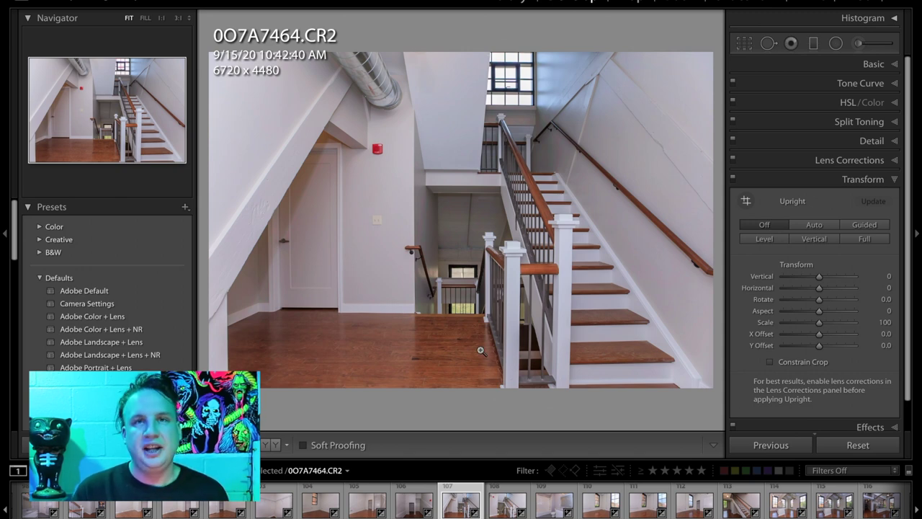
{"action": "key", "text": "Right"}
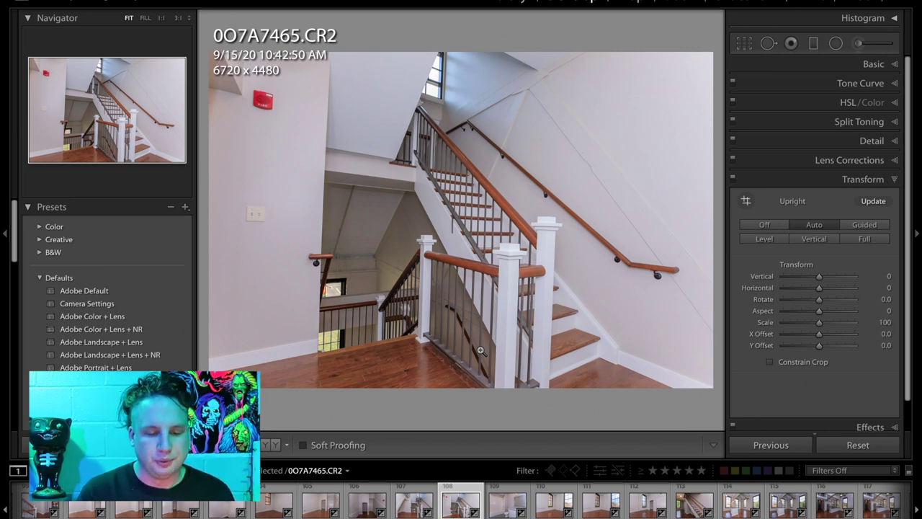
Rate bathroom photo 0O7A7467 three stars with Upright Off, then advance to 0O7A7468
{"action": "key", "text": "Right"}
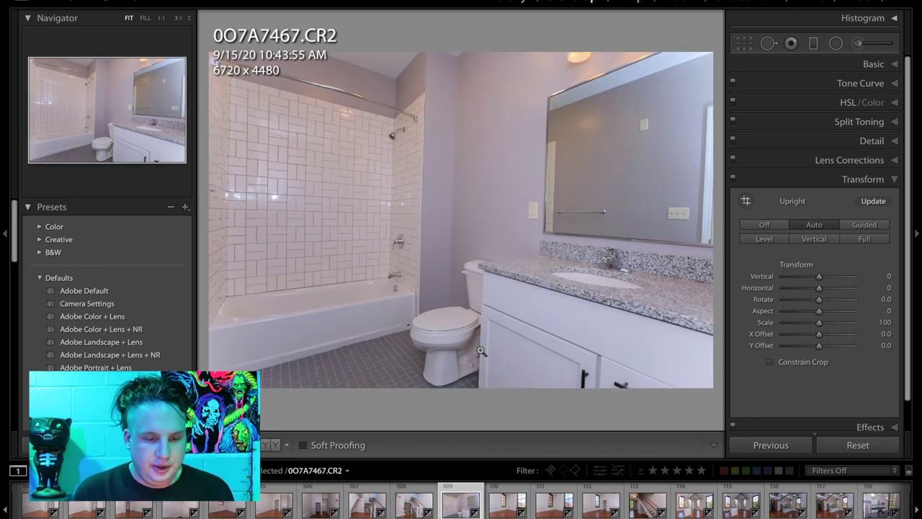
{"action": "key", "text": "3"}
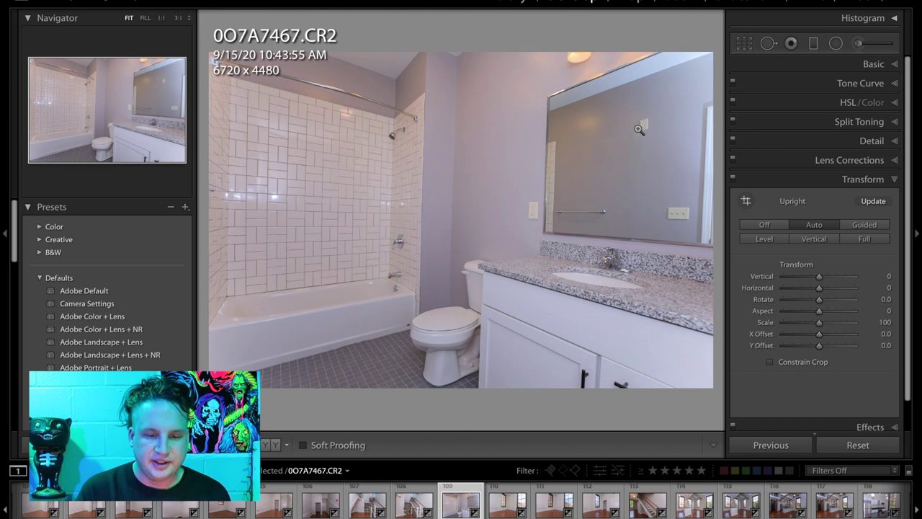
{"action": "left_click", "coordinate": [762, 227]}
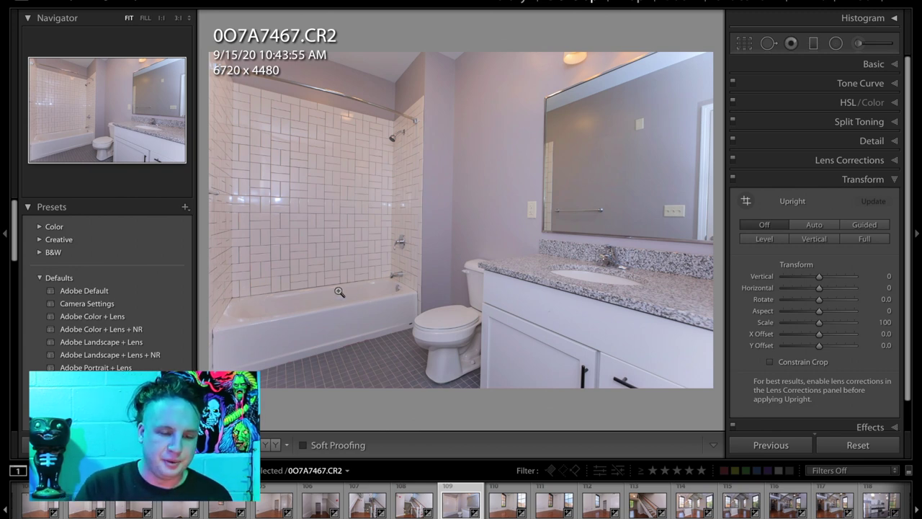
{"action": "key", "text": "Right"}
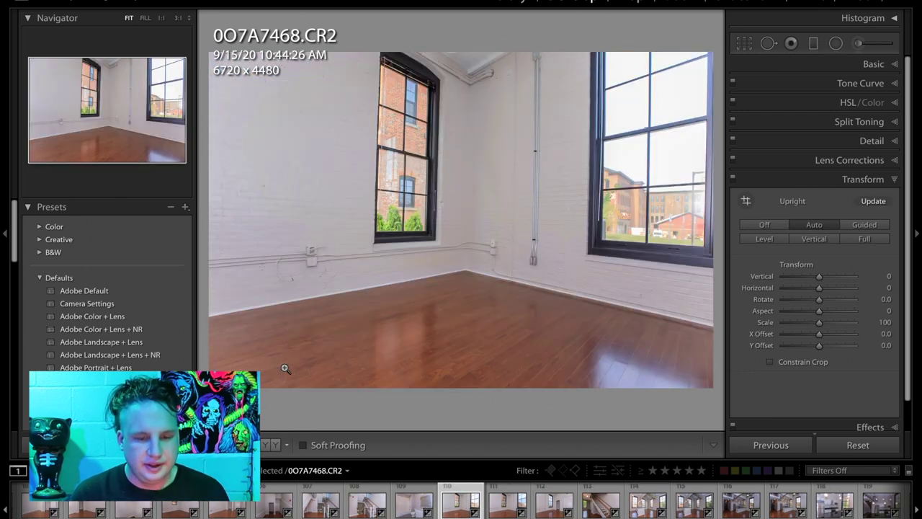
Inspect the windows and buildings outside in 0O7A7469 at 1:1, then return to full view
{"action": "key", "text": "Right"}
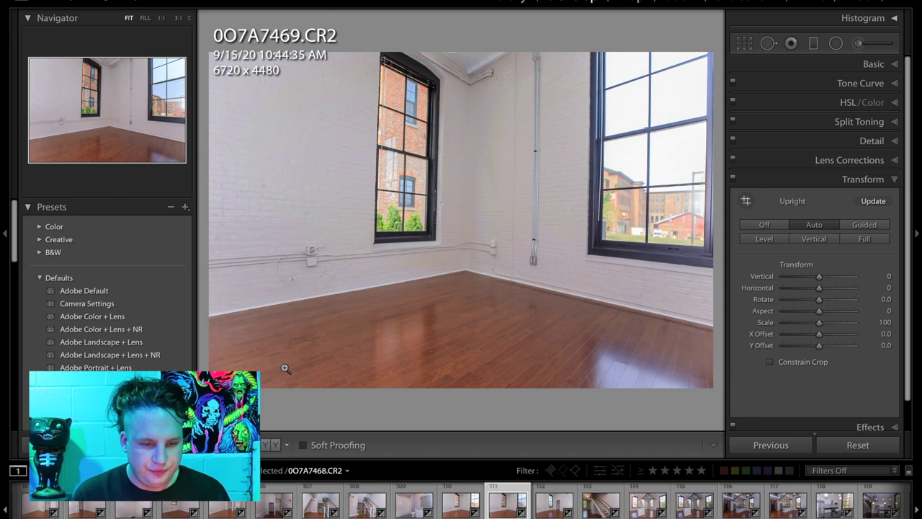
{"action": "key", "text": "Right"}
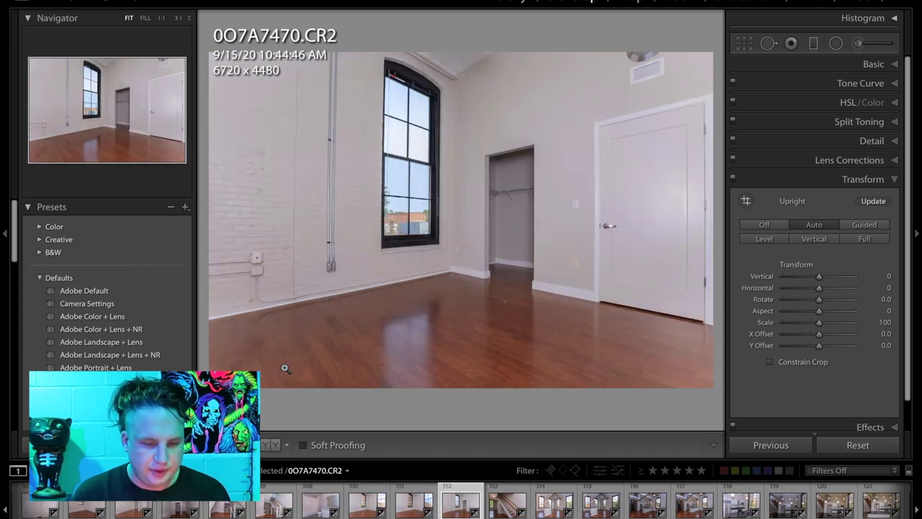
{"action": "key", "text": "Left"}
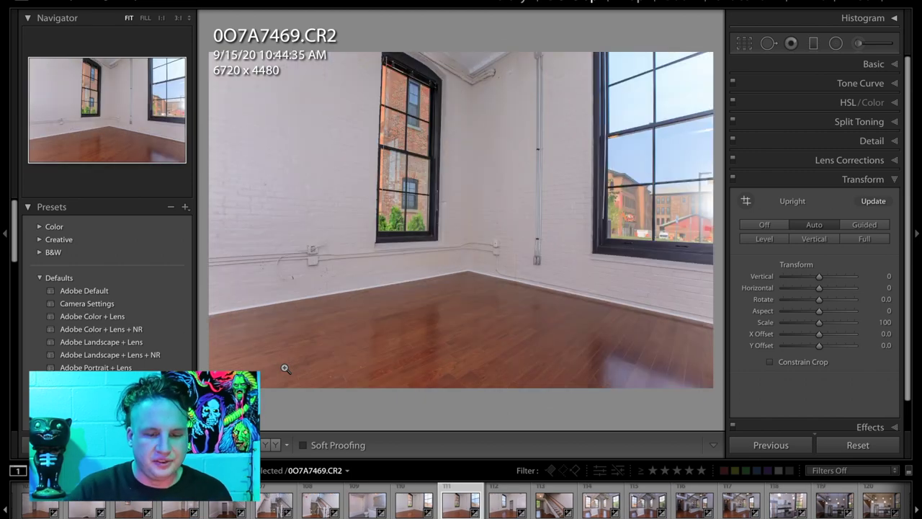
{"action": "left_click", "coordinate": [632, 221]}
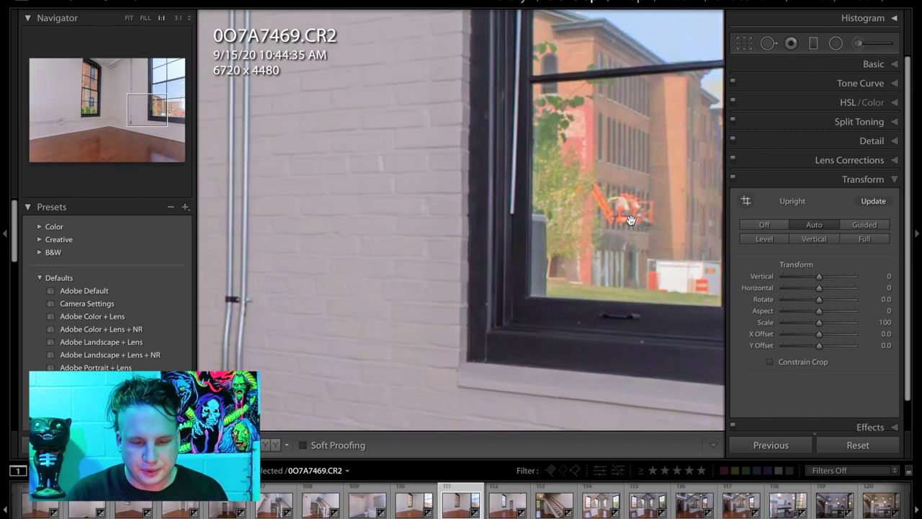
{"action": "left_click_drag", "start_coordinate": [663, 233], "coordinate": [388, 246]}
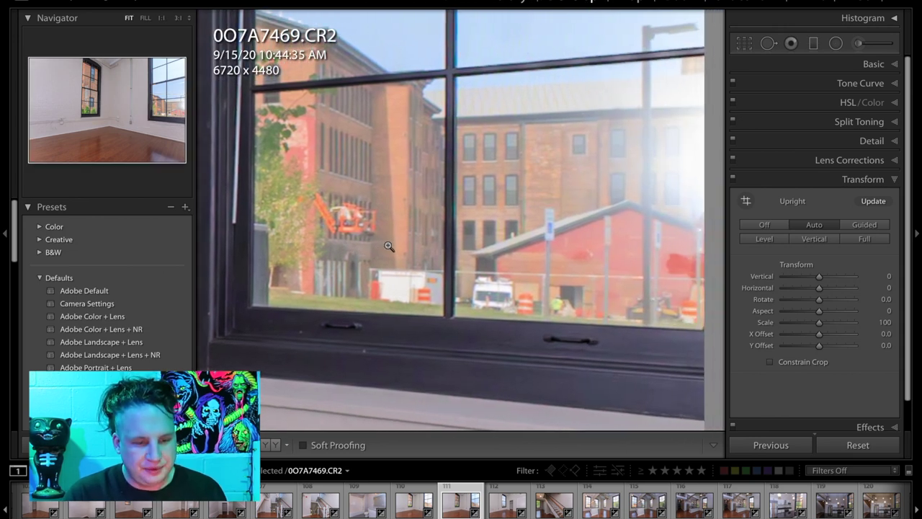
{"action": "left_click", "coordinate": [388, 246]}
{"action": "left_click", "coordinate": [388, 245]}
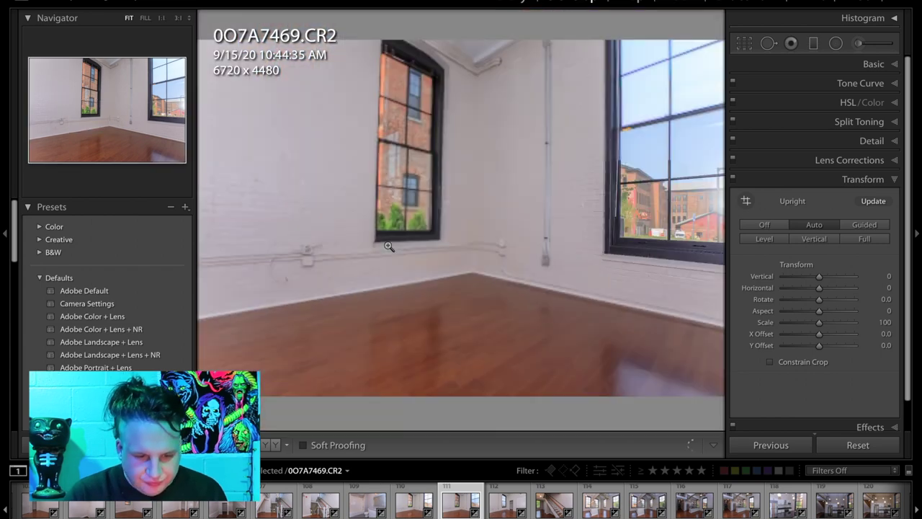
Rate 0O7A7468.CR2 three stars with Upright Off, then advance to 0O7A7470.CR2
{"action": "key", "text": "Left"}
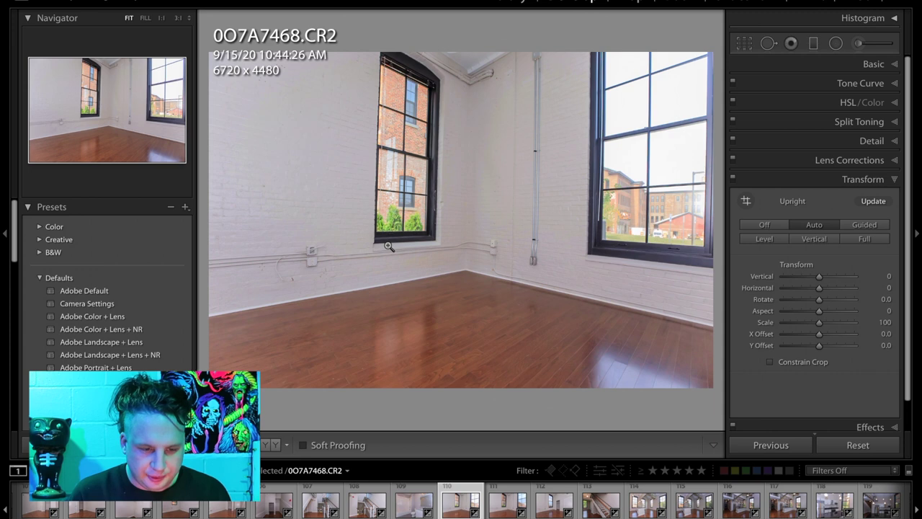
{"action": "key", "text": "3"}
{"action": "left_click", "coordinate": [744, 225]}
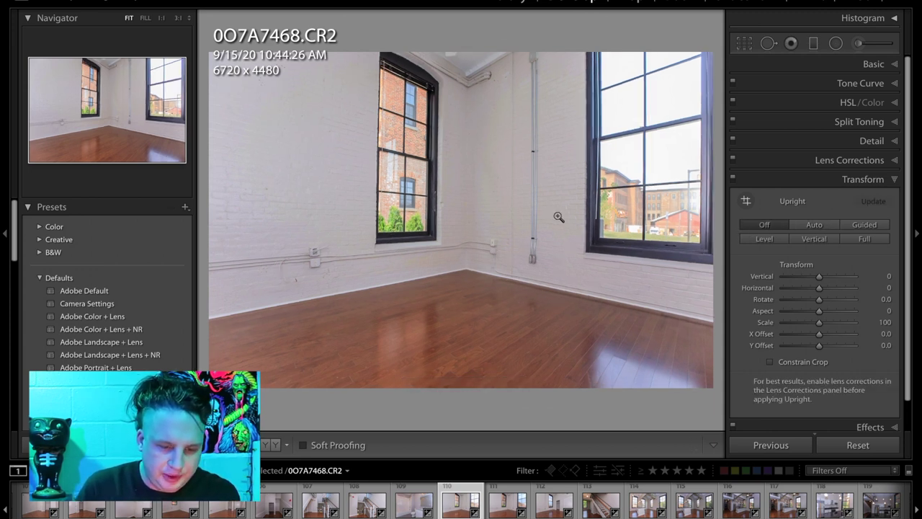
{"action": "key", "text": "Right"}
{"action": "key", "text": "Right"}
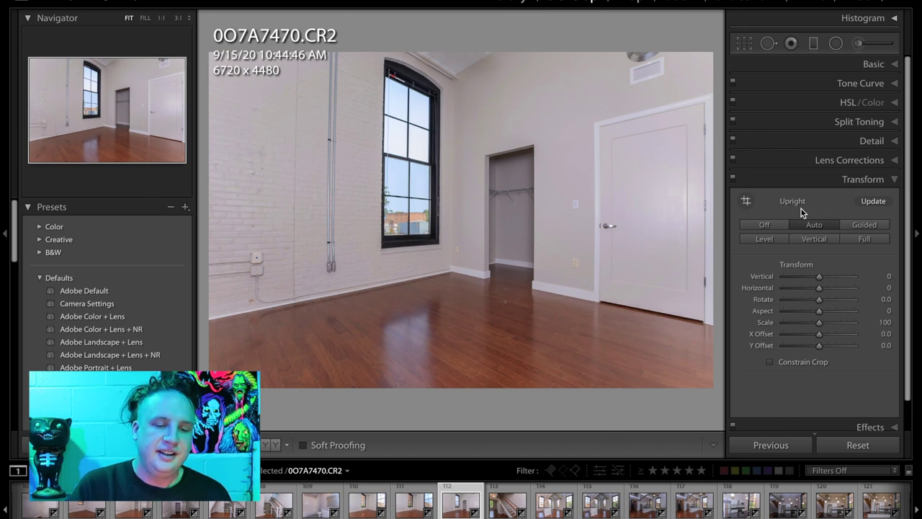
{"action": "left_click", "coordinate": [757, 222]}
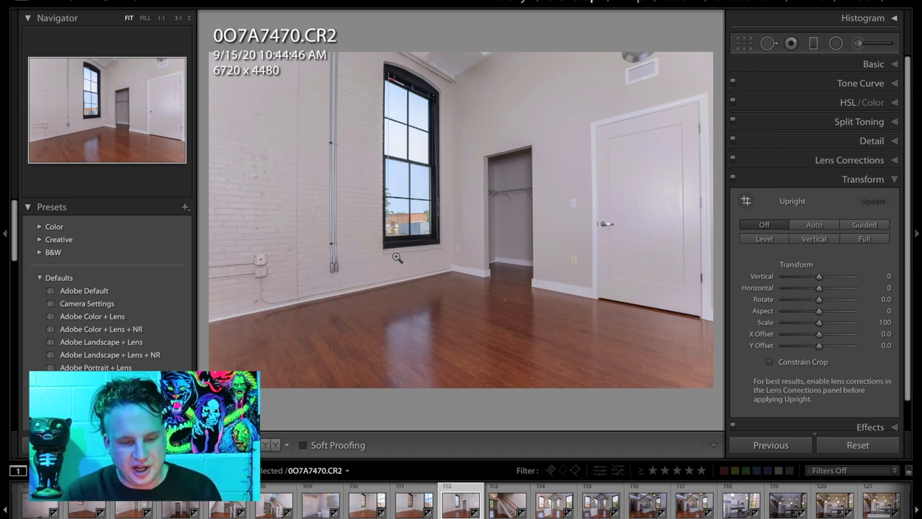
{"action": "left_click", "coordinate": [825, 227]}
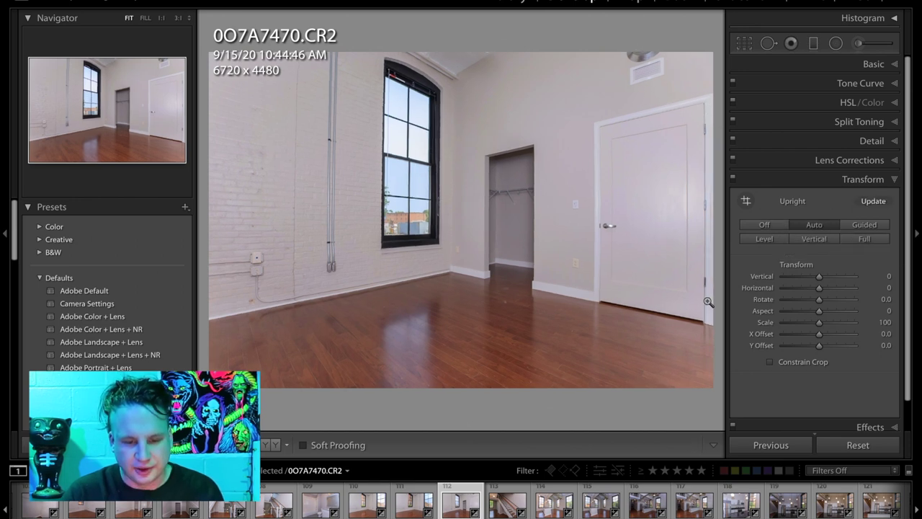
{"action": "left_click", "coordinate": [764, 224]}
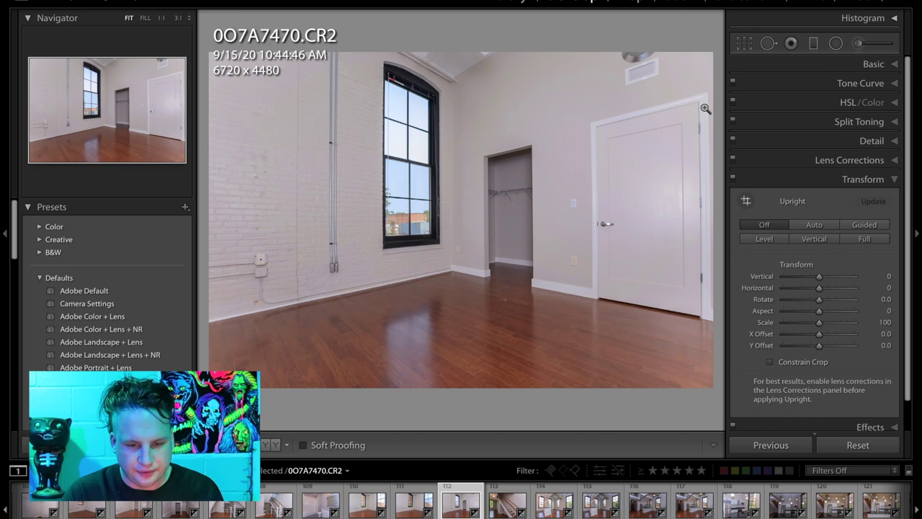
{"action": "left_click", "coordinate": [715, 173]}
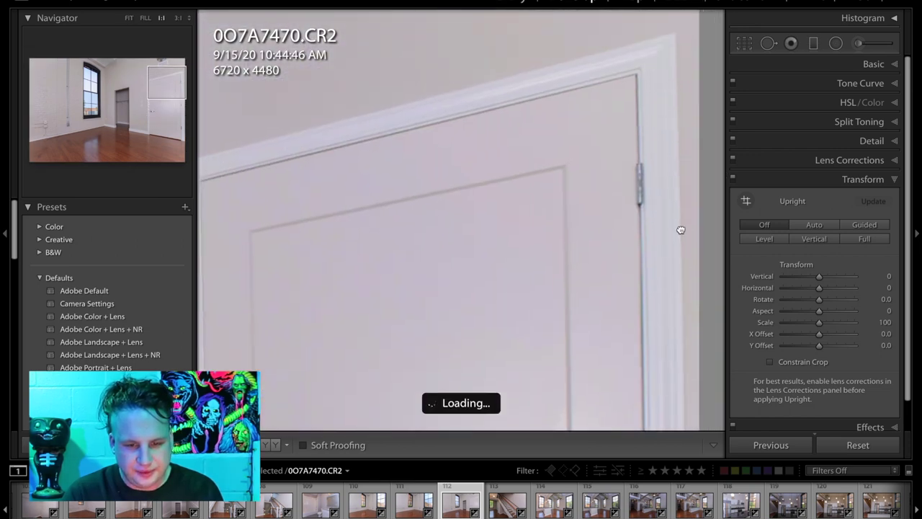
{"action": "left_click", "coordinate": [681, 242]}
{"action": "left_click", "coordinate": [815, 224]}
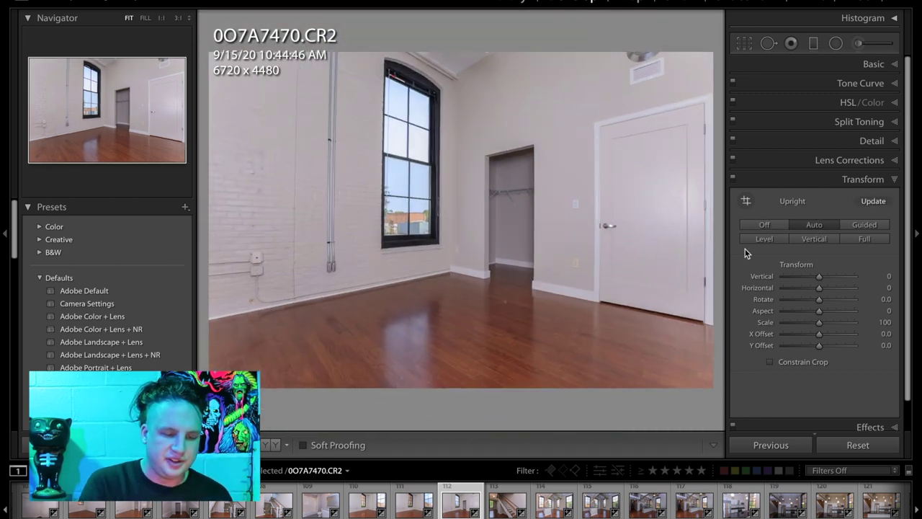
Rate 0O7A7470.CR2 and loft kitchen shot 0O7A7473.CR2 three stars each
{"action": "key", "text": "3"}
{"action": "key", "text": "Right"}
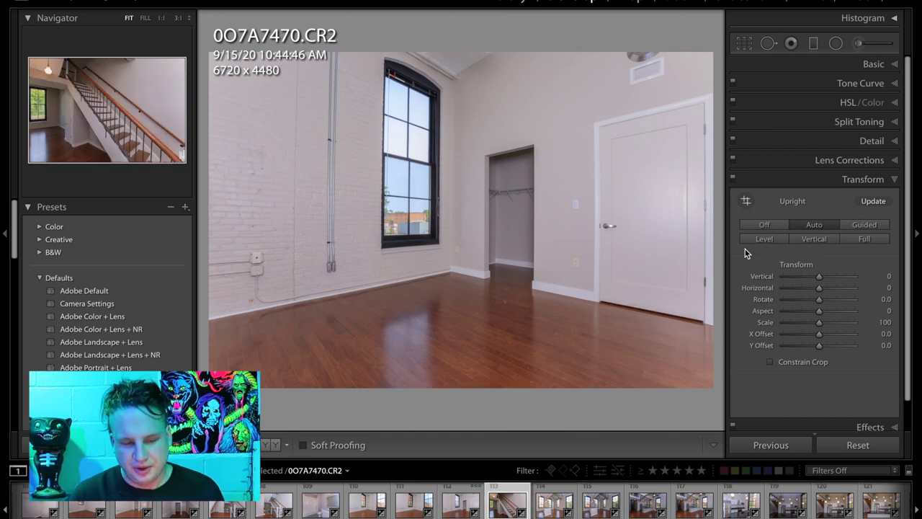
{"action": "key", "text": "Right"}
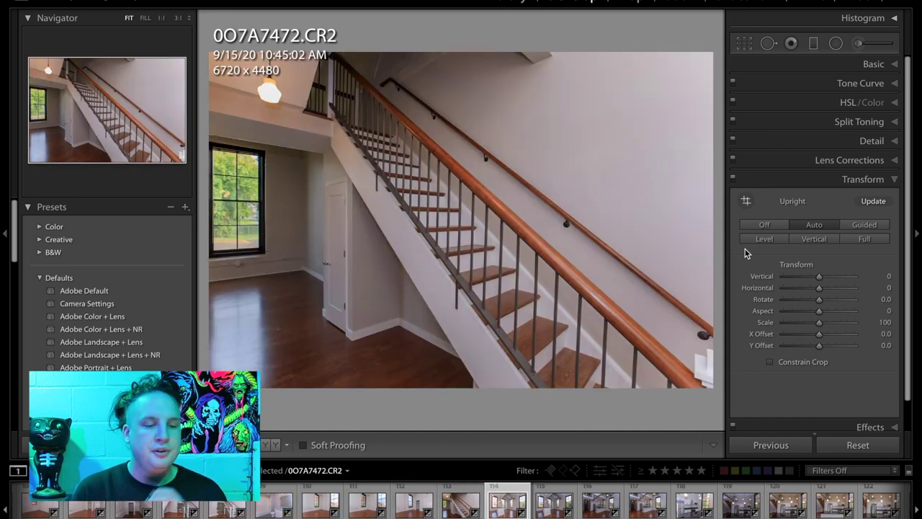
{"action": "key", "text": "Right"}
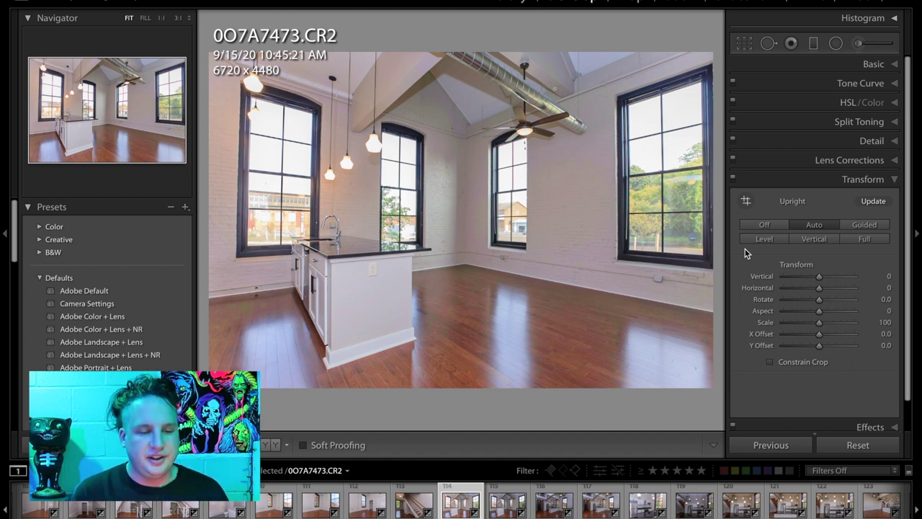
{"action": "key", "text": "3"}
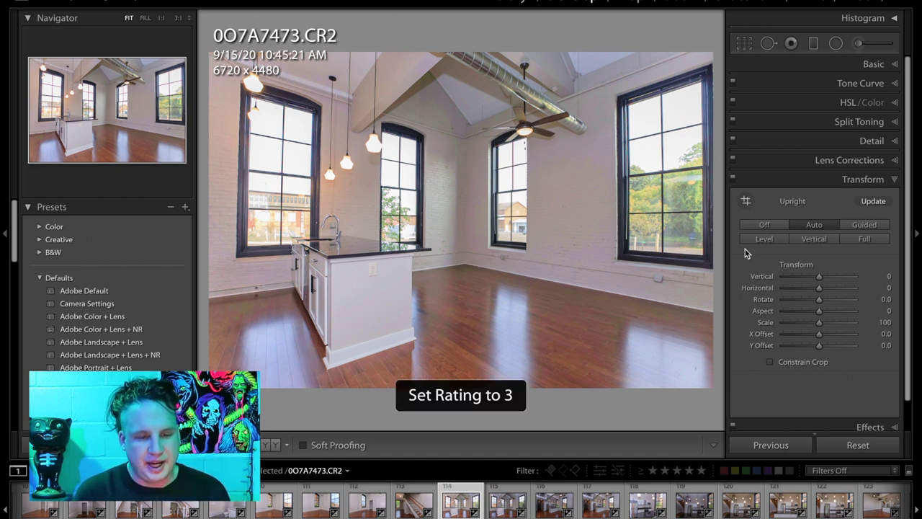
Inspect the kitchen window beside the faucet at 1:1, then return to full view
{"action": "left_click", "coordinate": [322, 218]}
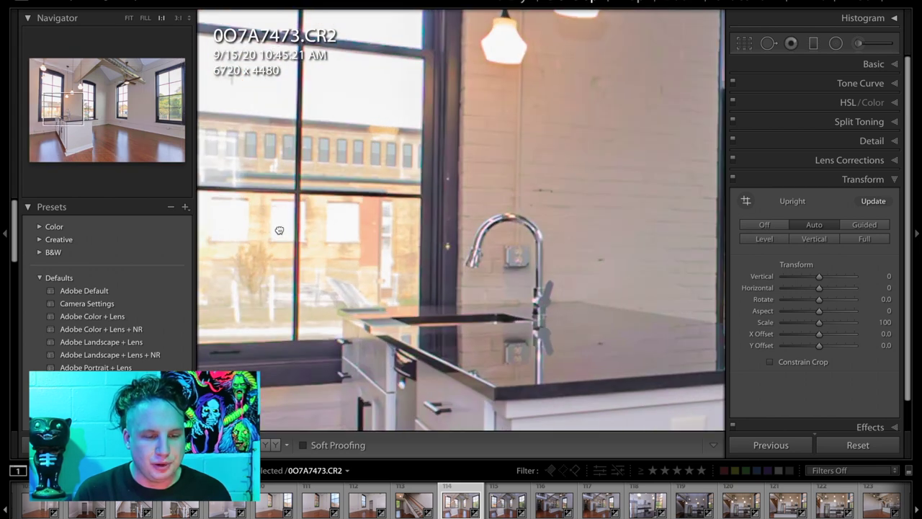
{"action": "left_click_drag", "start_coordinate": [277, 216], "coordinate": [406, 229]}
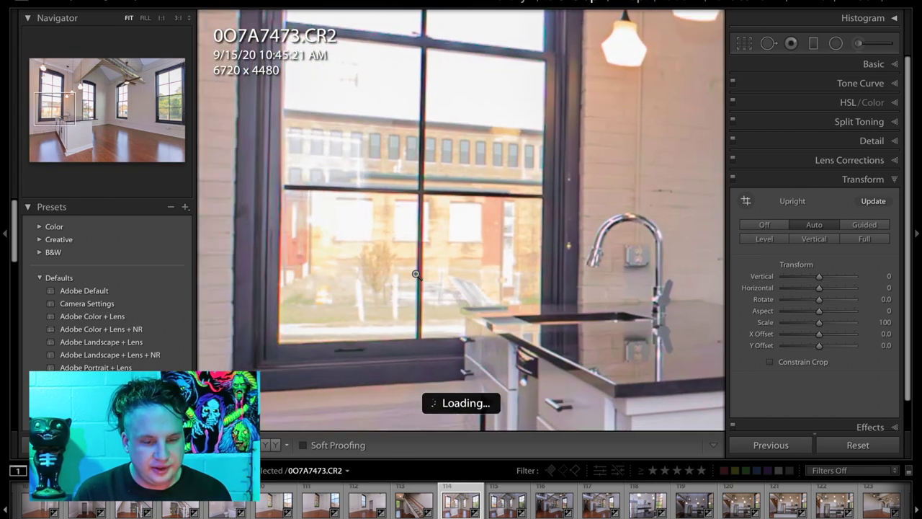
{"action": "left_click", "coordinate": [416, 274]}
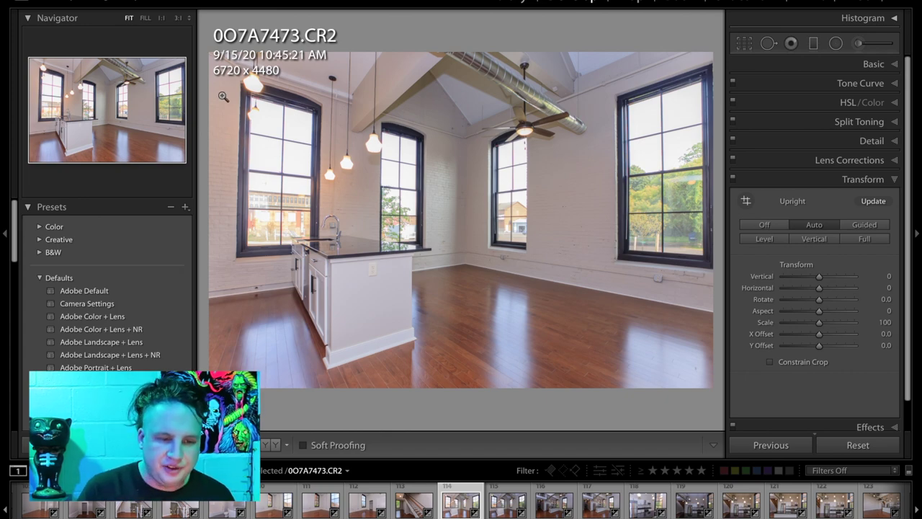
{"action": "left_click", "coordinate": [236, 126]}
{"action": "left_click_drag", "start_coordinate": [297, 94], "coordinate": [304, 154]}
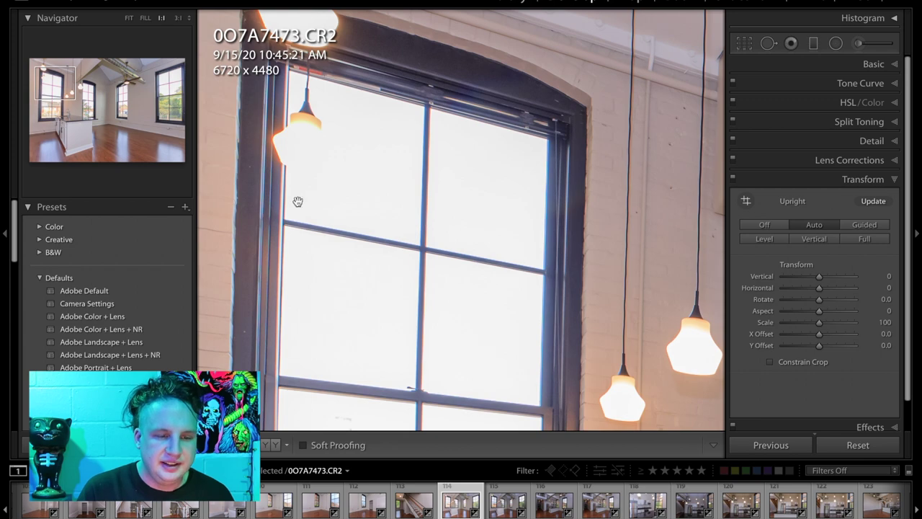
{"action": "left_click", "coordinate": [312, 151]}
{"action": "left_click", "coordinate": [292, 115]}
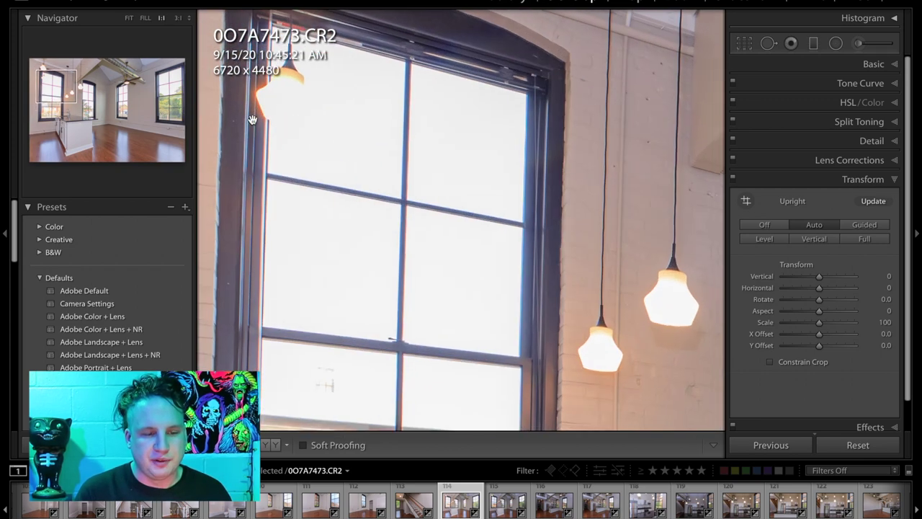
{"action": "left_click", "coordinate": [345, 156]}
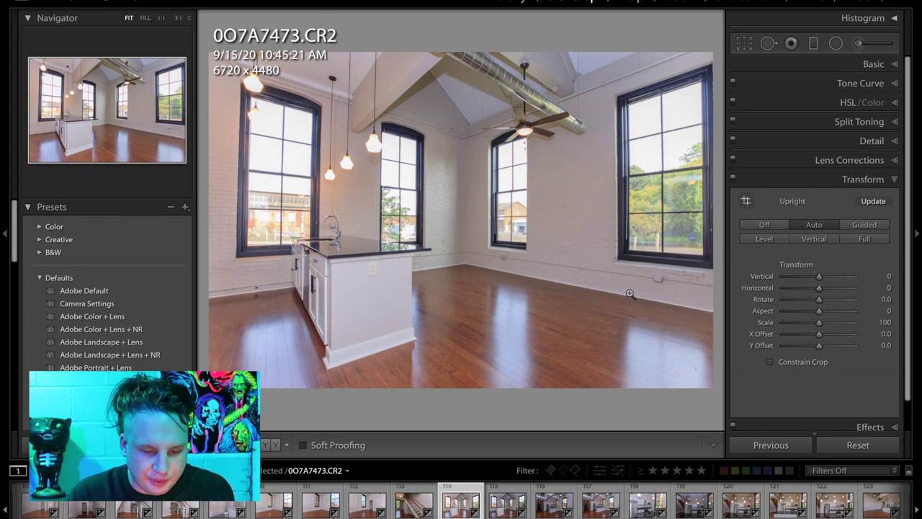
Show 0O7A7474.CR2 and compare it with 0O7A7473.CR2
{"action": "left_click", "coordinate": [501, 503]}
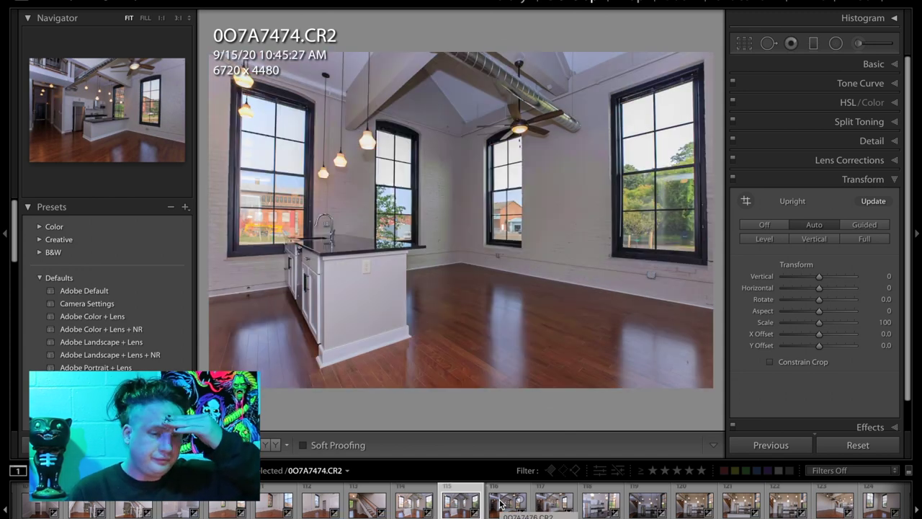
{"action": "key", "text": "Left"}
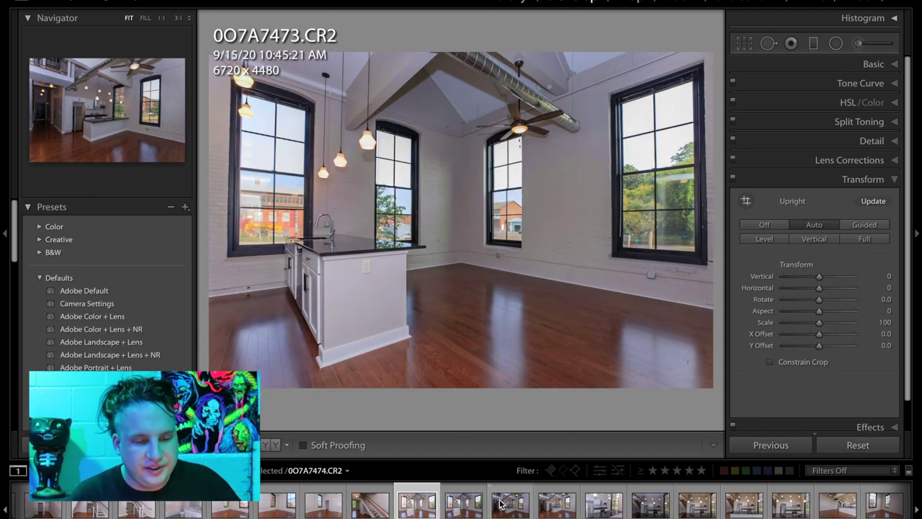
{"action": "key", "text": "Right"}
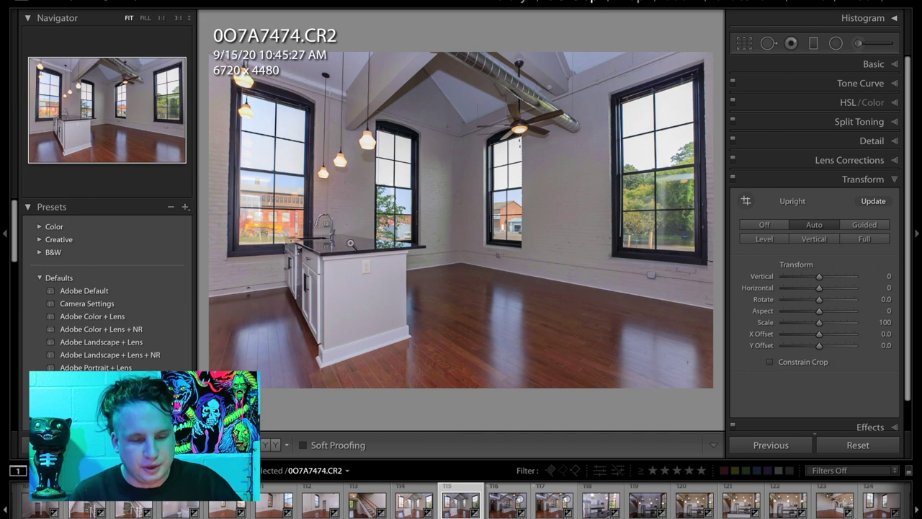
Inspect the left, middle and right windows of 0O7A7474.CR2 at 1:1
{"action": "left_click", "coordinate": [397, 197]}
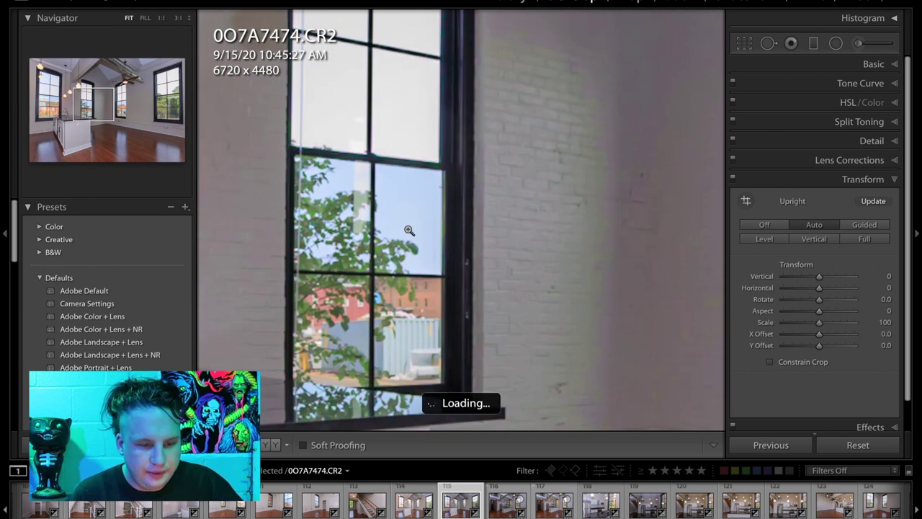
{"action": "left_click", "coordinate": [407, 229]}
{"action": "left_click", "coordinate": [283, 220]}
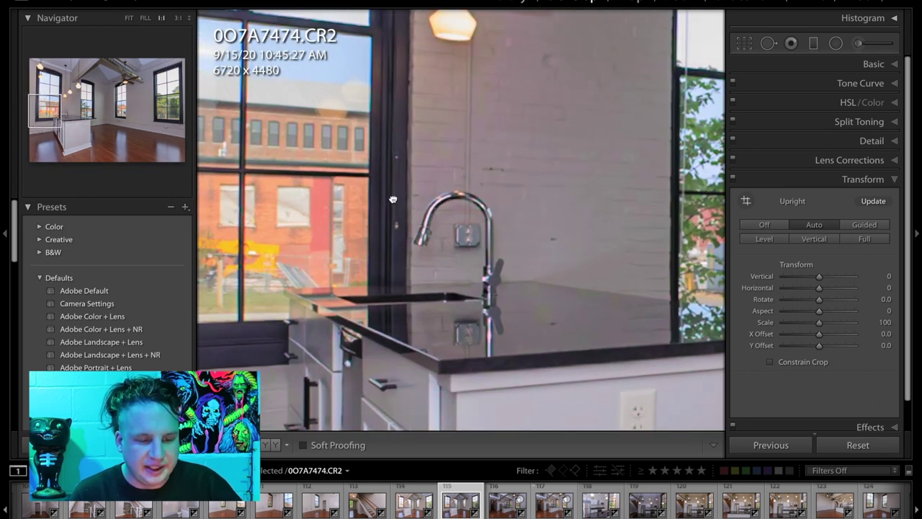
{"action": "left_click_drag", "start_coordinate": [319, 268], "coordinate": [400, 263]}
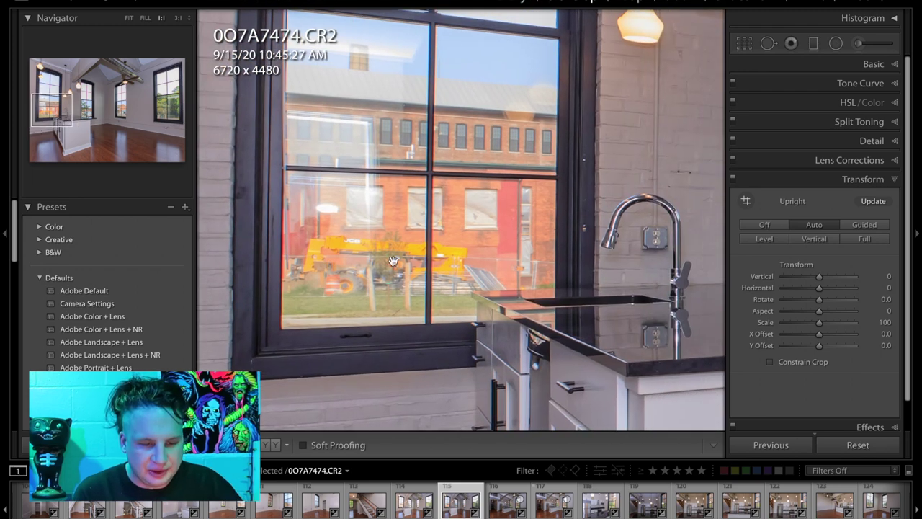
{"action": "left_click", "coordinate": [394, 261]}
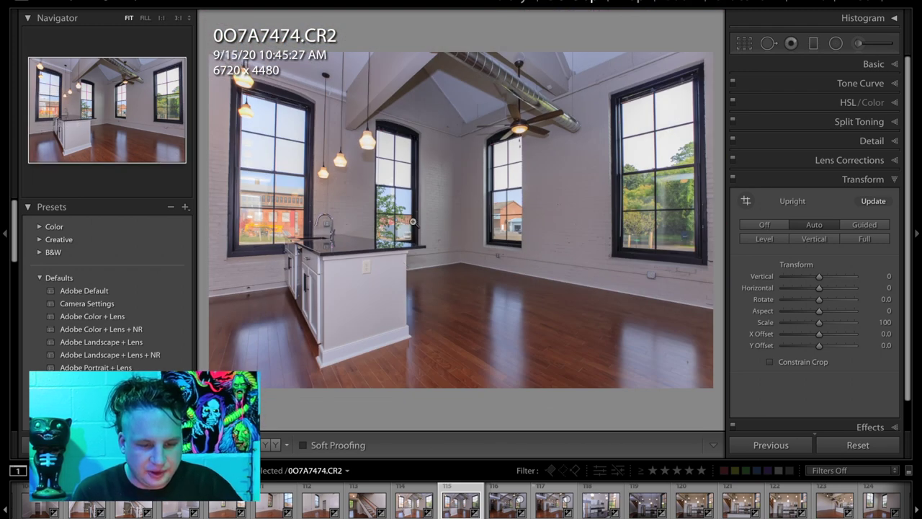
{"action": "left_click", "coordinate": [404, 231]}
{"action": "left_click", "coordinate": [403, 231]}
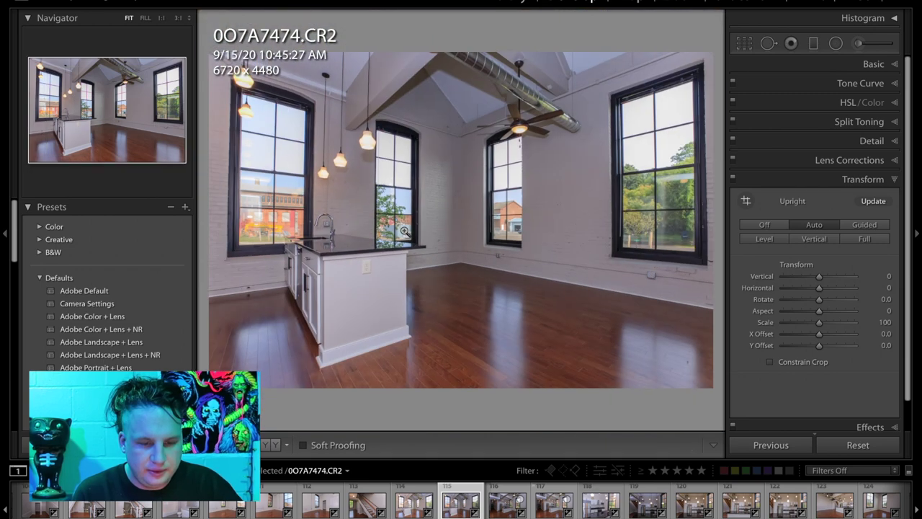
{"action": "left_click", "coordinate": [518, 227]}
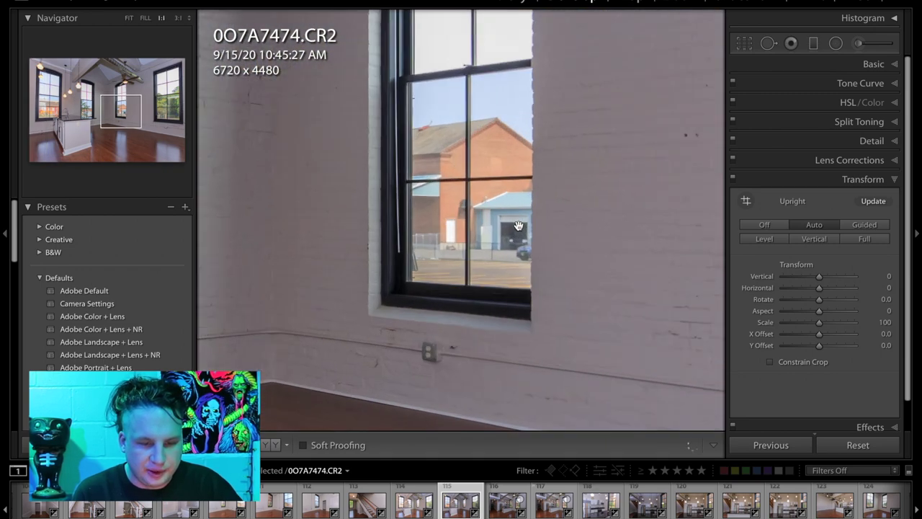
{"action": "left_click", "coordinate": [500, 288]}
Advance to 0O7A7477.CR2 and rate it three stars
{"action": "key", "text": "Right"}
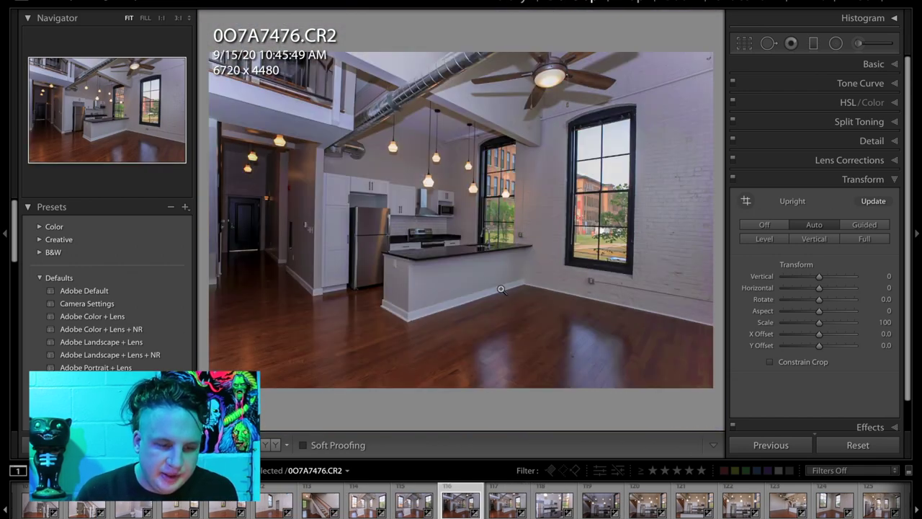
{"action": "key", "text": "Right"}
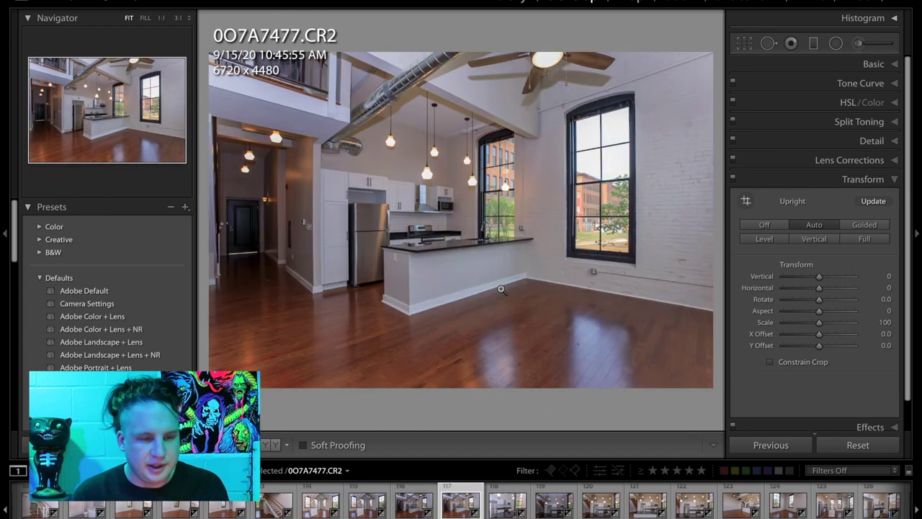
{"action": "key", "text": "3"}
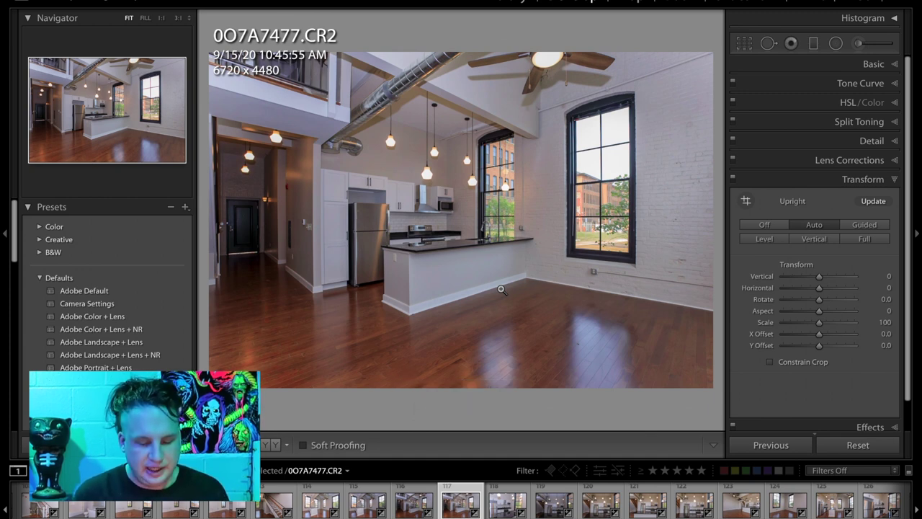
Step through the kitchen shots 0O7A7478 to 0O7A7481 to reach 0O7A7482
{"action": "key", "text": "Right"}
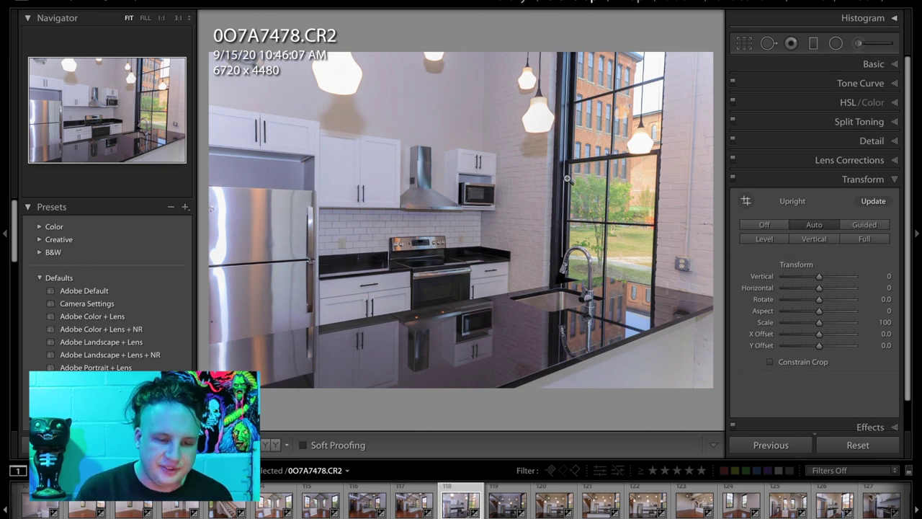
{"action": "key", "text": "Right"}
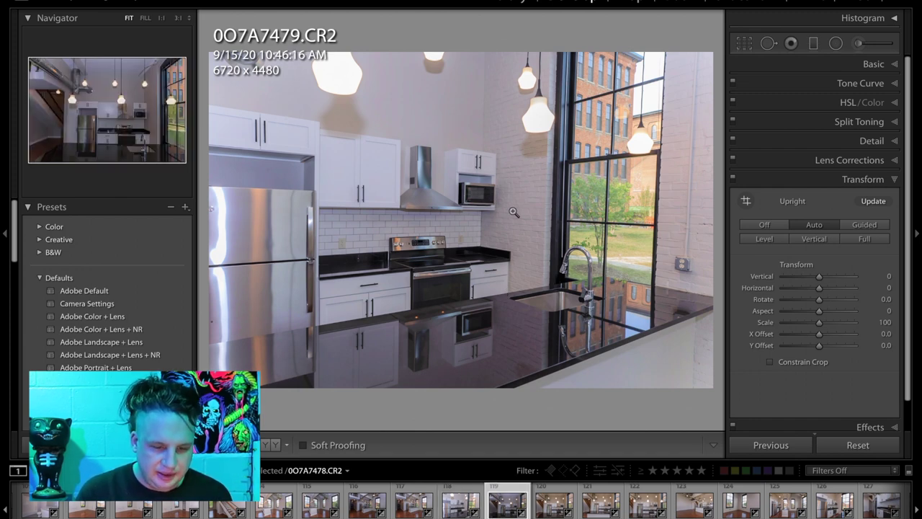
{"action": "key", "text": "Right"}
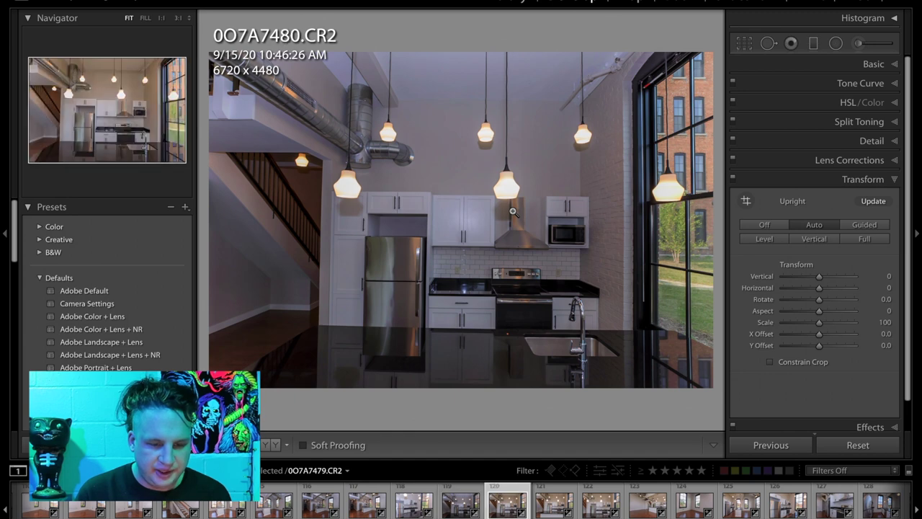
{"action": "key", "text": "Right"}
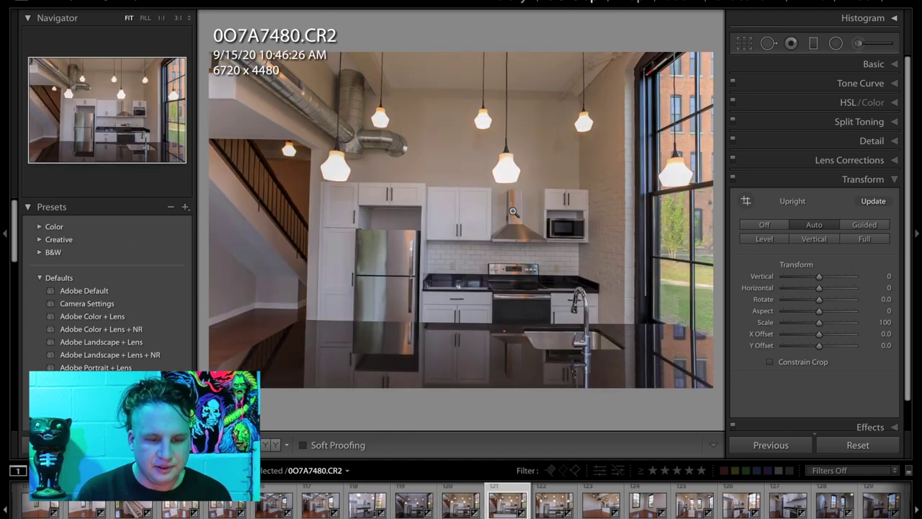
{"action": "key", "text": "Right"}
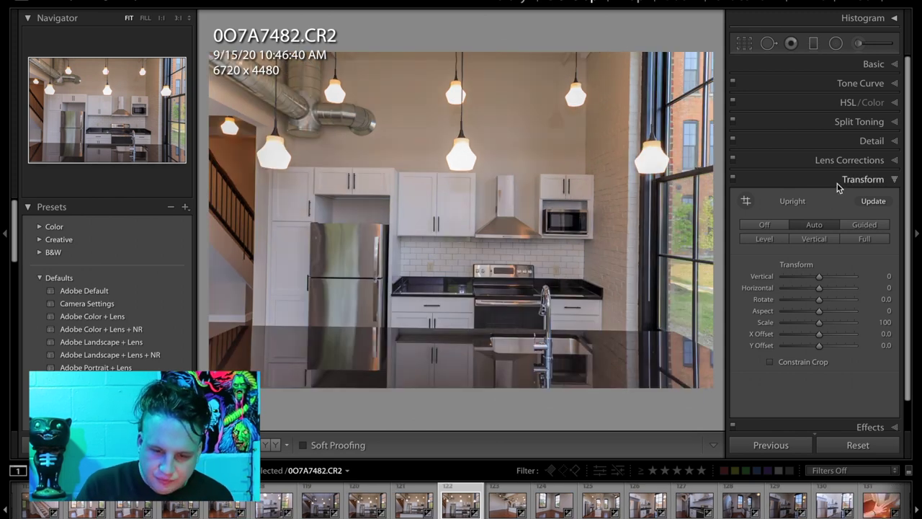
Turn Upright correction off on 0O7A7482, rate it three stars, and advance to 0O7A7483
{"action": "left_click", "coordinate": [771, 224]}
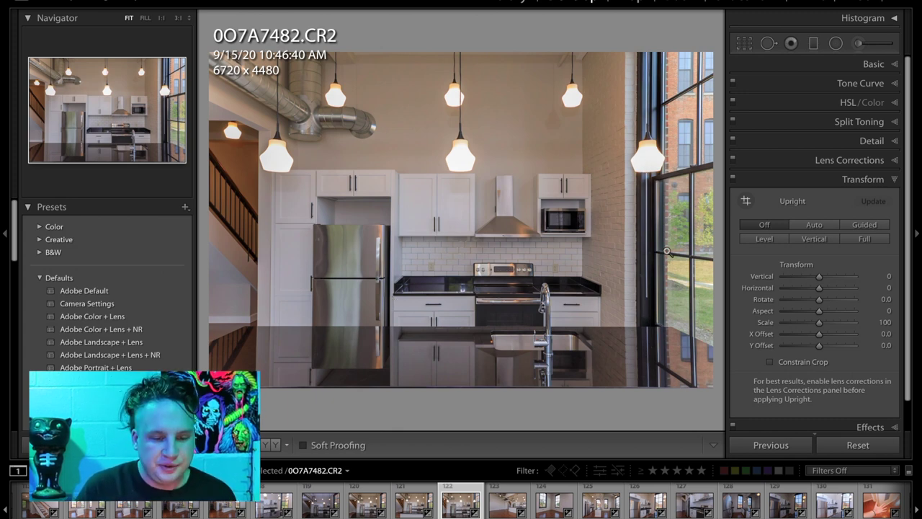
{"action": "key", "text": "3"}
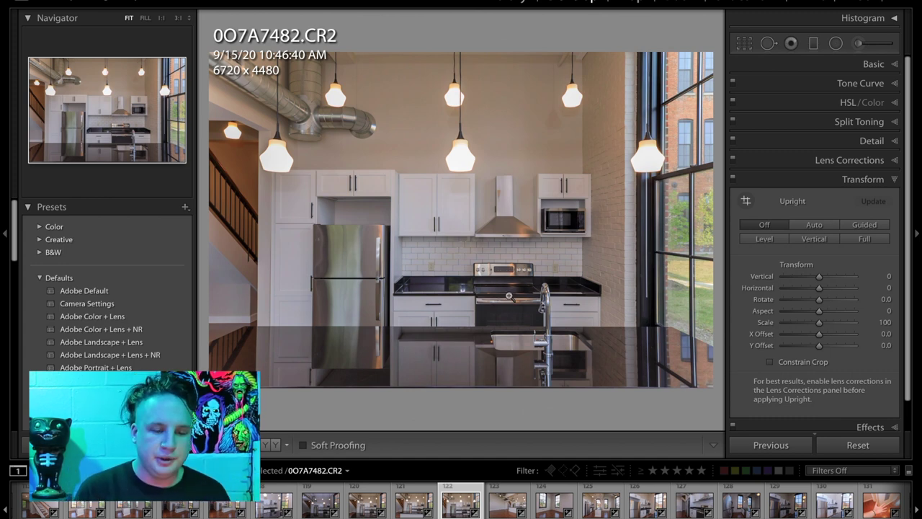
{"action": "key", "text": "Right"}
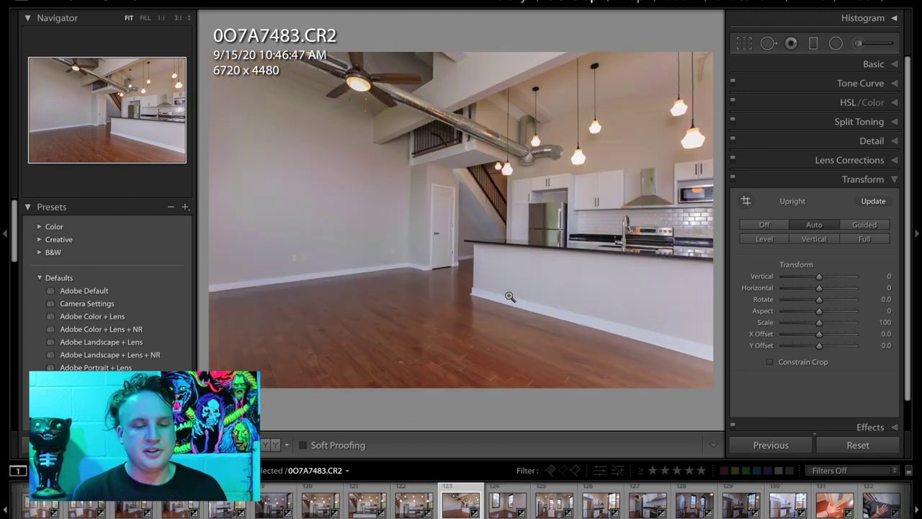
Rate 0O7A7483 three stars, then browse ahead and settle on the kitchen shot 0O7A7485
{"action": "key", "text": "3"}
{"action": "key", "text": "Right"}
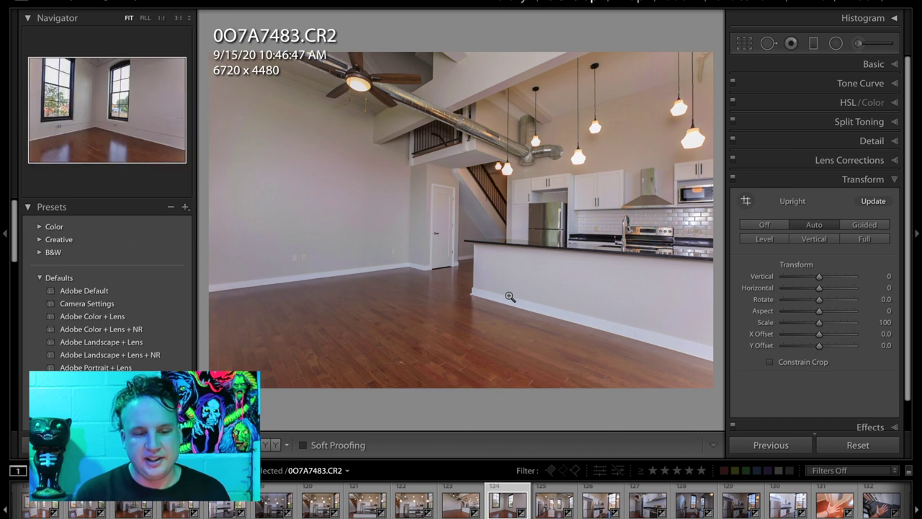
{"action": "key", "text": "Right"}
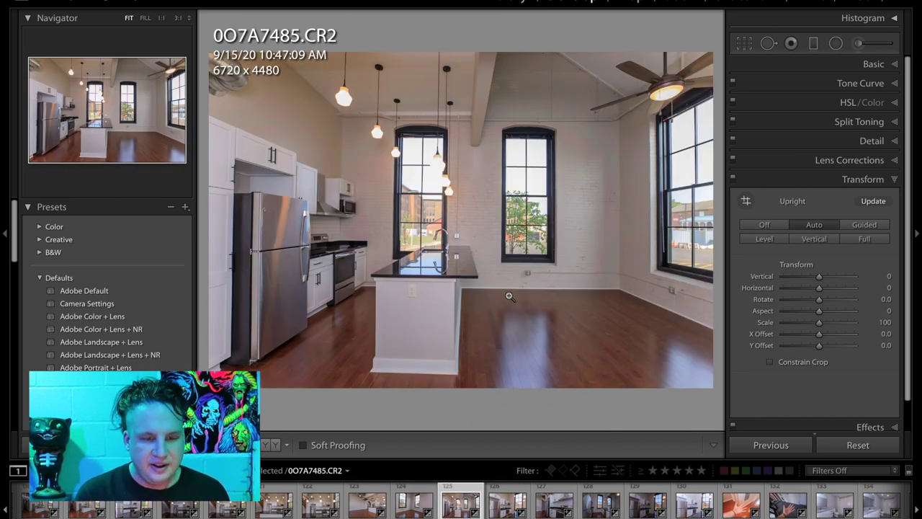
{"action": "key", "text": "Right"}
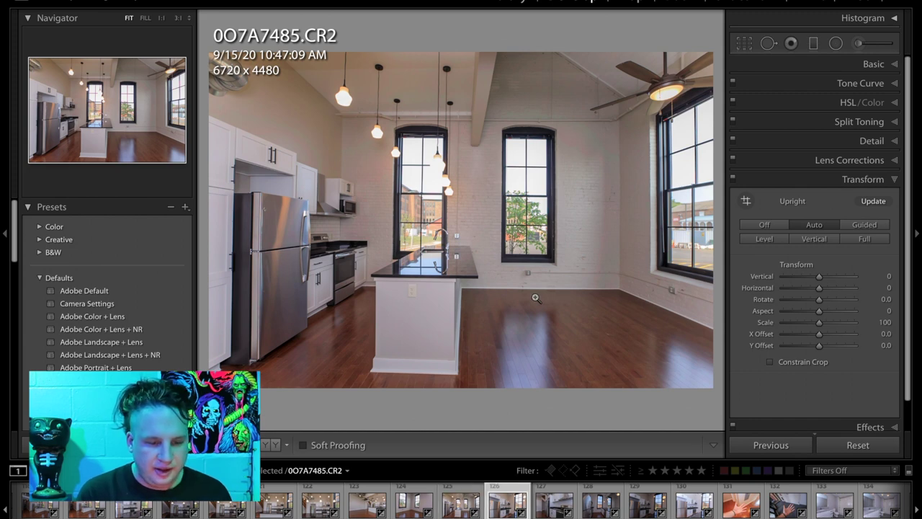
{"action": "key", "text": "Left"}
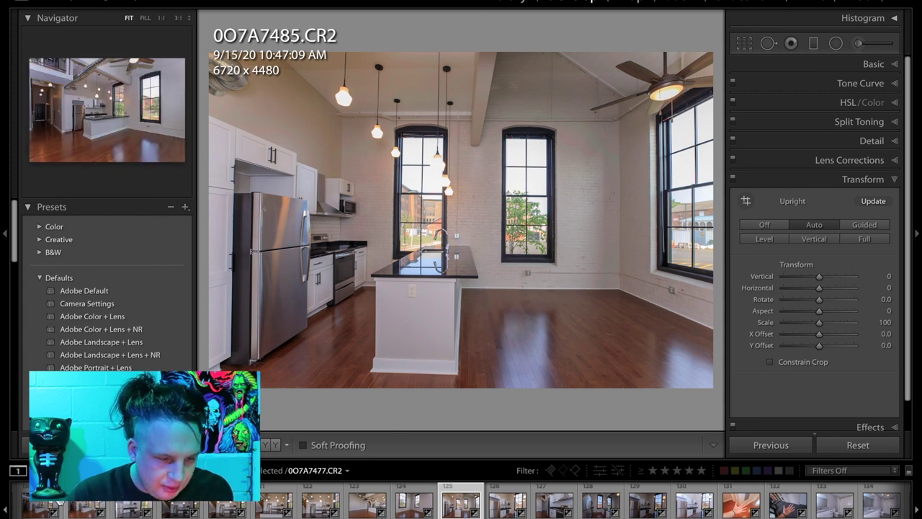
Compare 0O7A7485 with 0O7A7473, rate it three stars, and set its Upright to Vertical
{"action": "scroll", "coordinate": [106, 510], "scroll_direction": "up", "scroll_amount": 3}
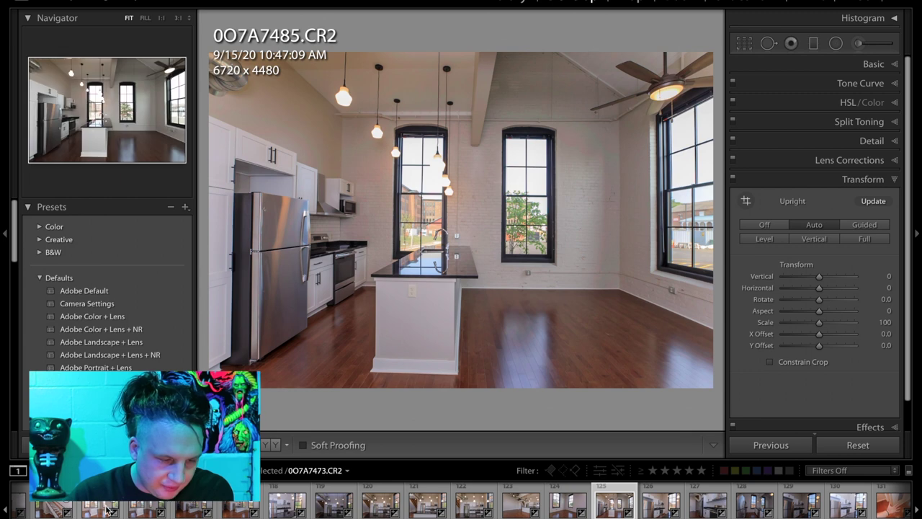
{"action": "left_click", "coordinate": [95, 510]}
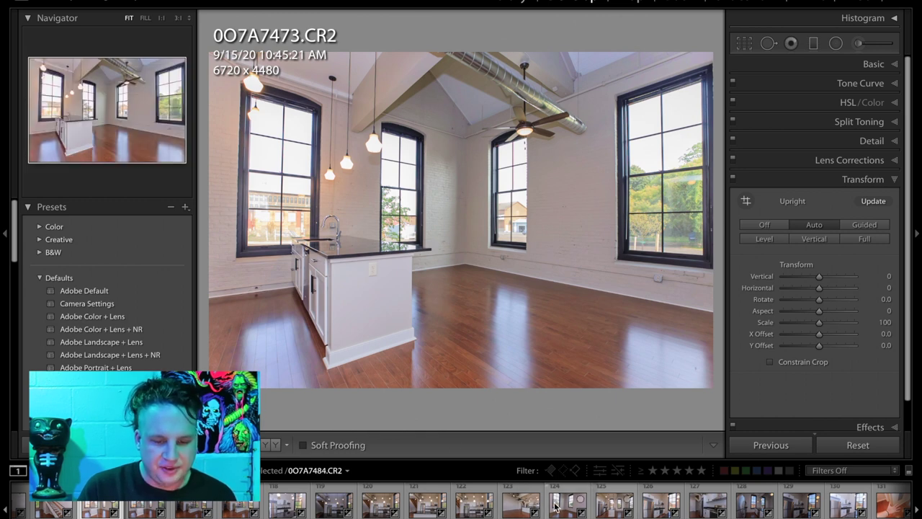
{"action": "left_click", "coordinate": [610, 506]}
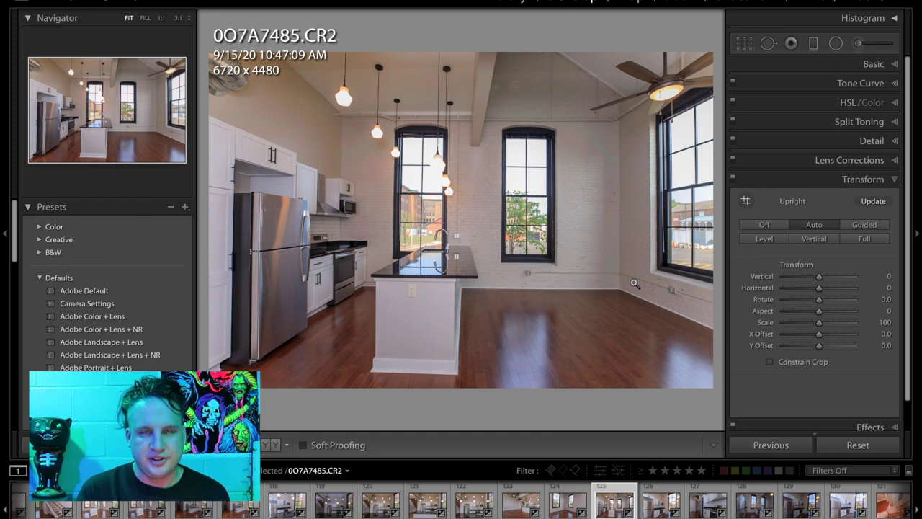
{"action": "key", "text": "3"}
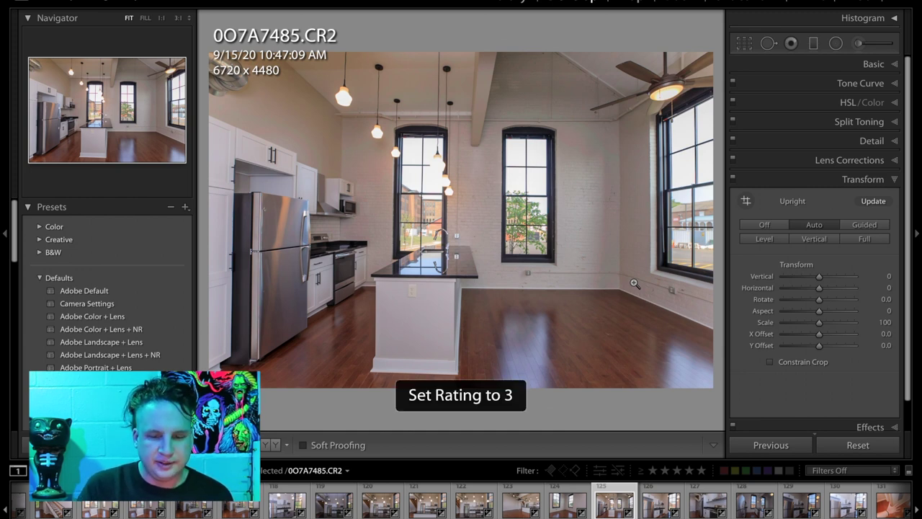
{"action": "left_click", "coordinate": [768, 224]}
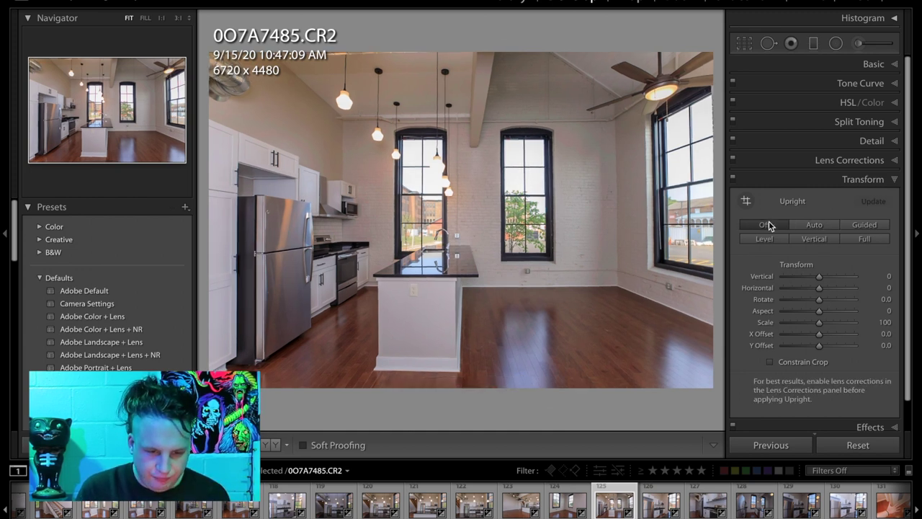
{"action": "left_click", "coordinate": [799, 244]}
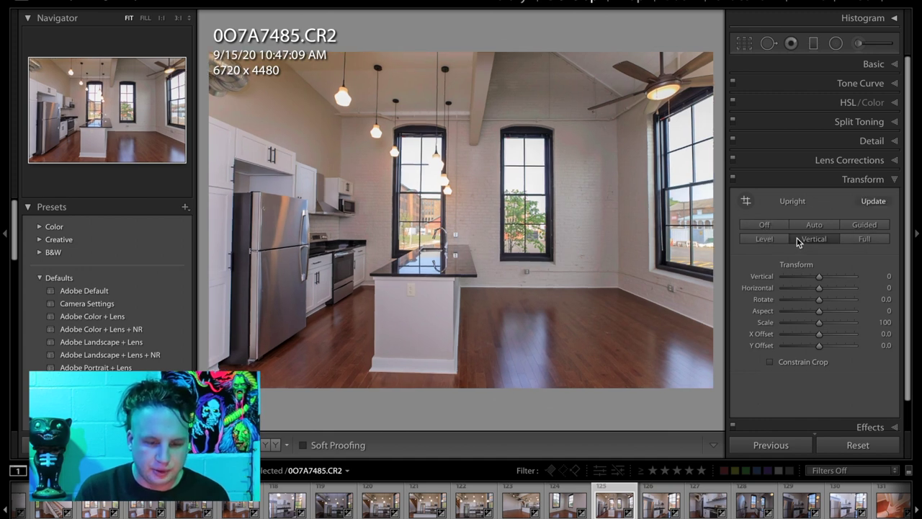
{"action": "left_click", "coordinate": [648, 499]}
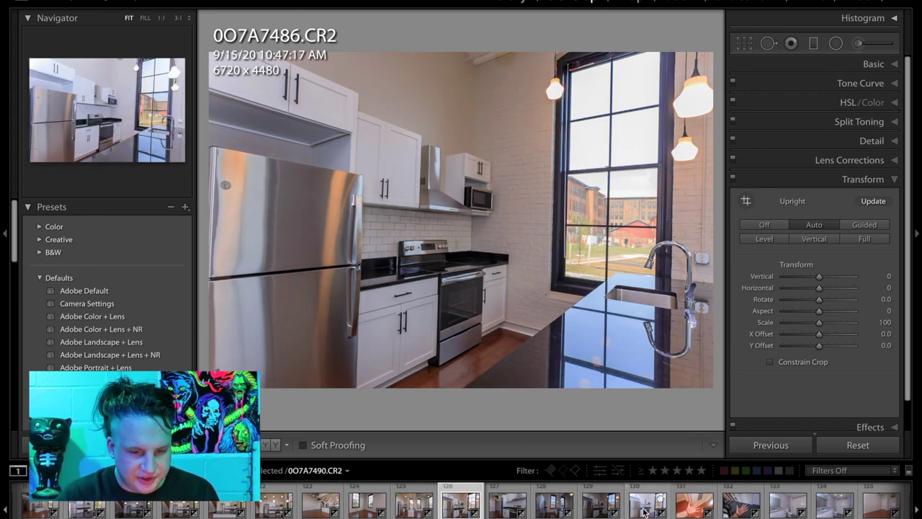
Compare 0O7A7486 with 0O7A7490, then select 0O7A7490 and apply Vertical Upright correction
{"action": "left_click", "coordinate": [455, 508]}
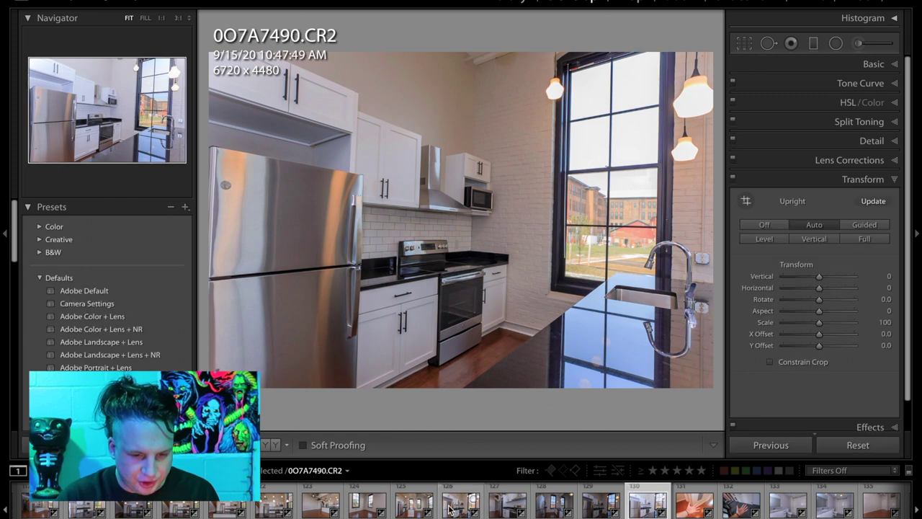
{"action": "left_click", "coordinate": [449, 509]}
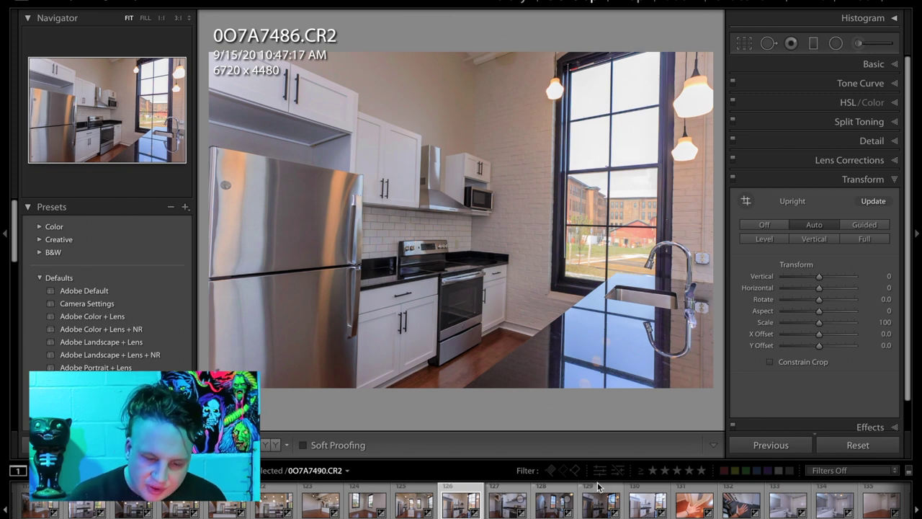
{"action": "left_click", "coordinate": [630, 504]}
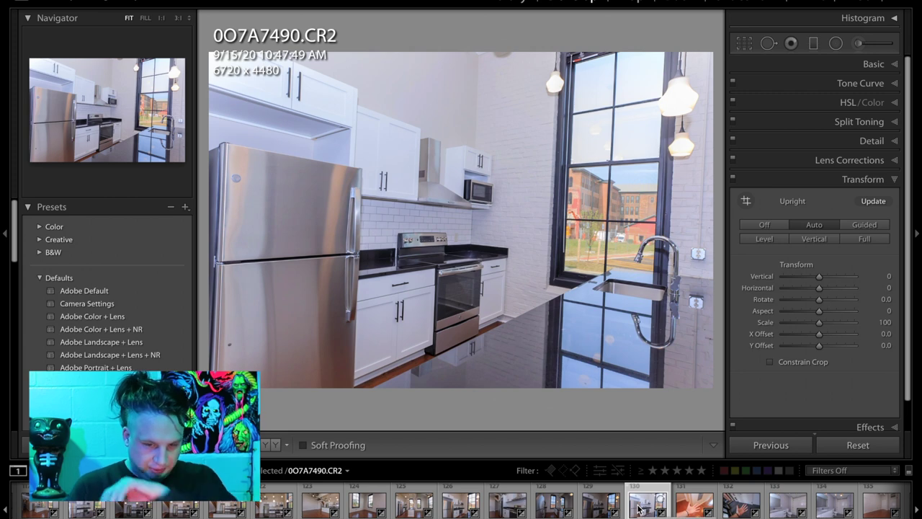
{"action": "left_click", "coordinate": [814, 240]}
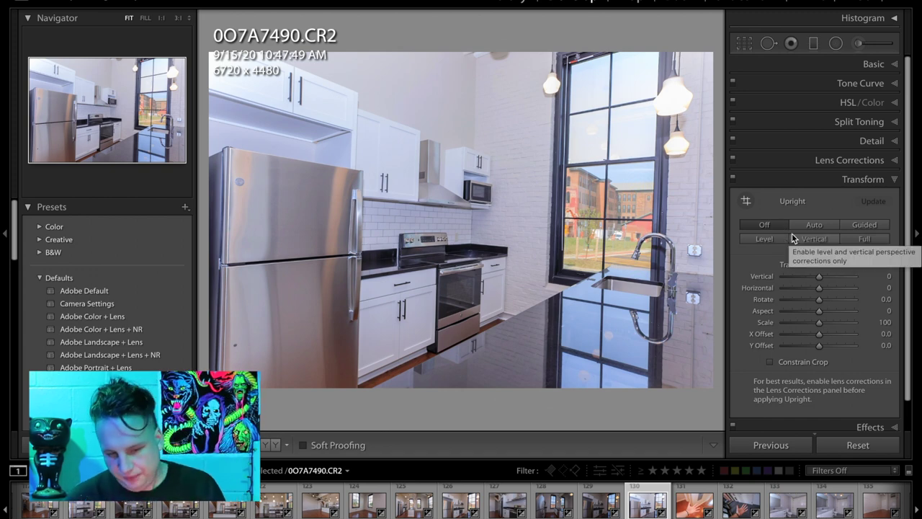
Rate the kitchen photo 0O7A7490 three stars
{"action": "key", "text": "3"}
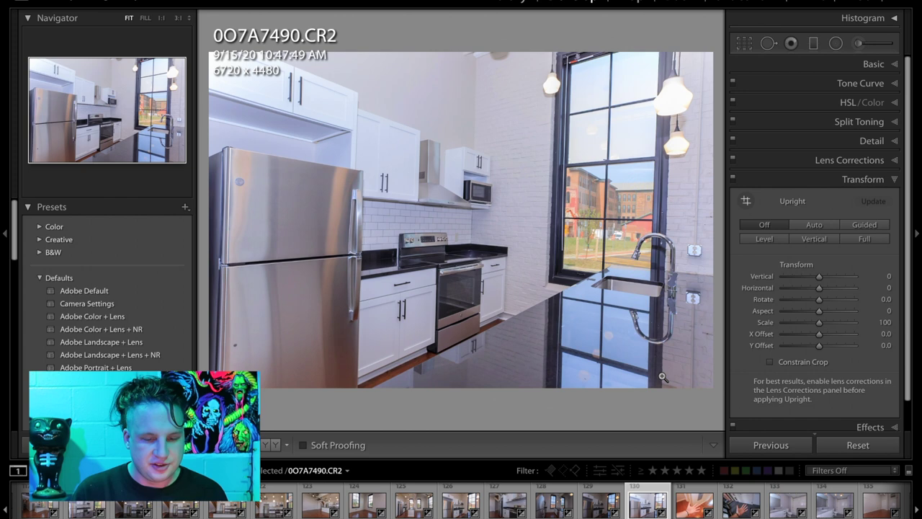
Rate the hand photo 0O7A7492 three stars, then advance past 0O7A7494 to 0O7A7495
{"action": "key", "text": "Right"}
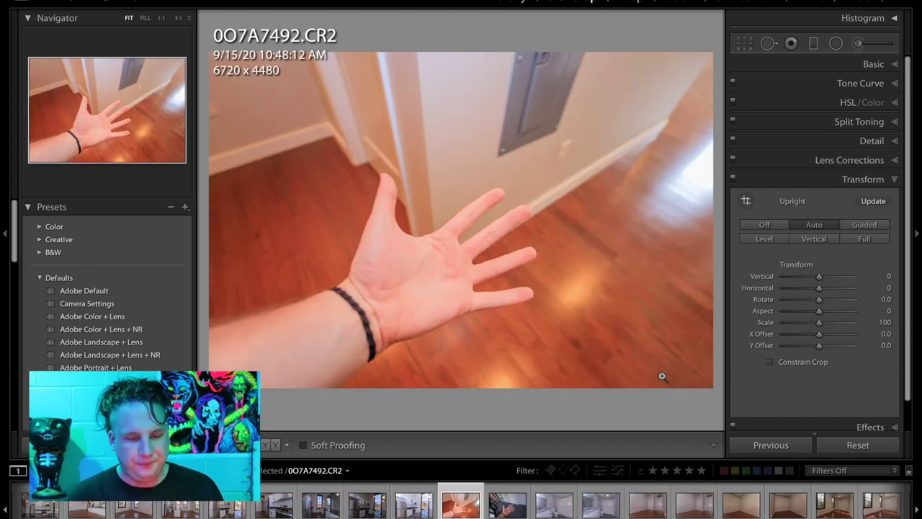
{"action": "key", "text": "3"}
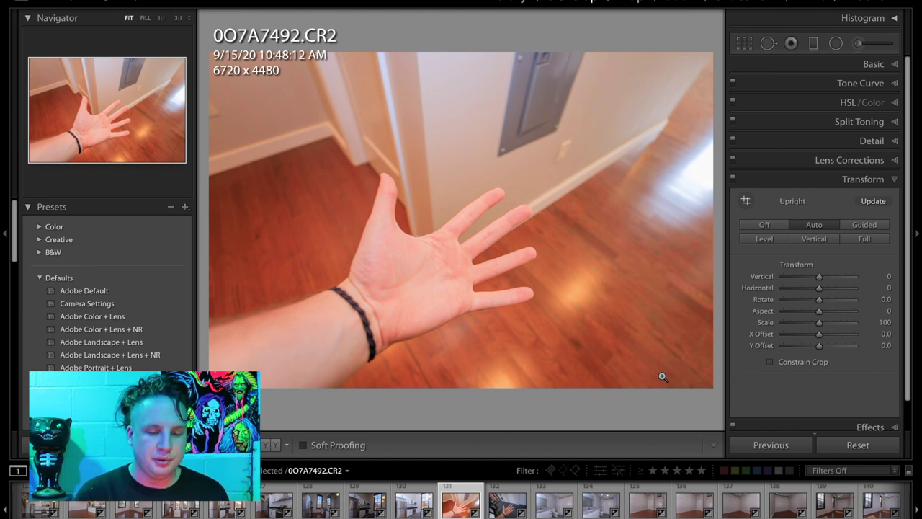
{"action": "key", "text": "Right"}
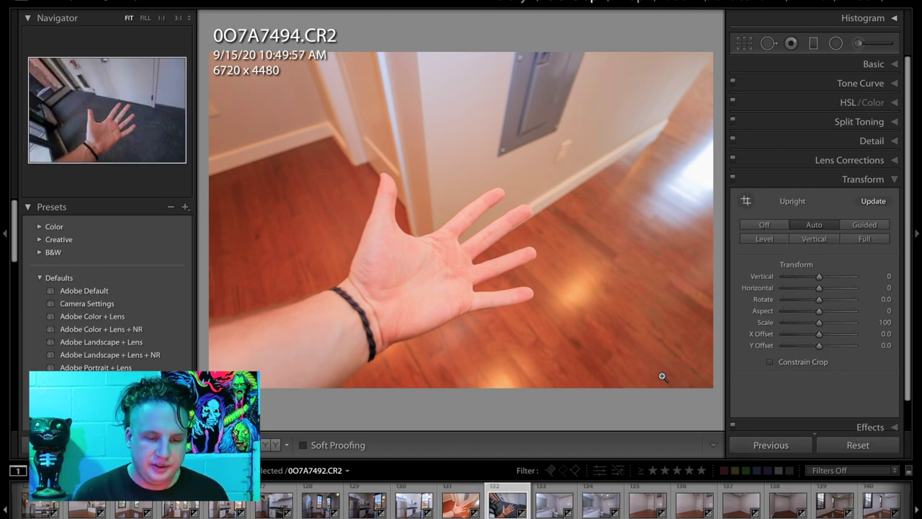
{"action": "key", "text": "Right"}
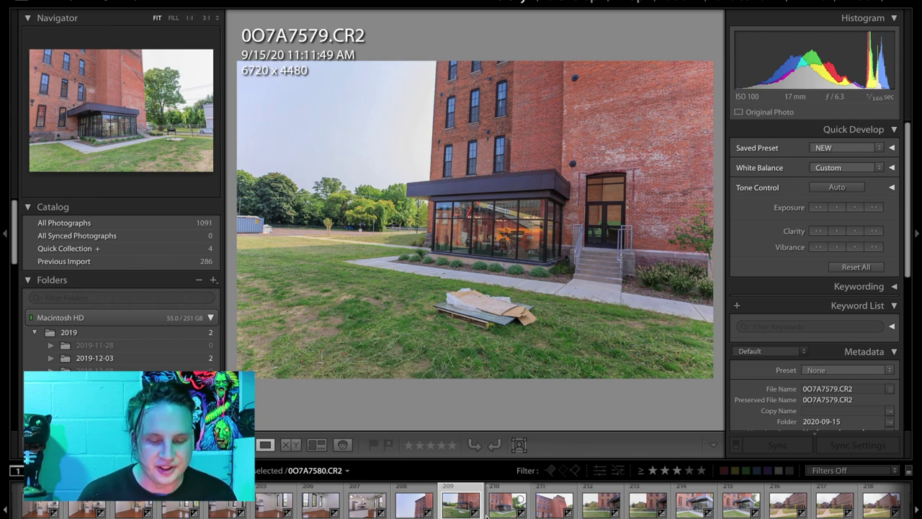
Advance from 0O7A7579 to the glass-entrance photo 0O7A7580
{"action": "key", "text": "Right"}
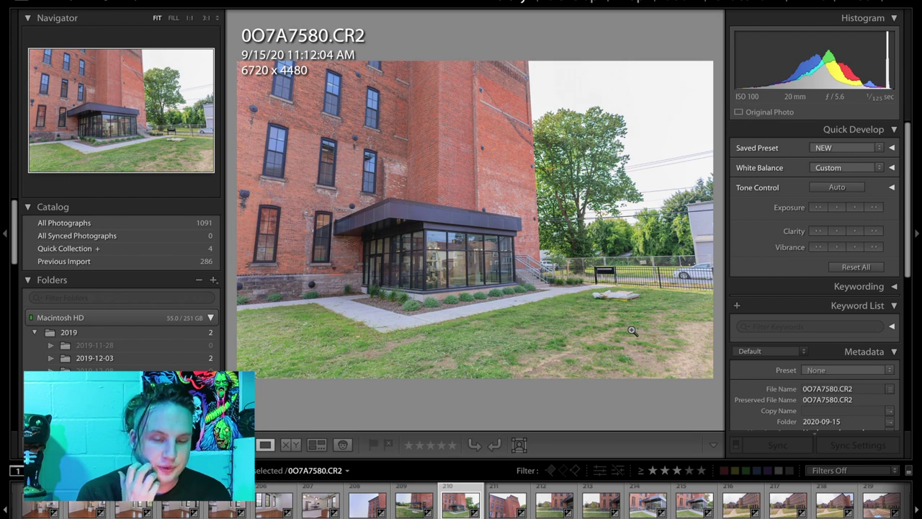
Zoom in on the glass entrance and back, then open 0O7A7583 in Develop
{"action": "left_click", "coordinate": [439, 282]}
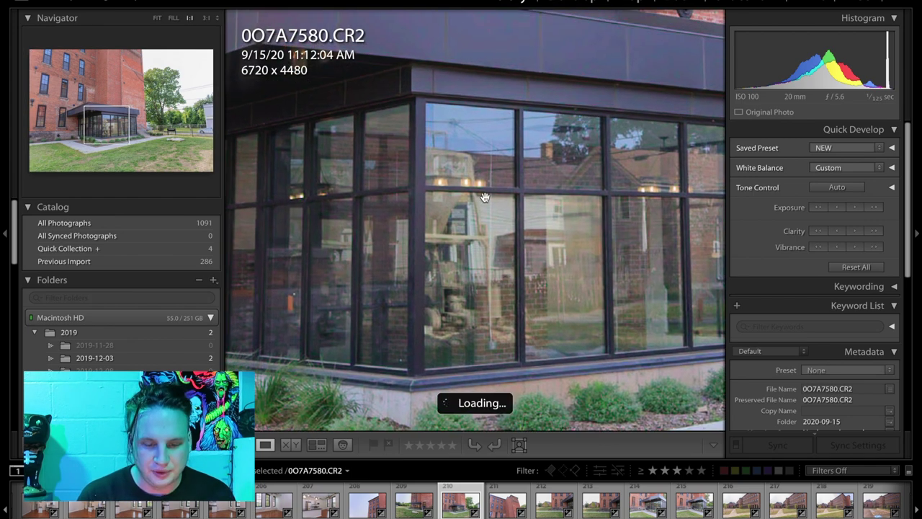
{"action": "left_click", "coordinate": [531, 256]}
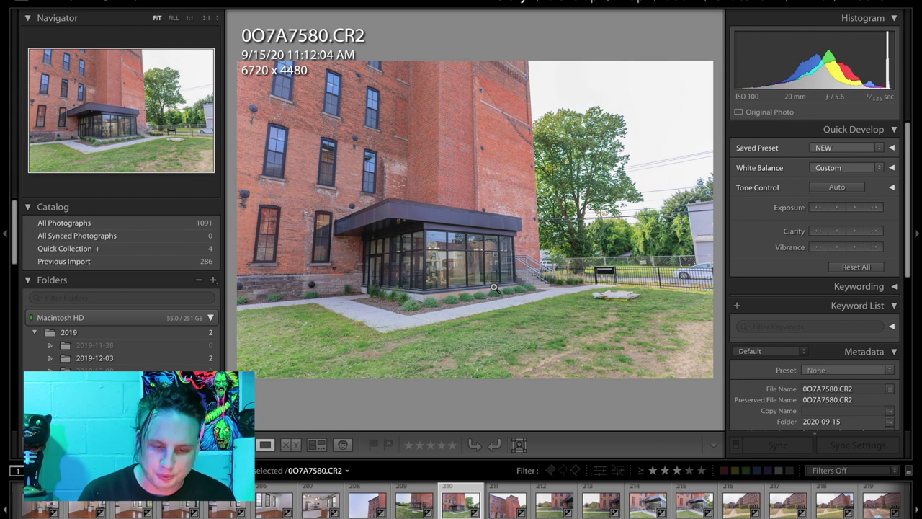
{"action": "key", "text": "Right"}
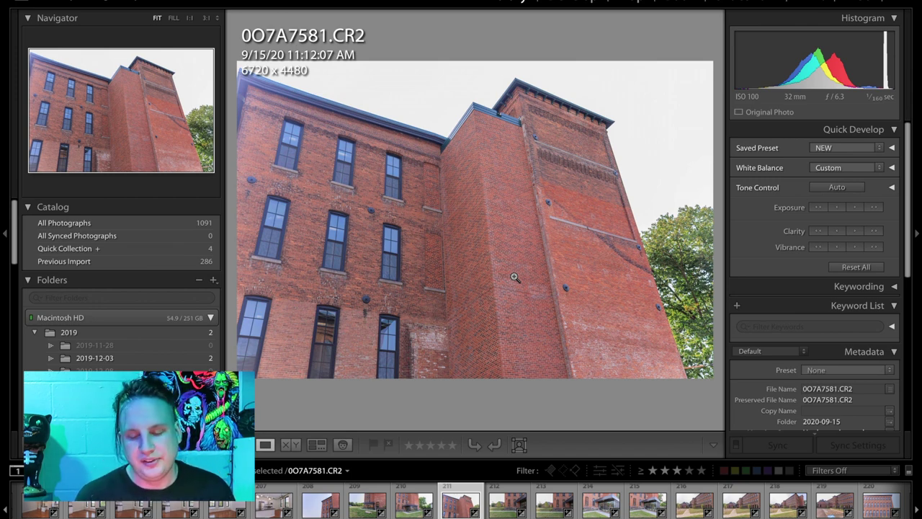
{"action": "key", "text": "Right"}
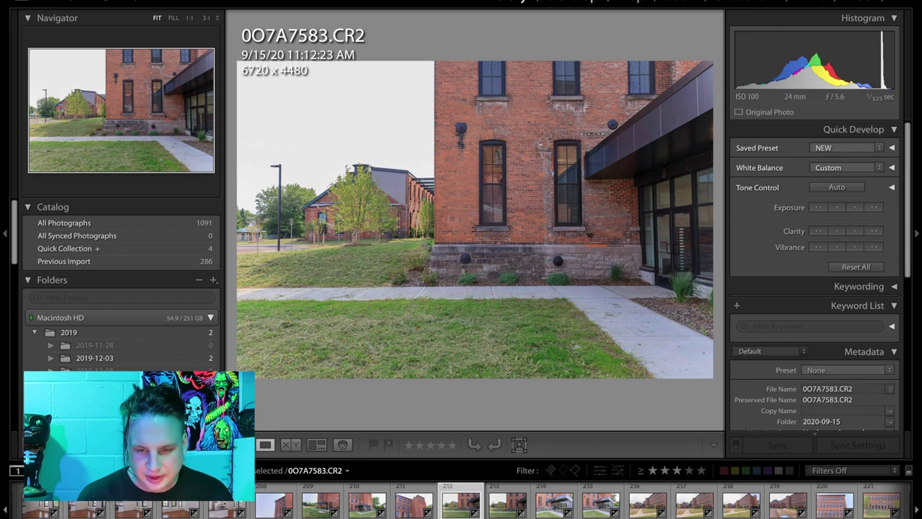
{"action": "key", "text": "d"}
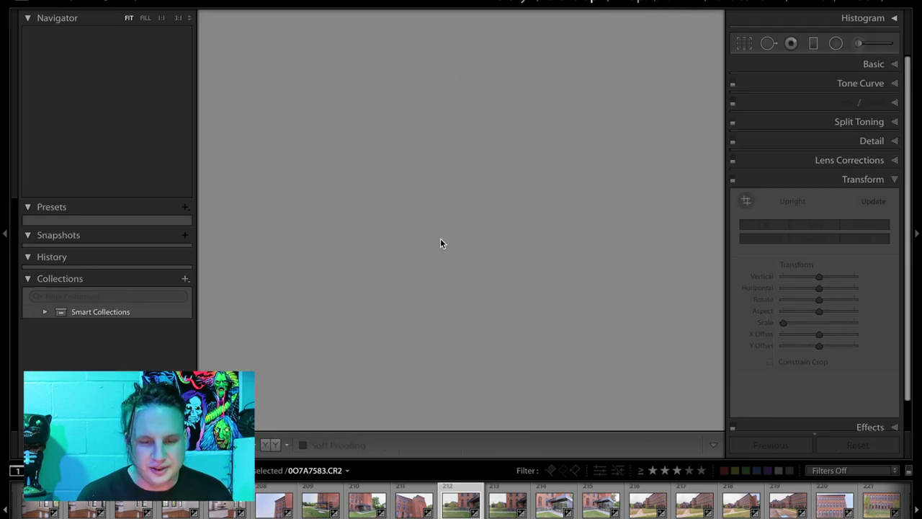
Crop 0O7A7583 slightly from the top-right corner to 6510 x 4340 and rate it three stars
{"action": "left_click", "coordinate": [743, 44]}
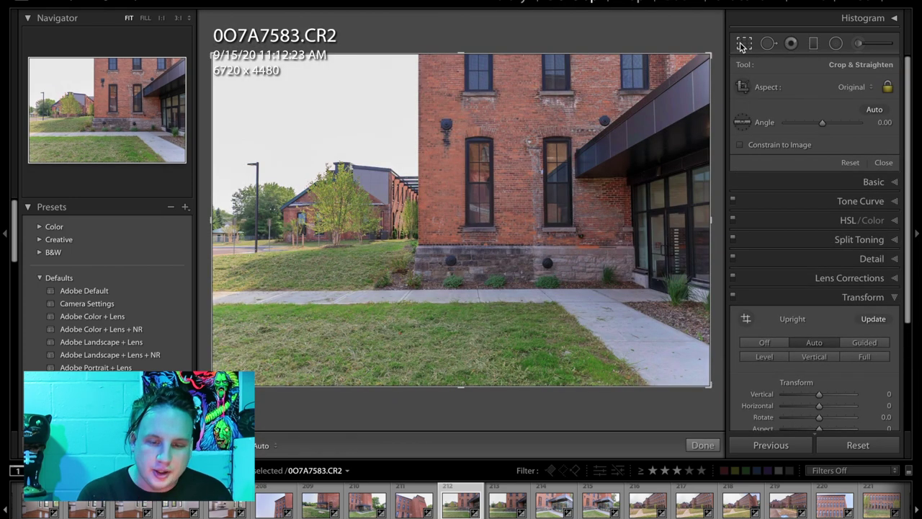
{"action": "left_click_drag", "start_coordinate": [721, 89], "coordinate": [705, 90]}
{"action": "key", "text": "Return"}
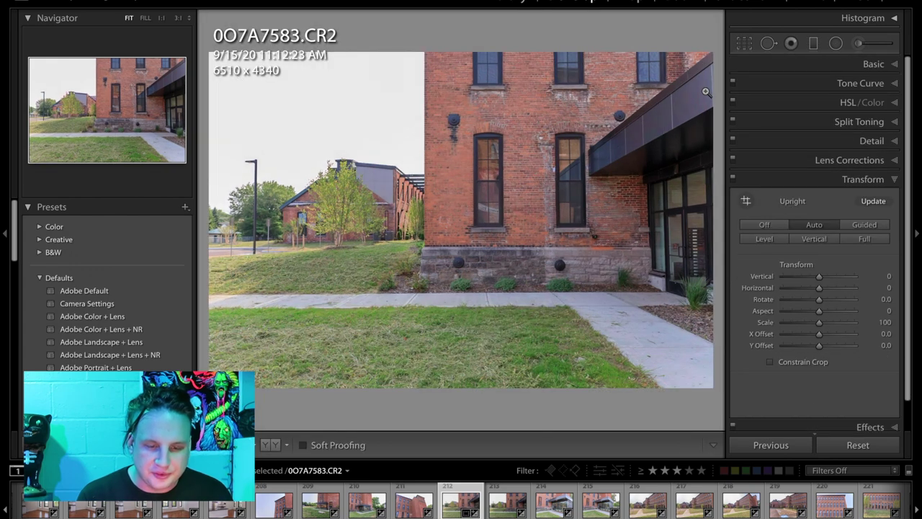
{"action": "key", "text": "3"}
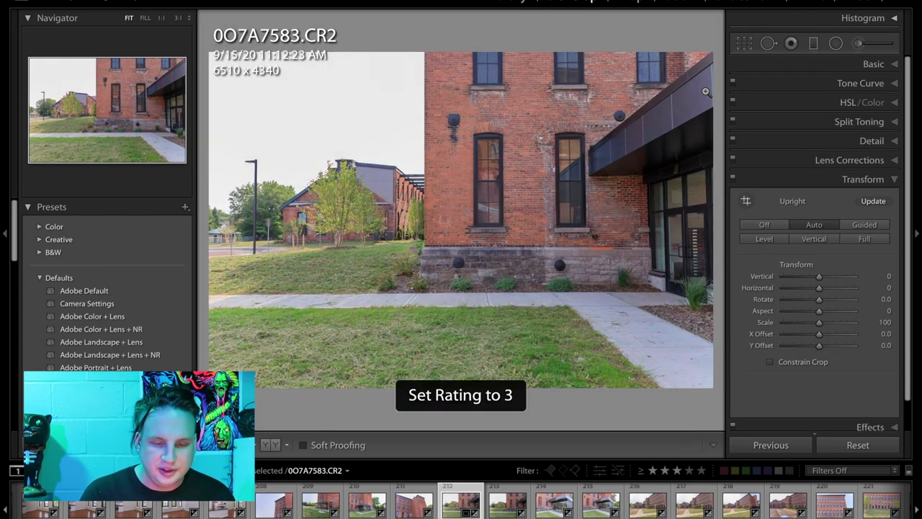
Step forward through 0O7A7584 to the entrance photo 0O7A7585
{"action": "key", "text": "Right"}
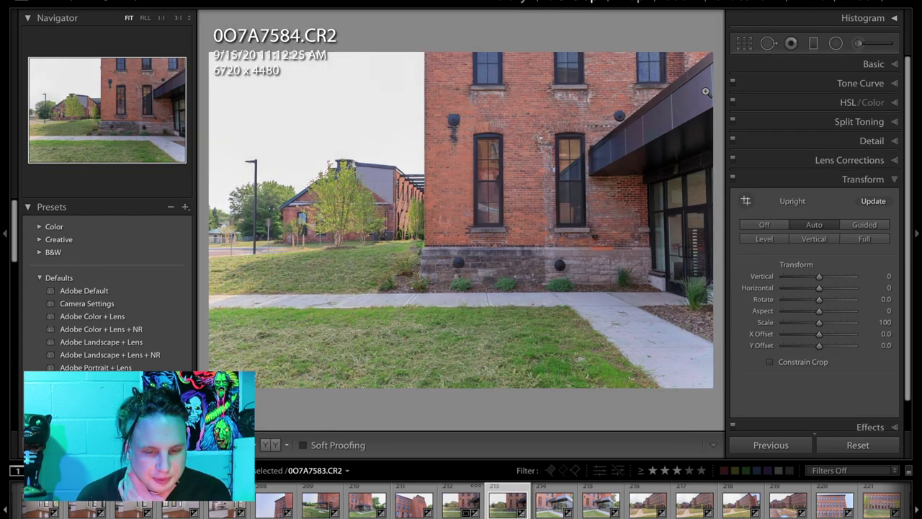
{"action": "key", "text": "Left"}
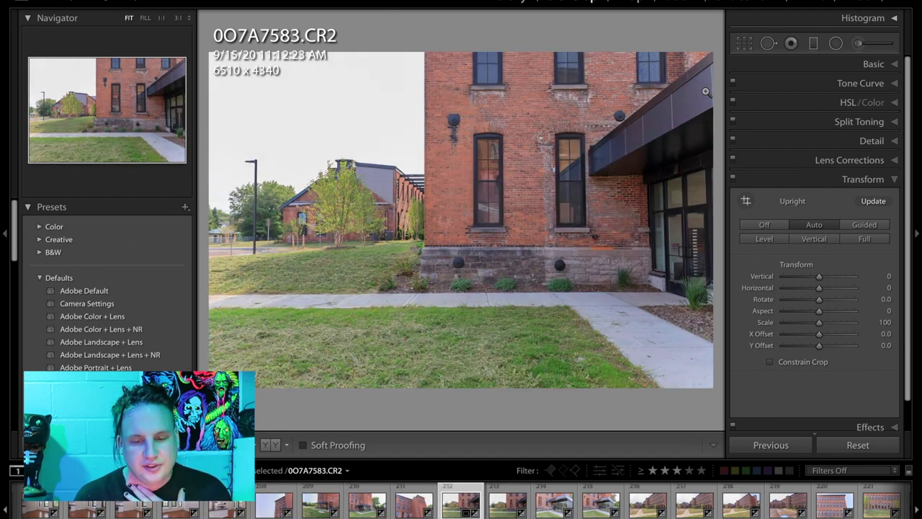
{"action": "key", "text": "Right"}
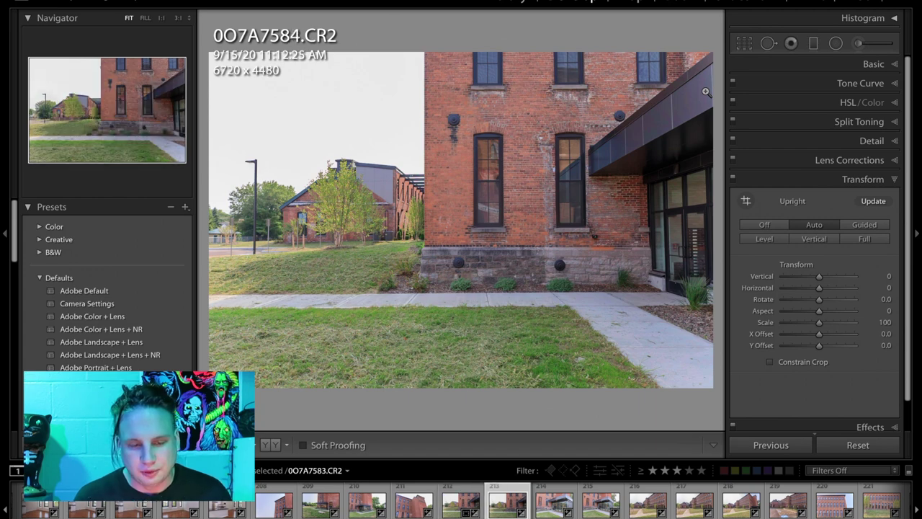
{"action": "key", "text": "Right"}
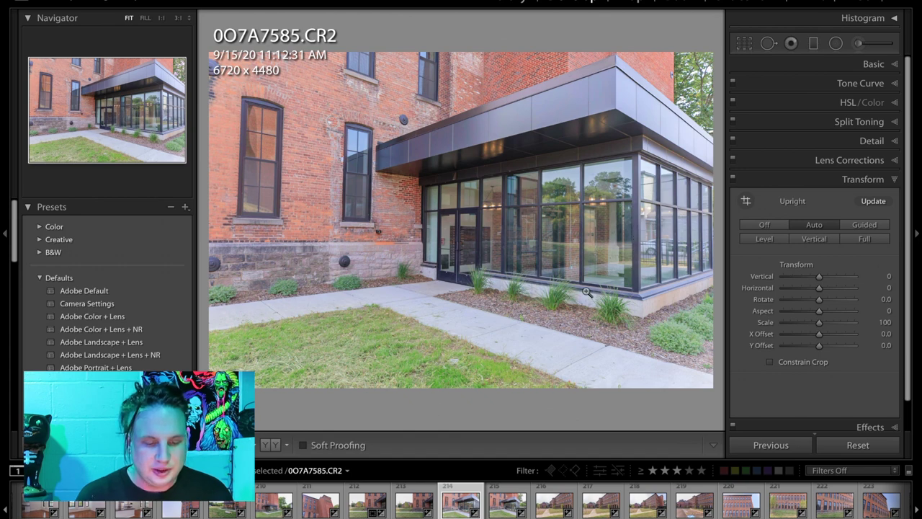
Compare 0O7A7585 with 0O7A7579 and rate 0O7A7585 three stars
{"action": "left_click", "coordinate": [283, 500]}
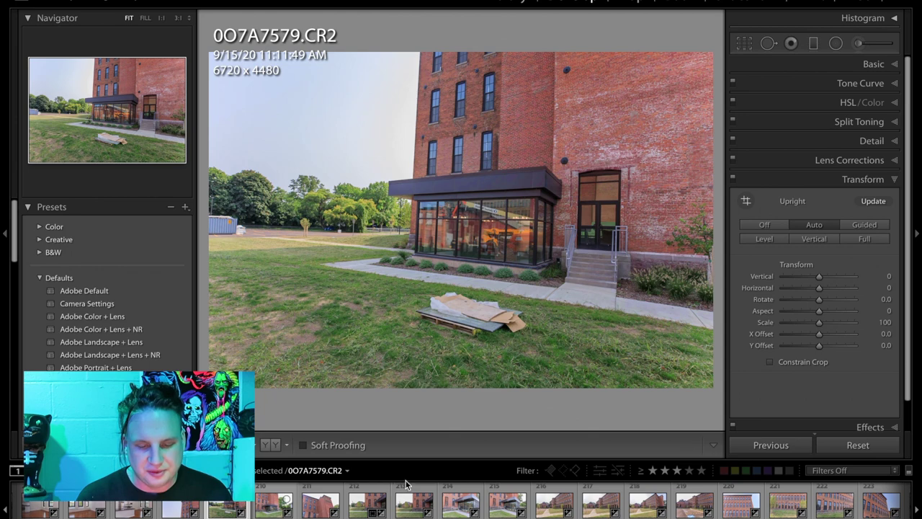
{"action": "left_click", "coordinate": [453, 505]}
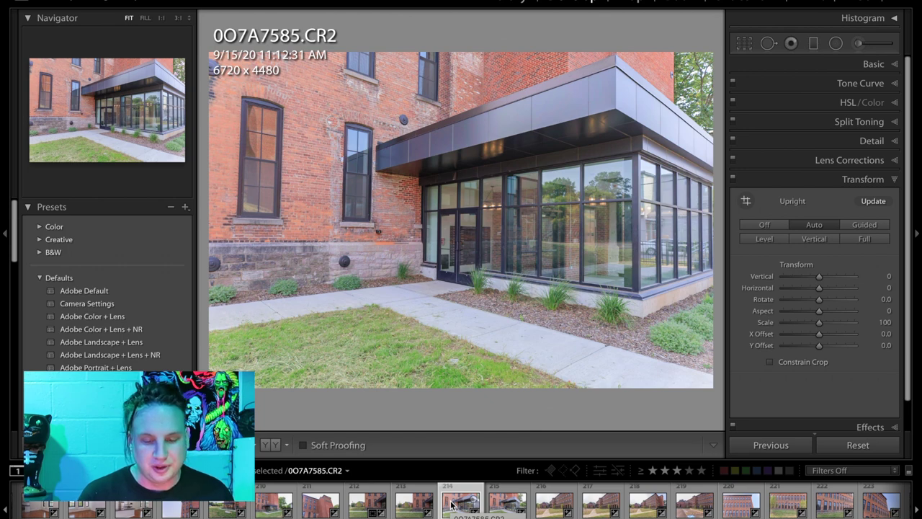
{"action": "key", "text": "3"}
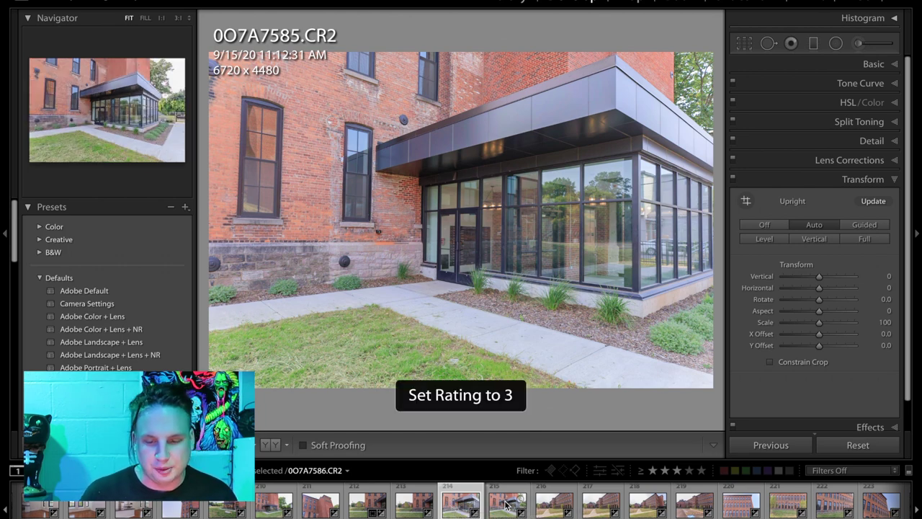
Compare 0O7A7586 against 0O7A7585, try Vertical Upright on 0O7A7586, then turn it Off
{"action": "left_click", "coordinate": [507, 504]}
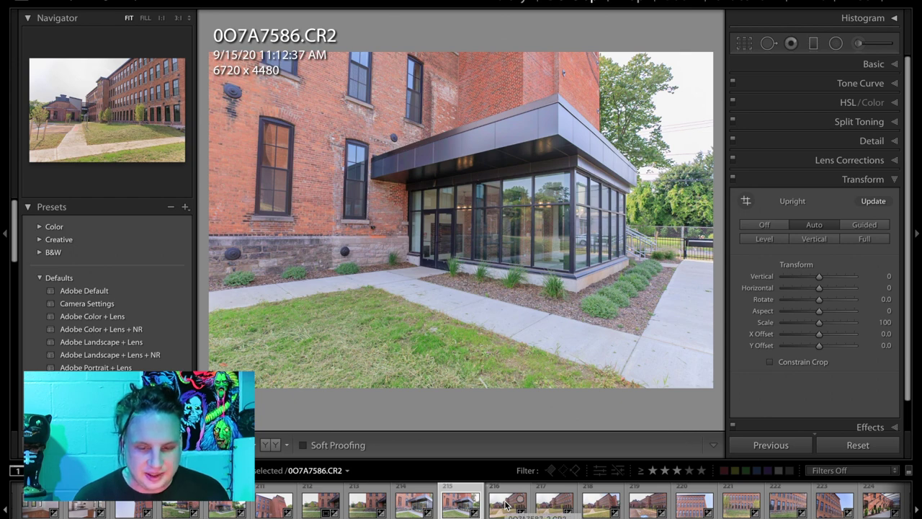
{"action": "left_click", "coordinate": [506, 504]}
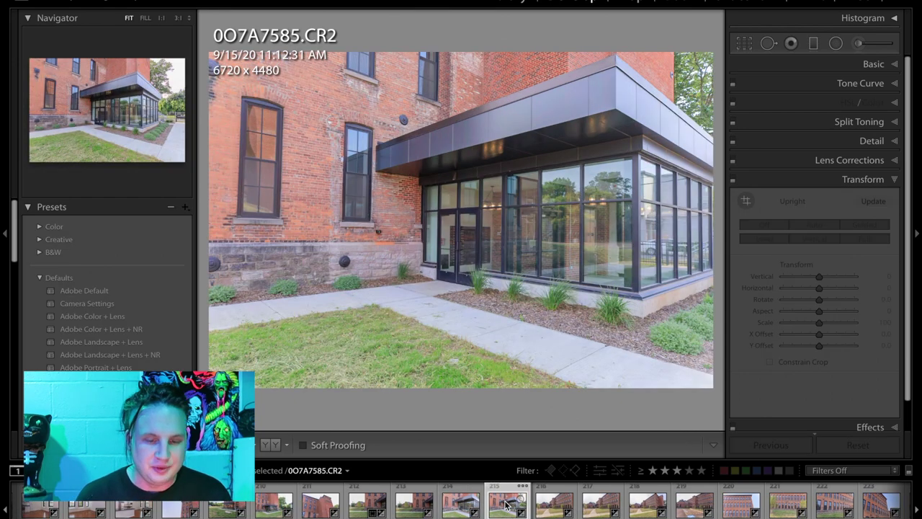
{"action": "left_click", "coordinate": [506, 505]}
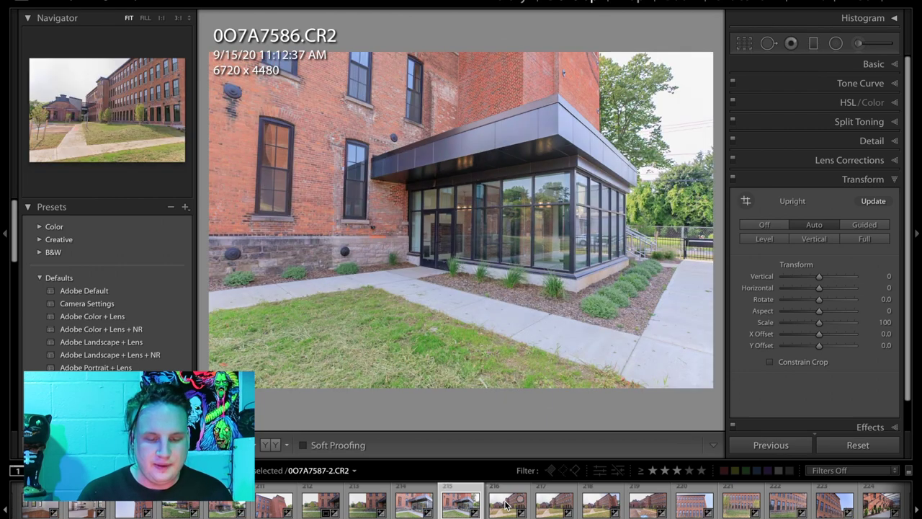
{"action": "key", "text": "Left"}
{"action": "key", "text": "0"}
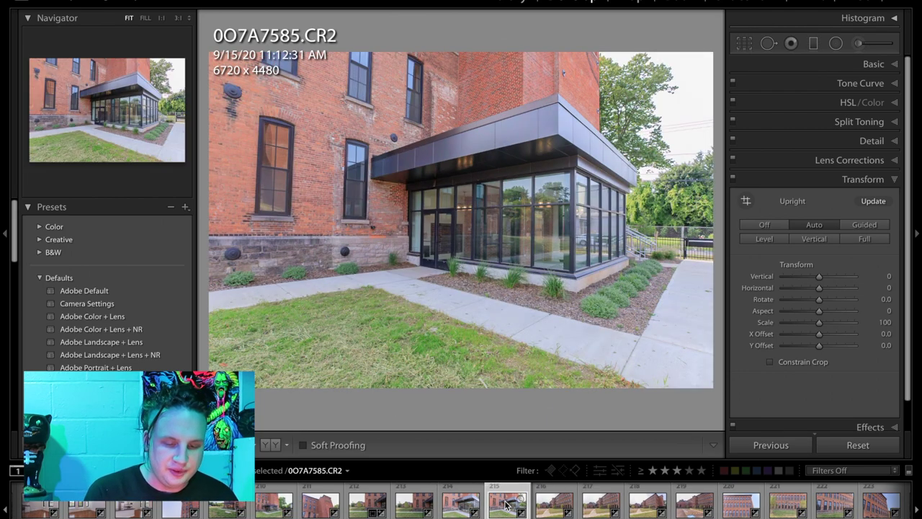
{"action": "key", "text": "Right"}
{"action": "key", "text": "3"}
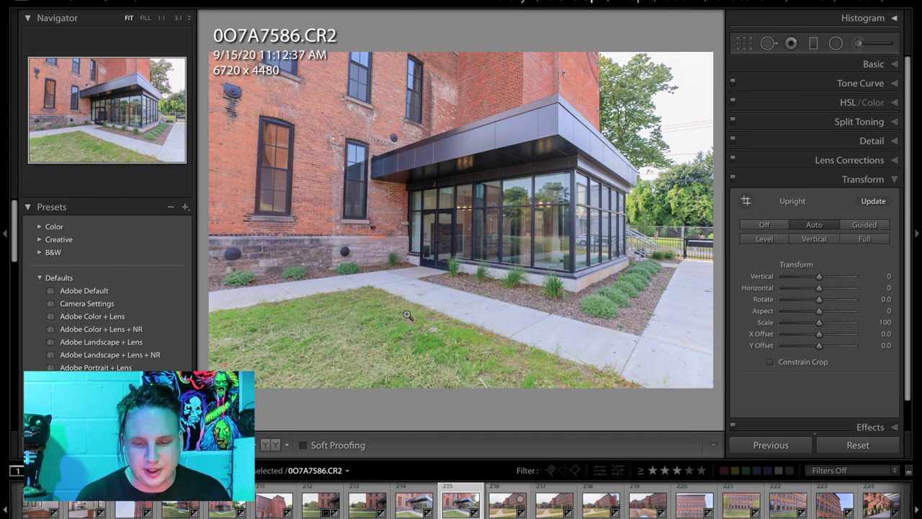
{"action": "left_click", "coordinate": [818, 239]}
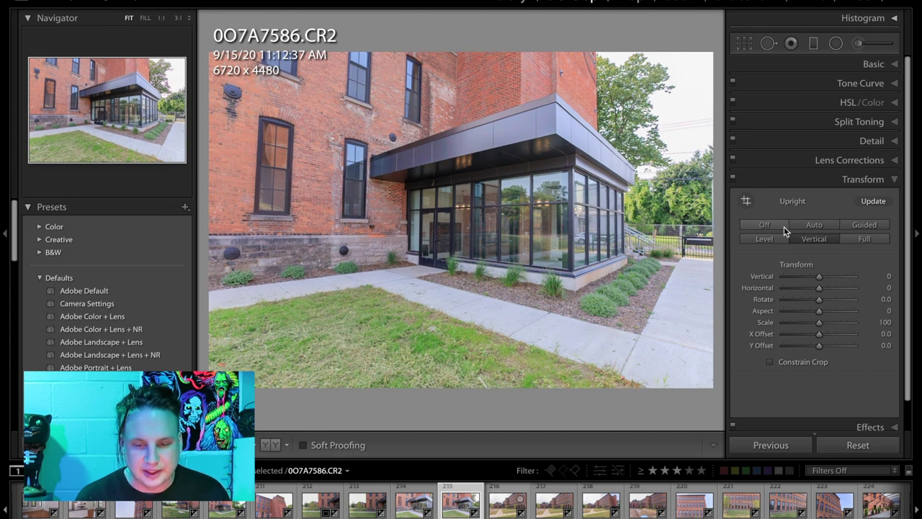
{"action": "left_click", "coordinate": [773, 229]}
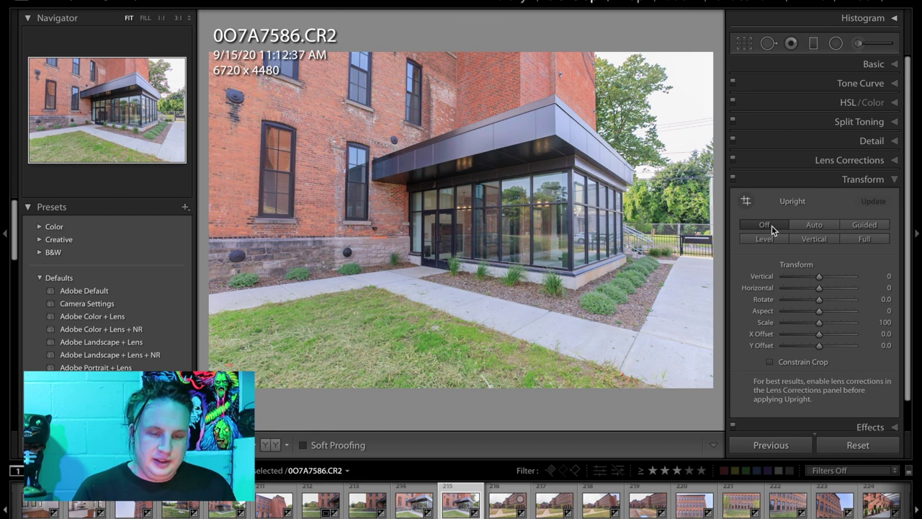
{"action": "key", "text": "Right"}
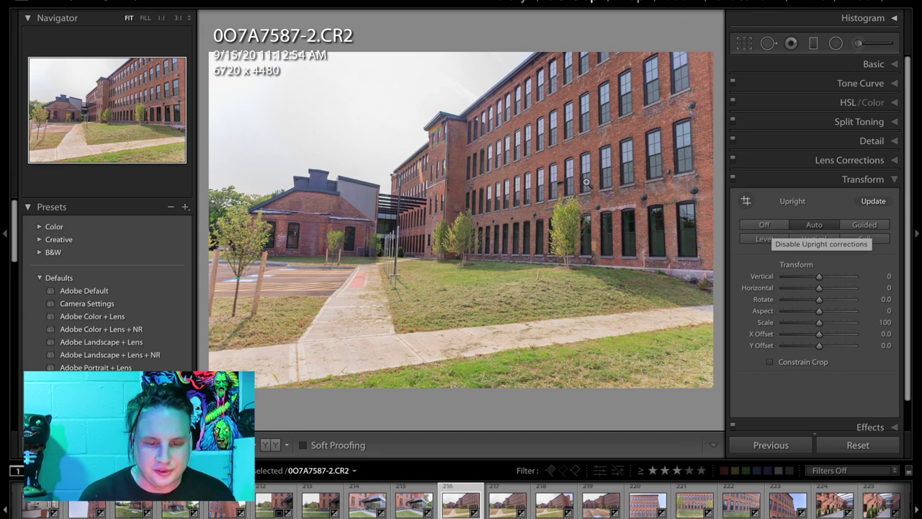
Zoom in on the tower roofline and back, then step forward to 0O7A7588
{"action": "left_click", "coordinate": [445, 126]}
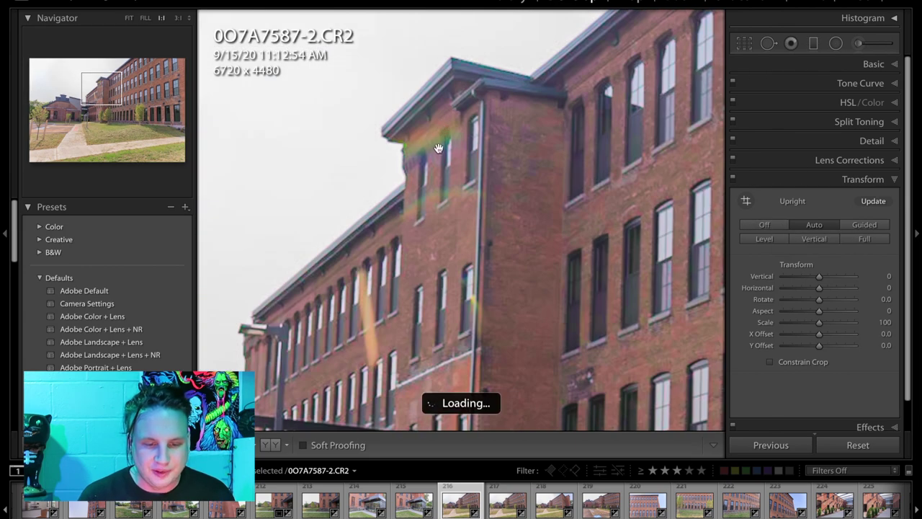
{"action": "left_click", "coordinate": [425, 153]}
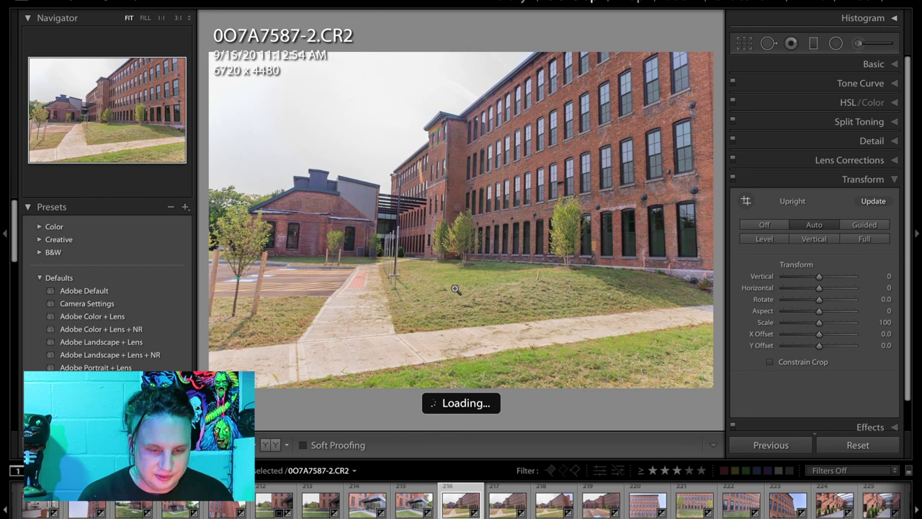
{"action": "key", "text": "Right"}
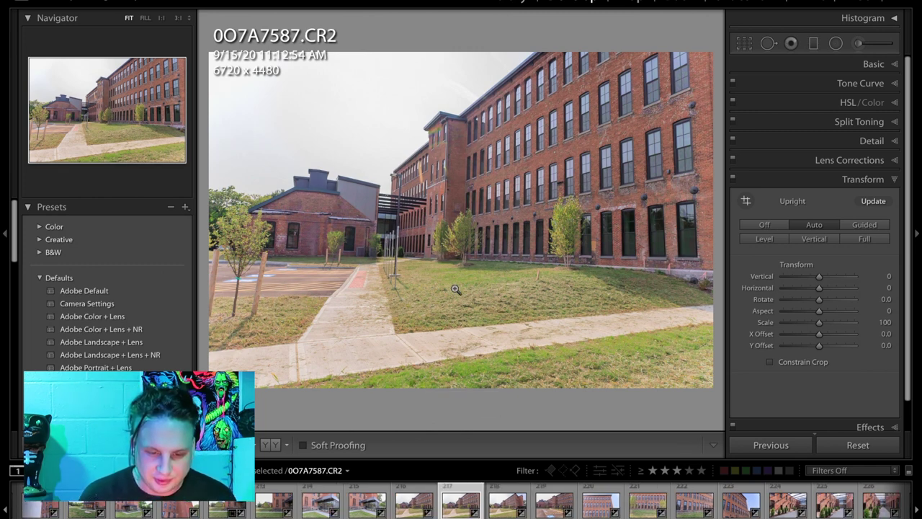
{"action": "key", "text": "Right"}
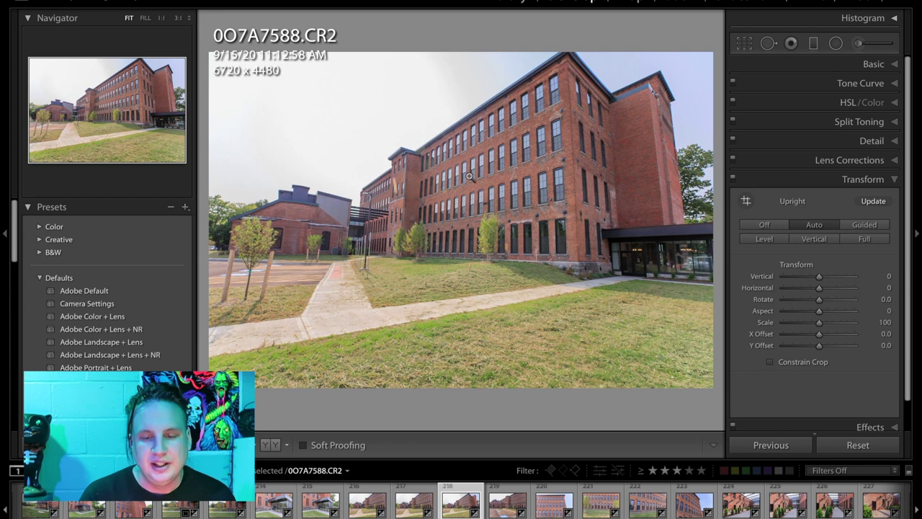
Try Vertical Upright on 0O7A7588, switch it back Off, and advance to 0O7A7589
{"action": "left_click", "coordinate": [813, 240]}
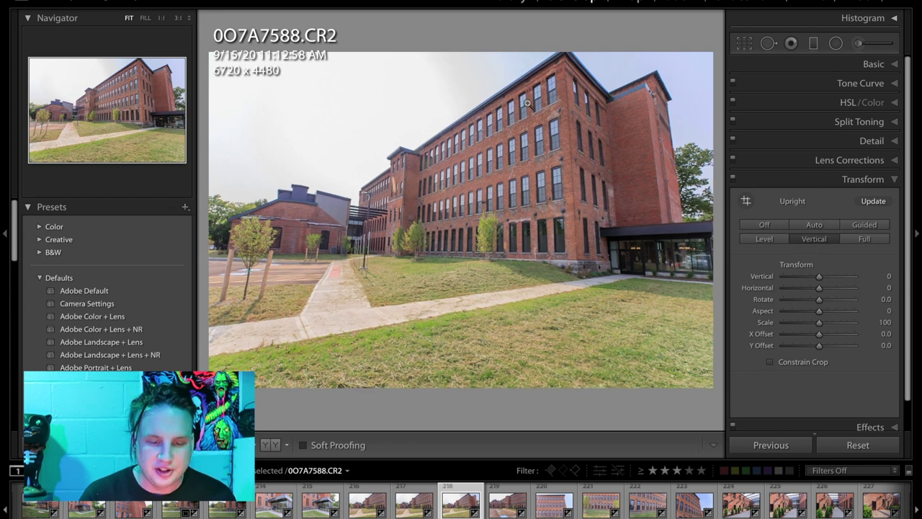
{"action": "left_click", "coordinate": [780, 223]}
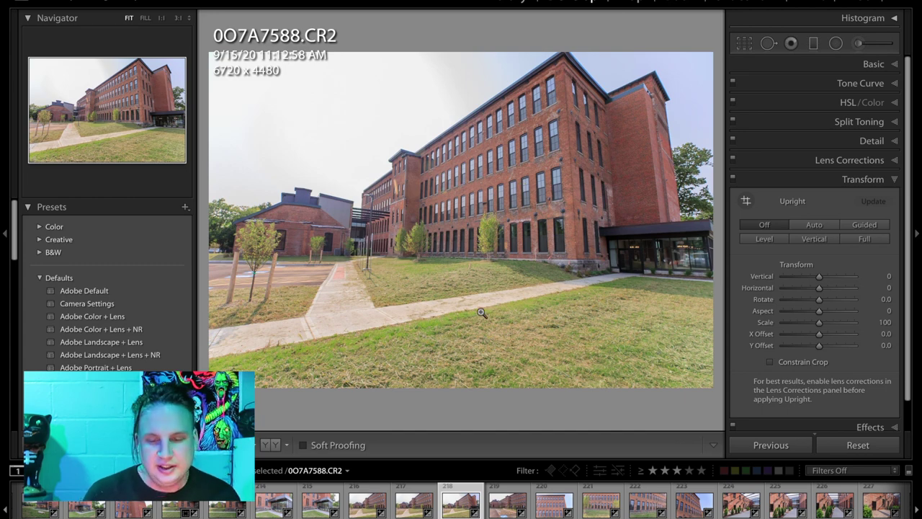
{"action": "key", "text": "Right"}
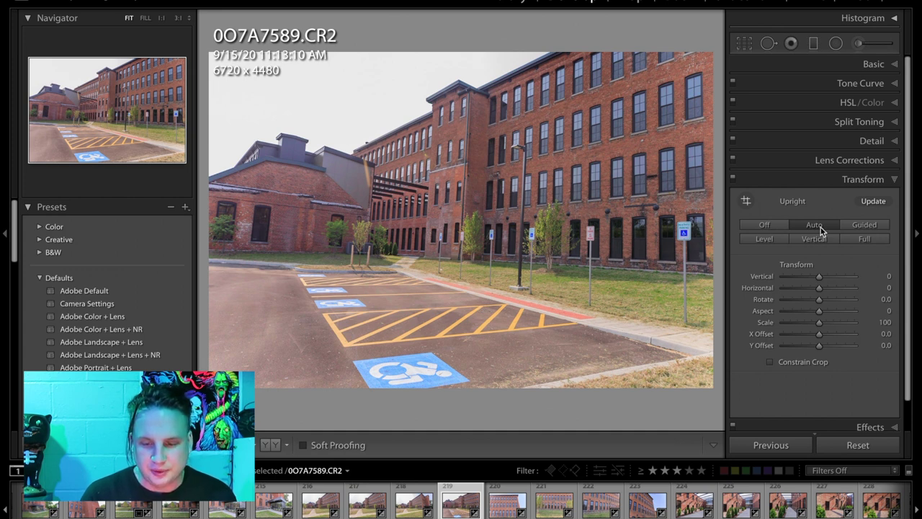
Try Upright Vertical on the parking-lot photo, revert it, then level it with a slight rotated crop
{"action": "left_click", "coordinate": [801, 242]}
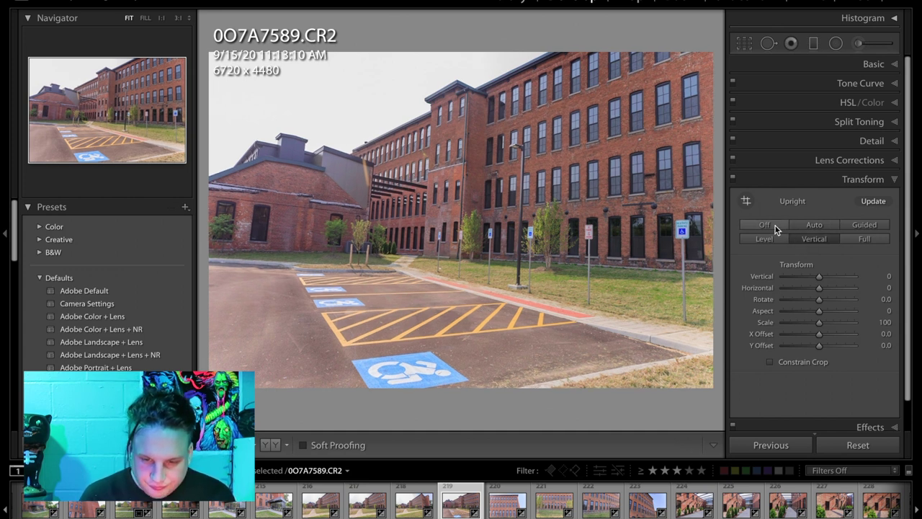
{"action": "left_click", "coordinate": [775, 226]}
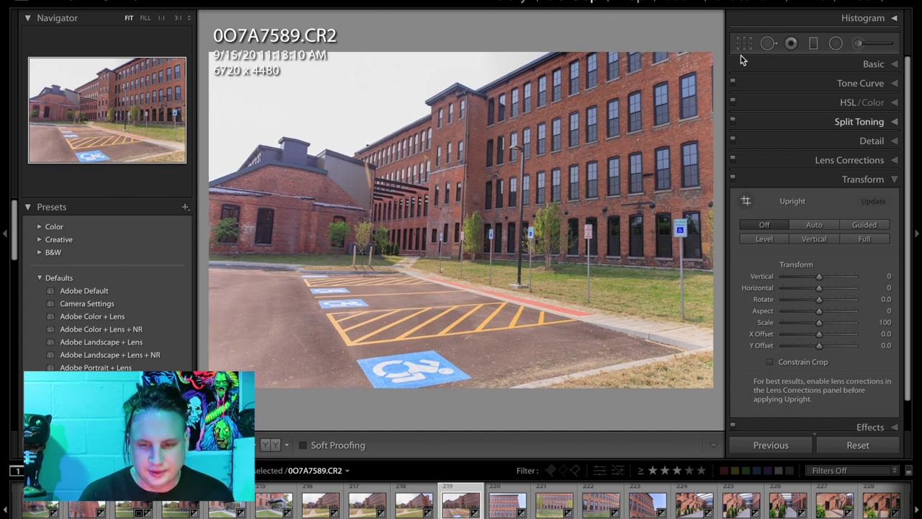
{"action": "left_click", "coordinate": [744, 43]}
{"action": "left_click_drag", "start_coordinate": [463, 46], "coordinate": [461, 47]}
{"action": "key", "text": "Return"}
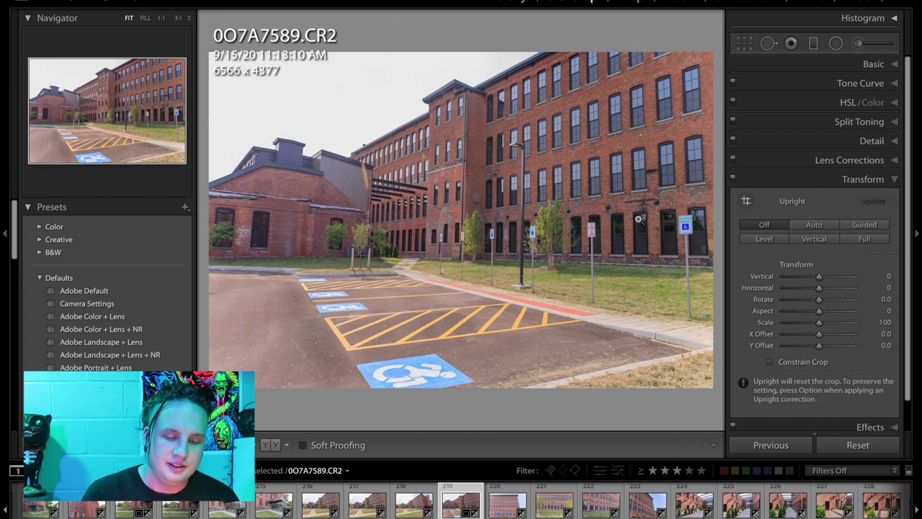
Browse to the brick facade shot 0O7A7593, compare it with 0O7A7592, and rate it three stars
{"action": "key", "text": "Right"}
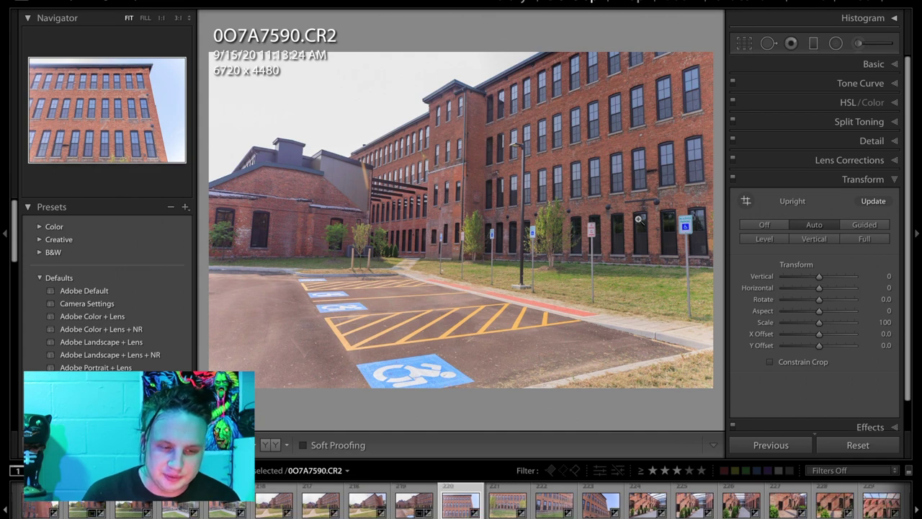
{"action": "key", "text": "Right"}
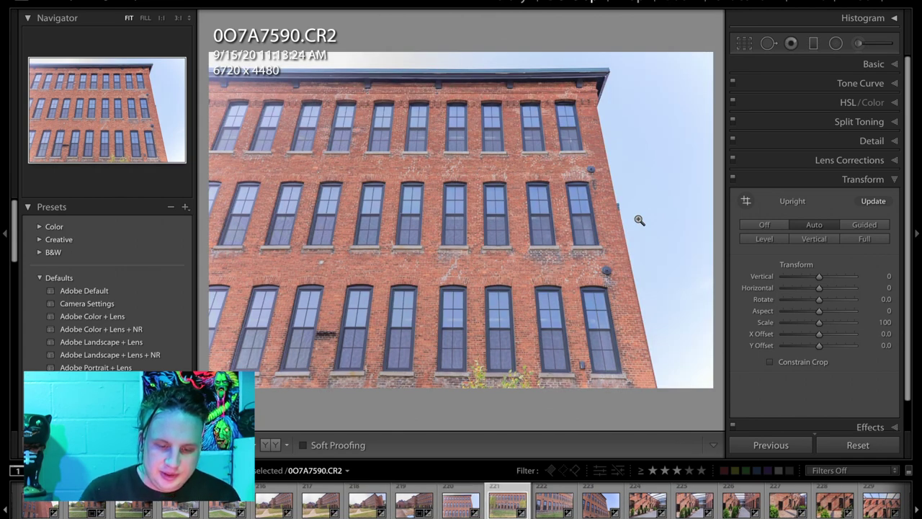
{"action": "key", "text": "Right"}
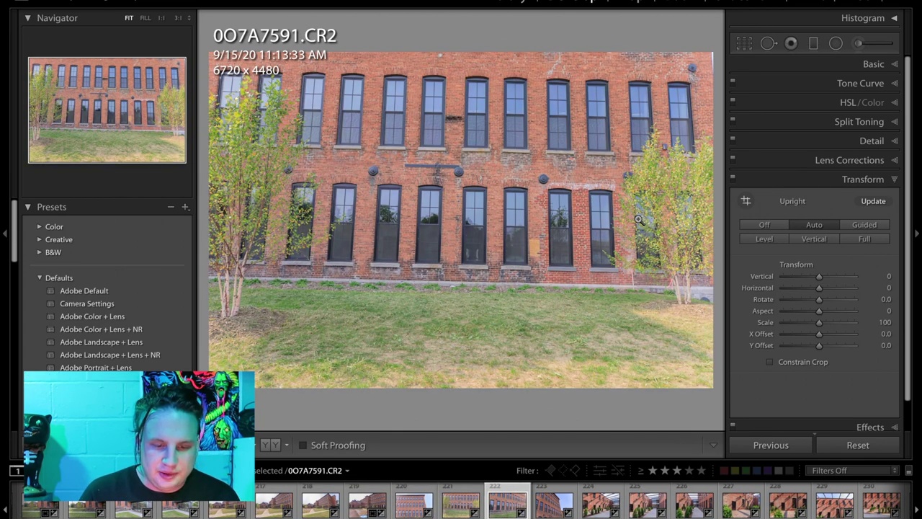
{"action": "key", "text": "Right"}
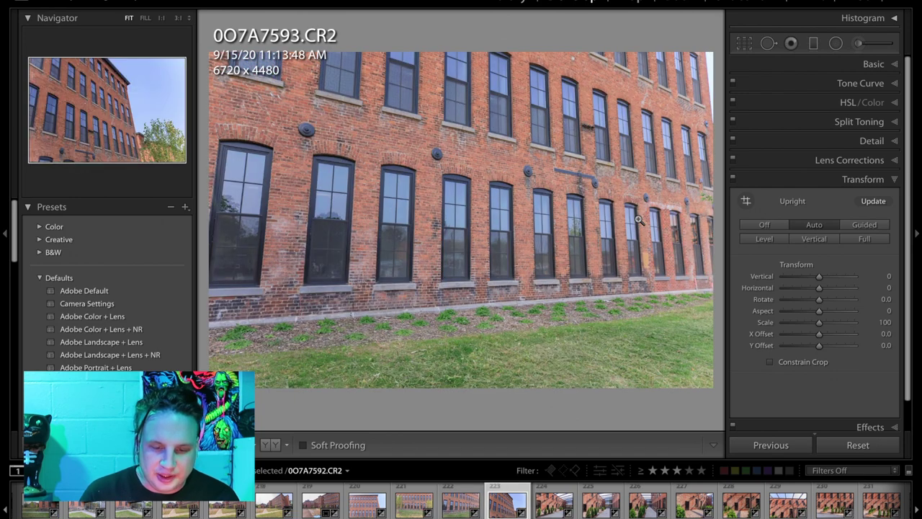
{"action": "key", "text": "Left"}
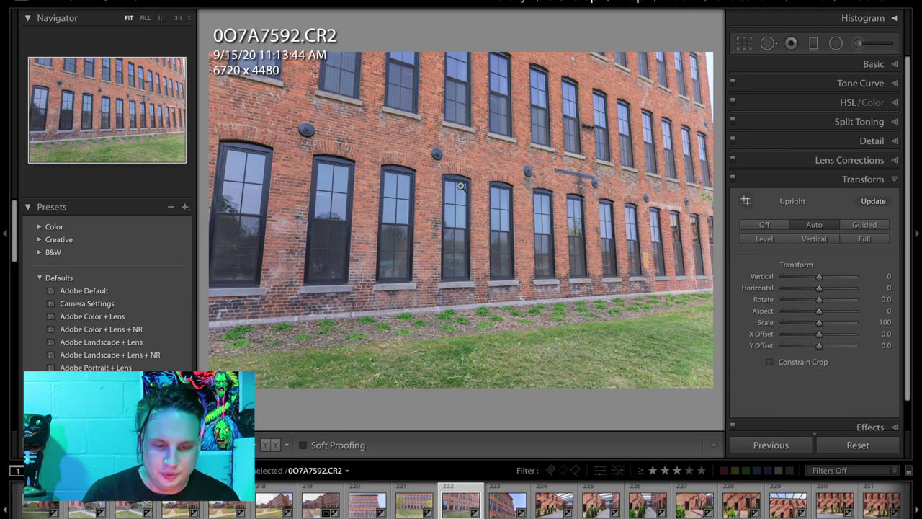
{"action": "key", "text": "Right"}
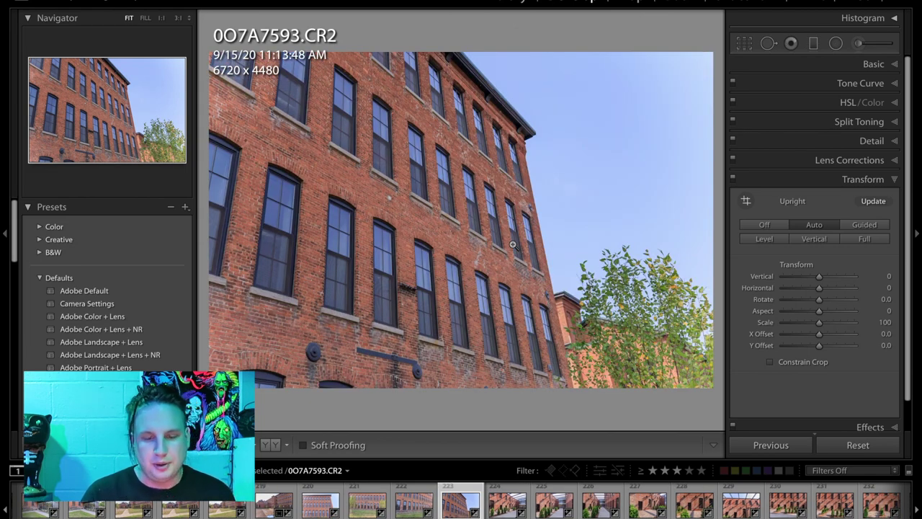
{"action": "key", "text": "3"}
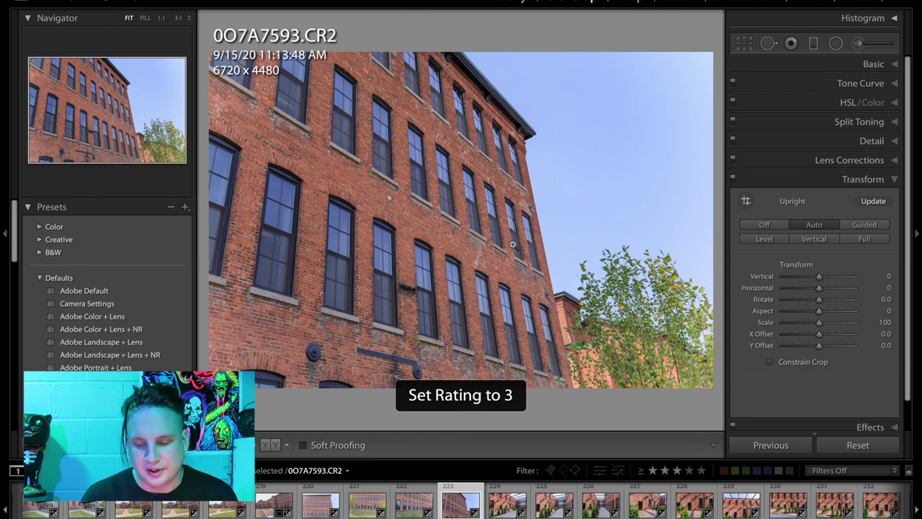
{"action": "key", "text": "Right"}
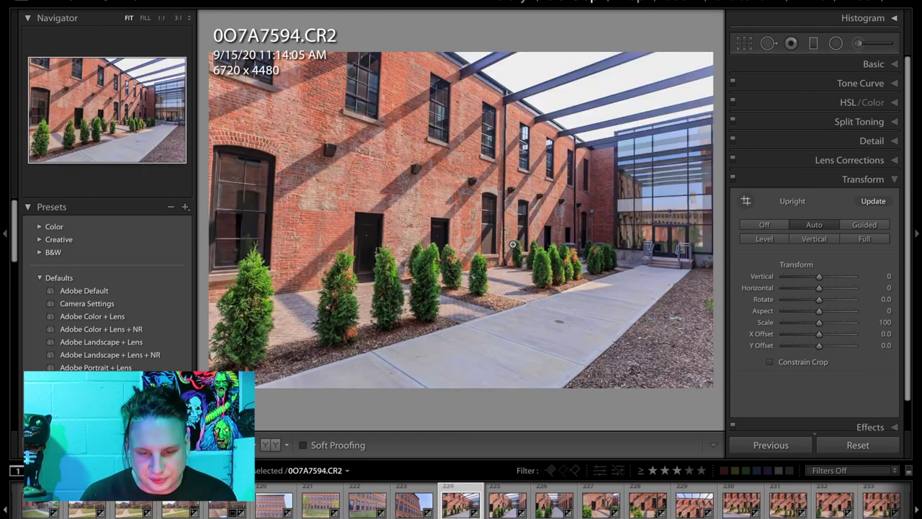
Compare 0O7A7596 with 0O7A7594 and give 0O7A7596 three stars
{"action": "key", "text": "Right"}
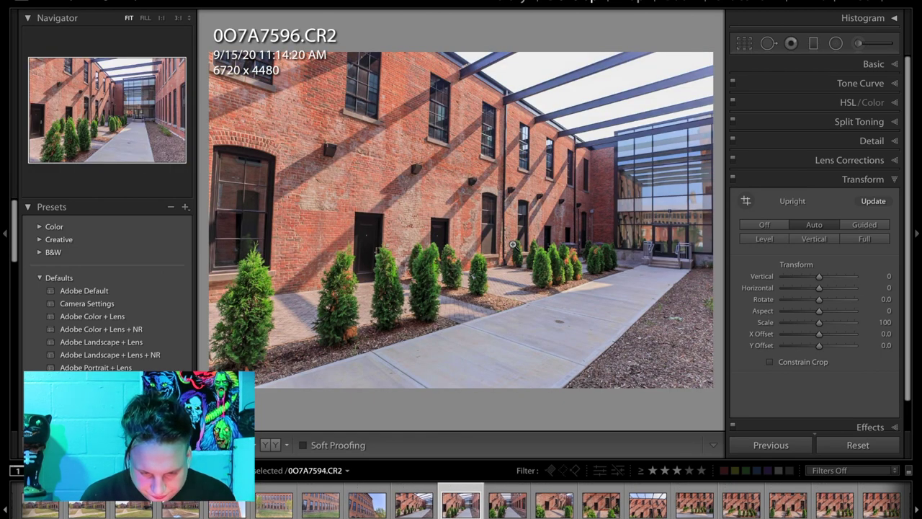
{"action": "key", "text": "Left"}
{"action": "key", "text": "Left"}
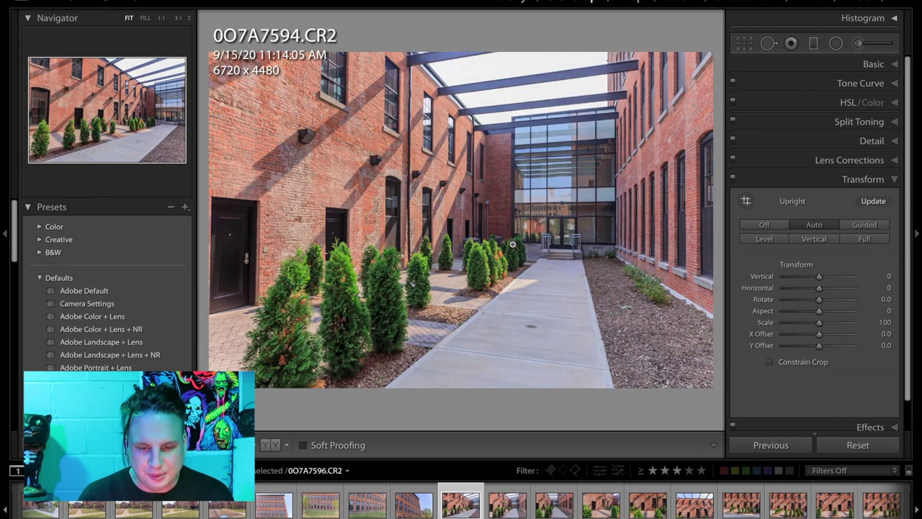
{"action": "key", "text": "Right"}
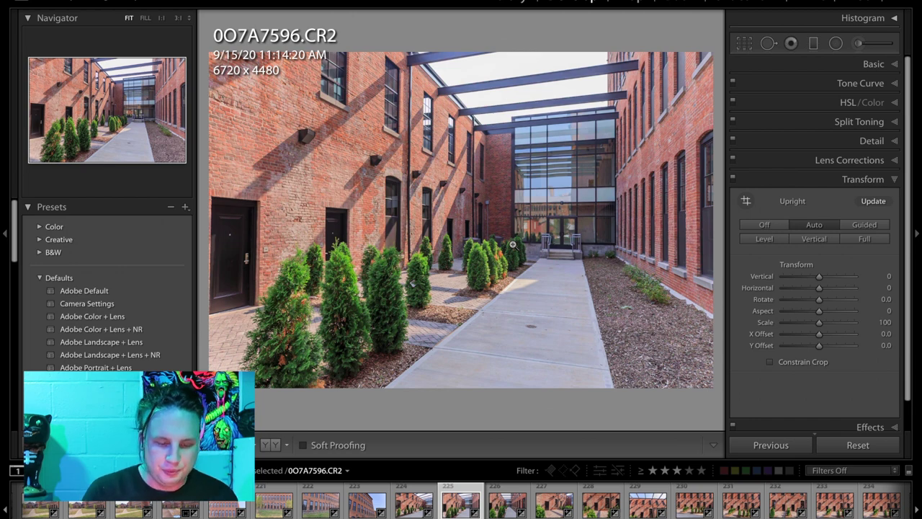
{"action": "key", "text": "3"}
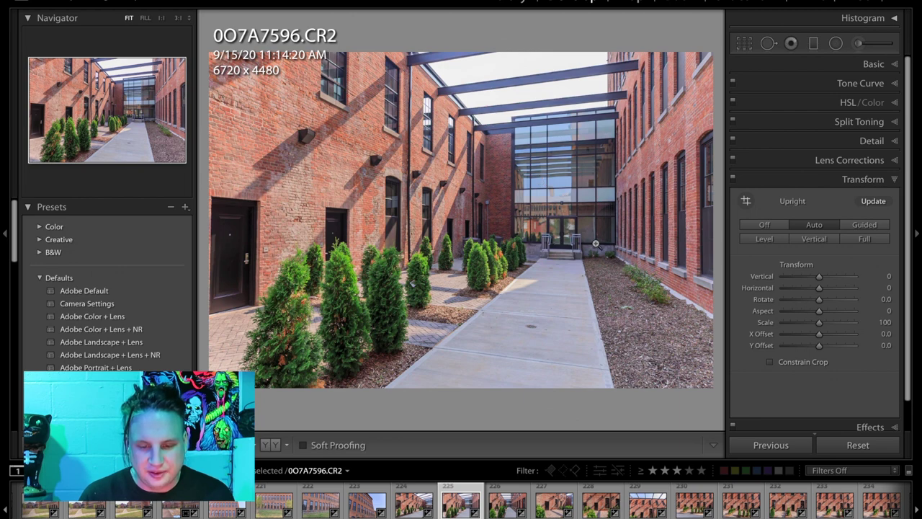
Compare 0O7A7596 against 0O7A7594 and 0O7A7597, then advance to 0O7A7598
{"action": "key", "text": "Left"}
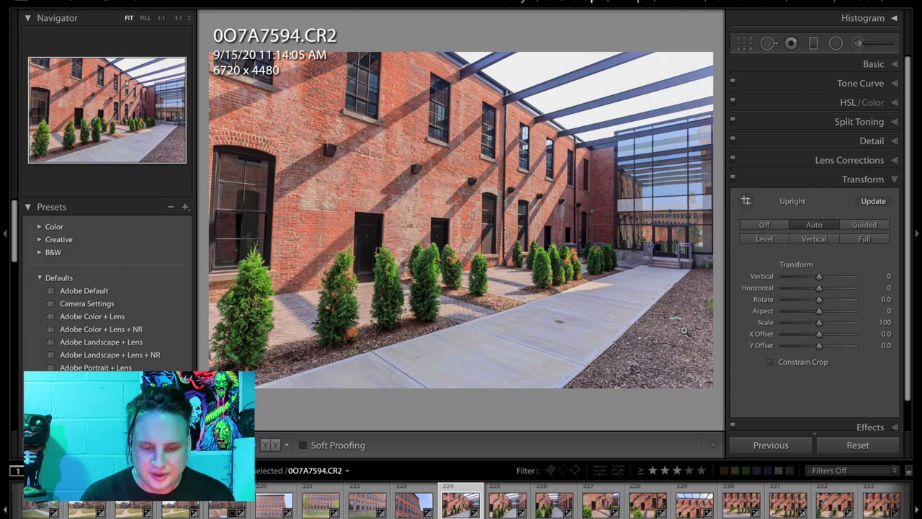
{"action": "key", "text": "Right"}
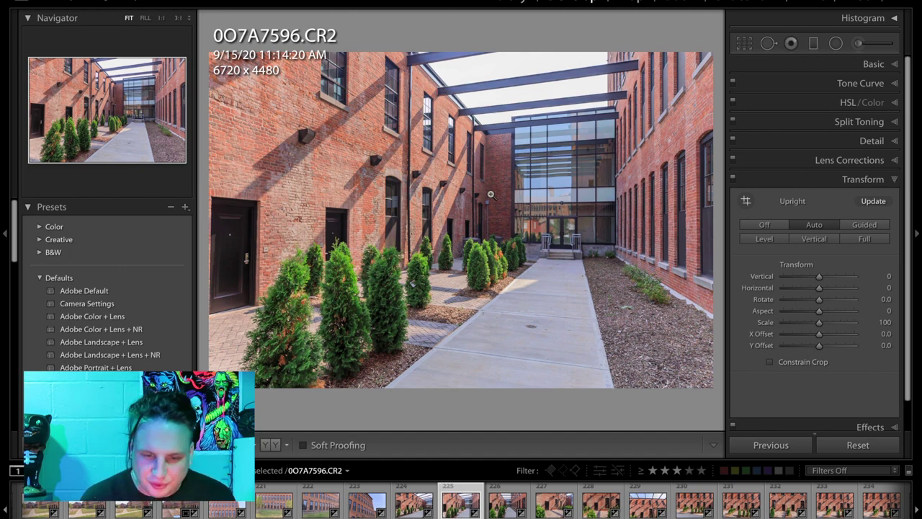
{"action": "key", "text": "Right"}
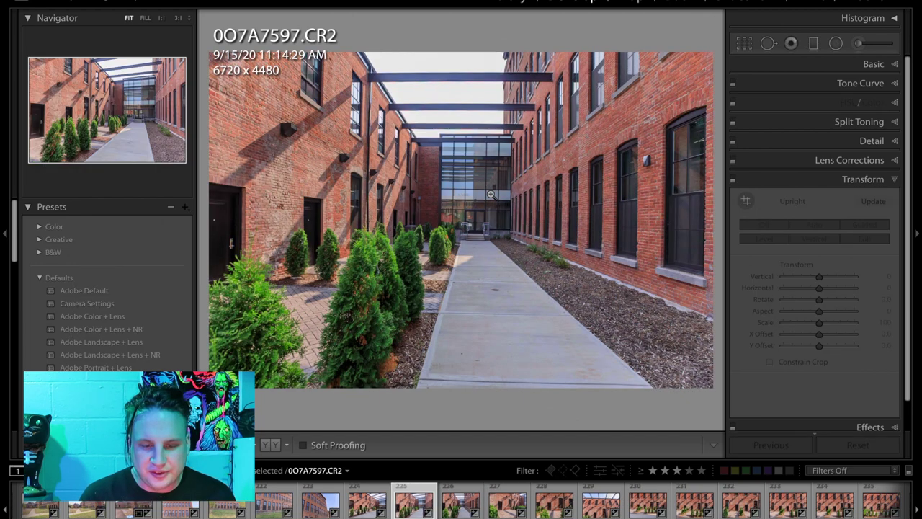
{"action": "key", "text": "Left"}
{"action": "key", "text": "Right"}
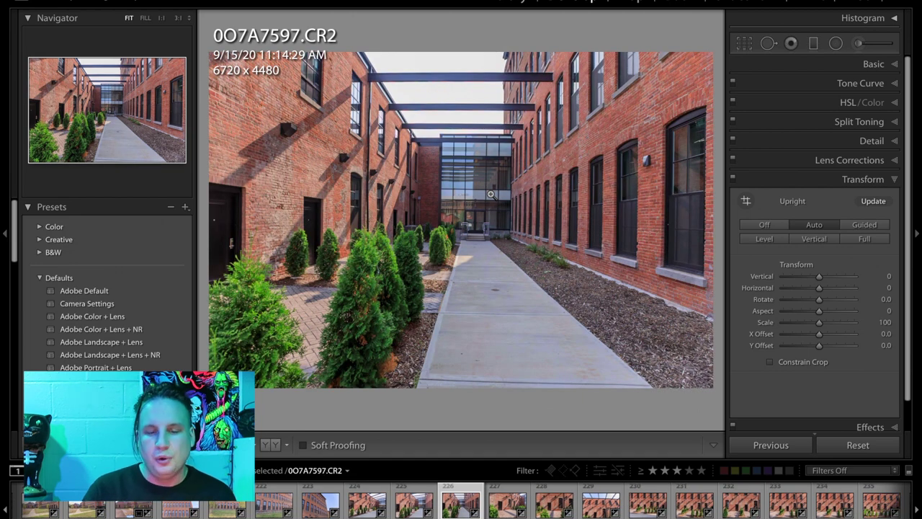
{"action": "key", "text": "Left"}
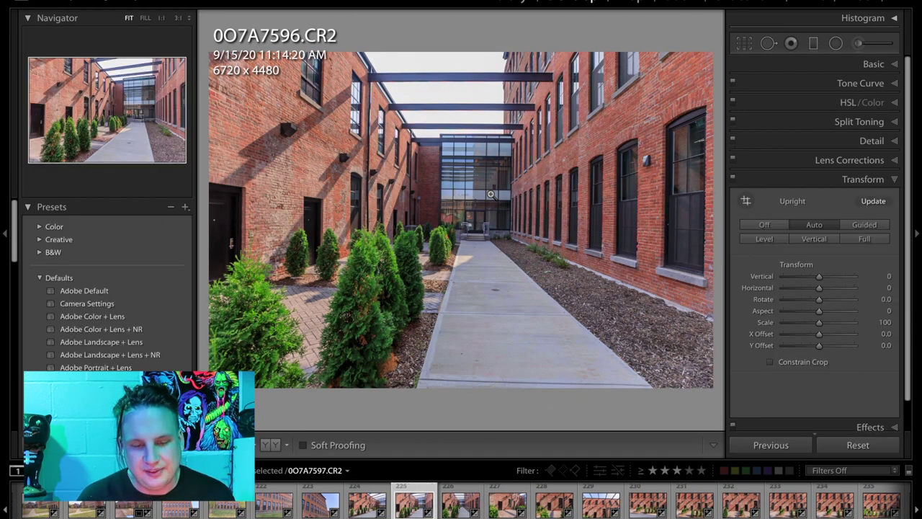
{"action": "key", "text": "Right"}
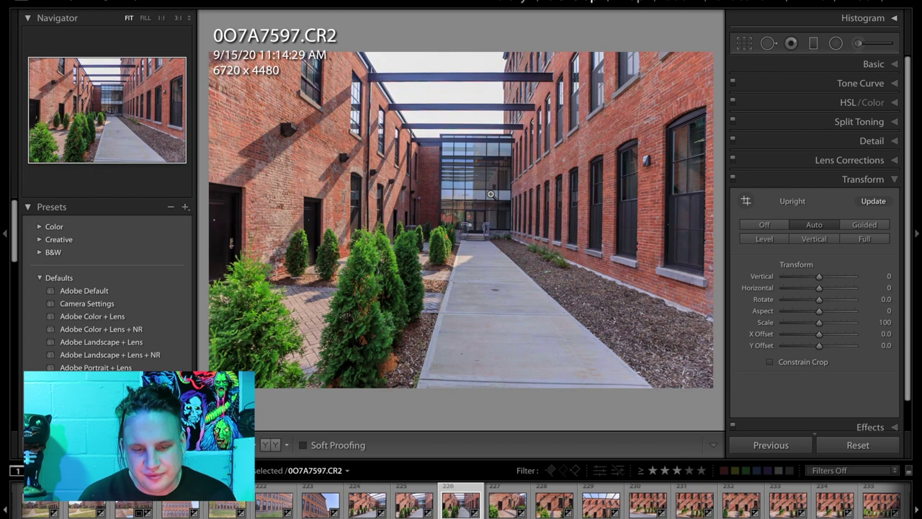
{"action": "key", "text": "Left"}
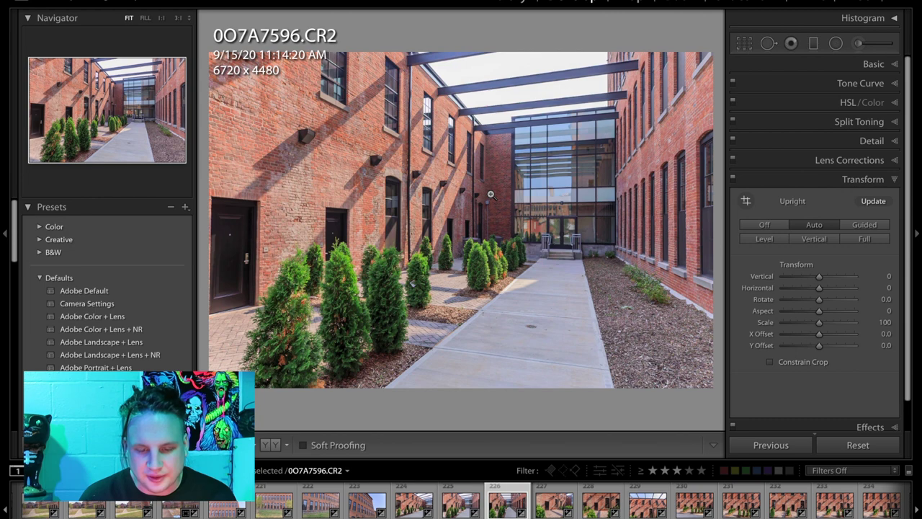
{"action": "key", "text": "Right"}
{"action": "key", "text": "Right"}
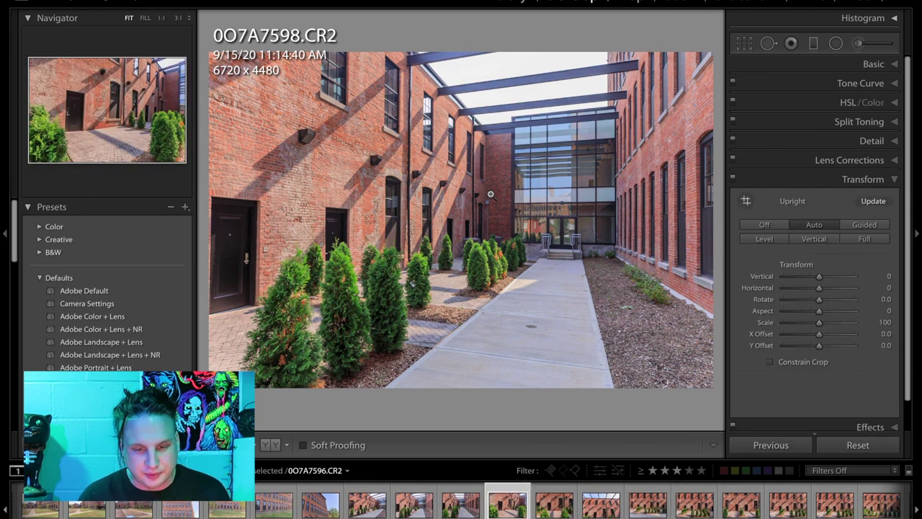
{"action": "key", "text": "Right"}
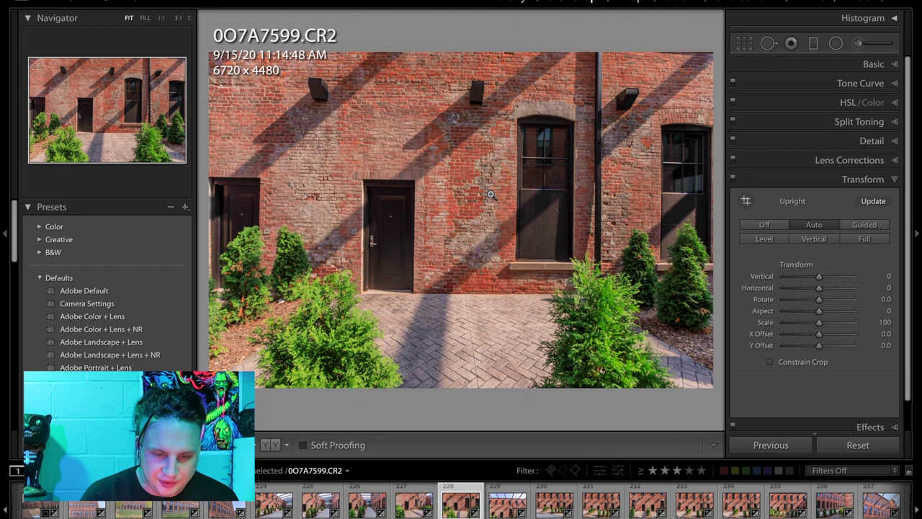
Rate the doorway shot 0O7A7599 three stars and set its Upright correction to Off
{"action": "key", "text": "Right"}
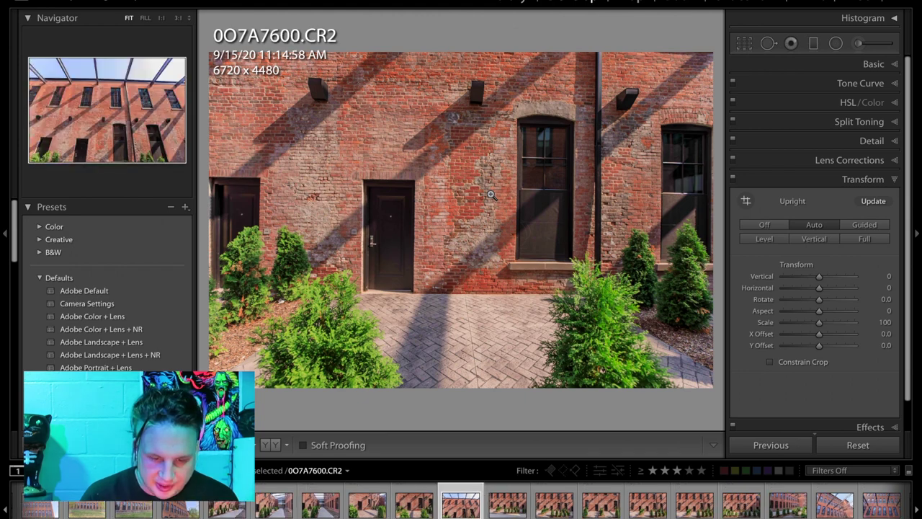
{"action": "key", "text": "Left"}
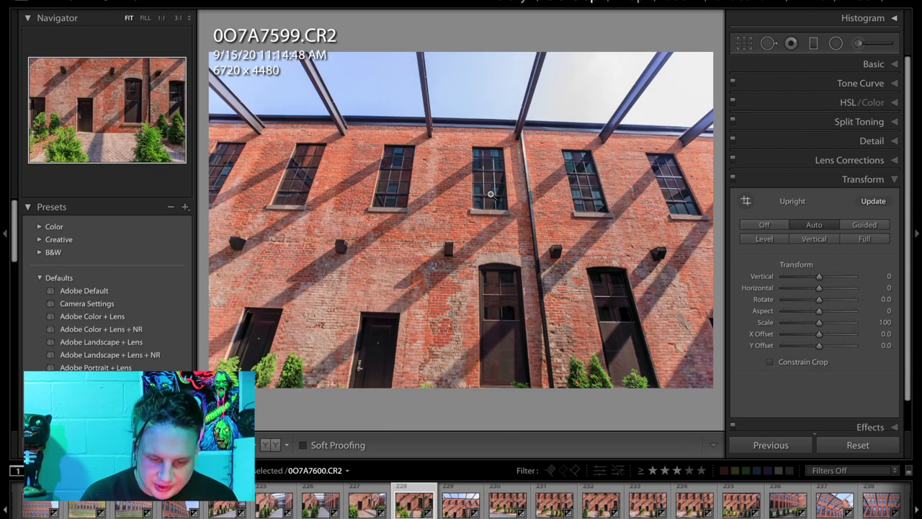
{"action": "key", "text": "Left"}
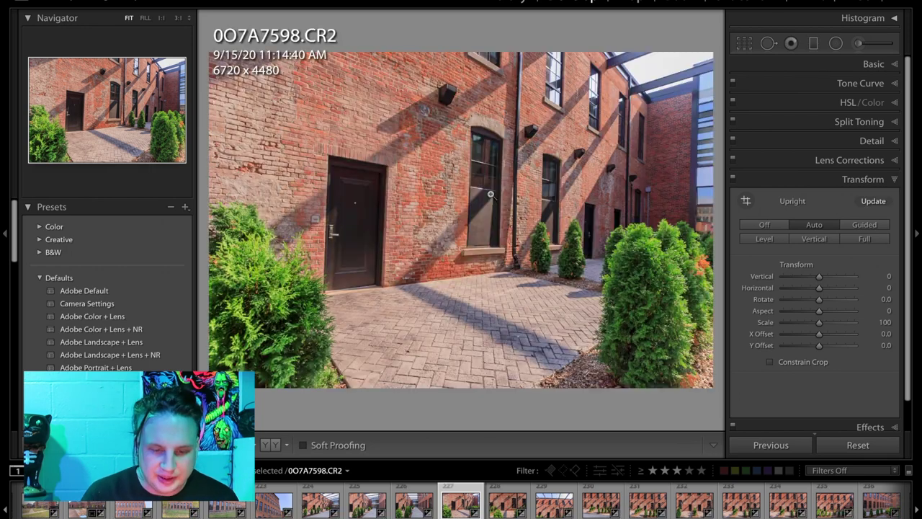
{"action": "key", "text": "Right"}
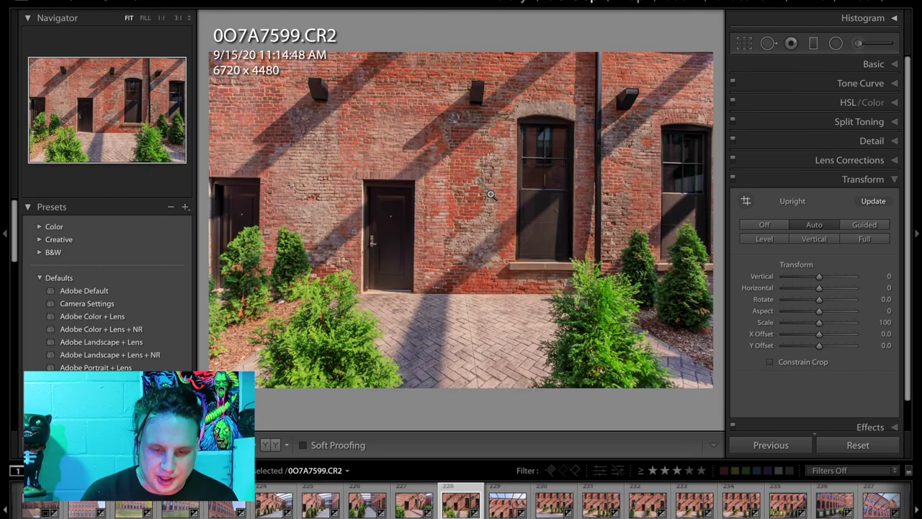
{"action": "key", "text": "3"}
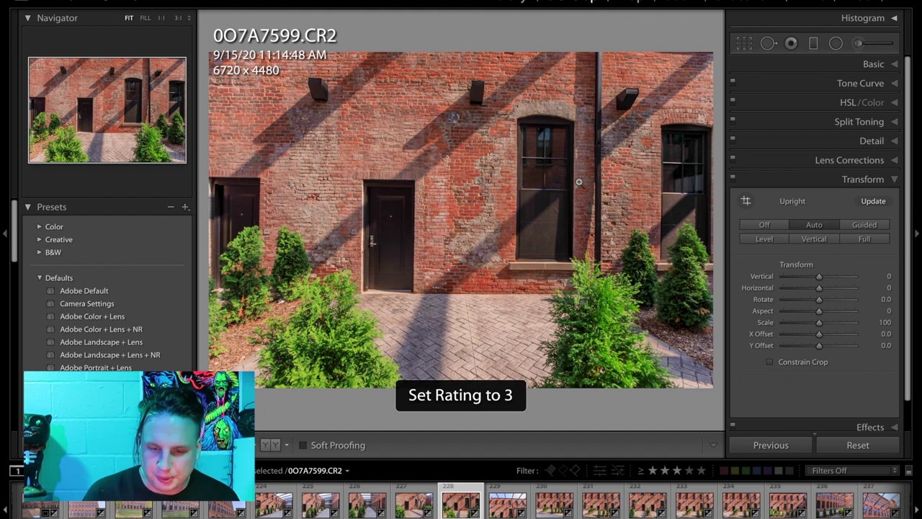
{"action": "left_click", "coordinate": [763, 225]}
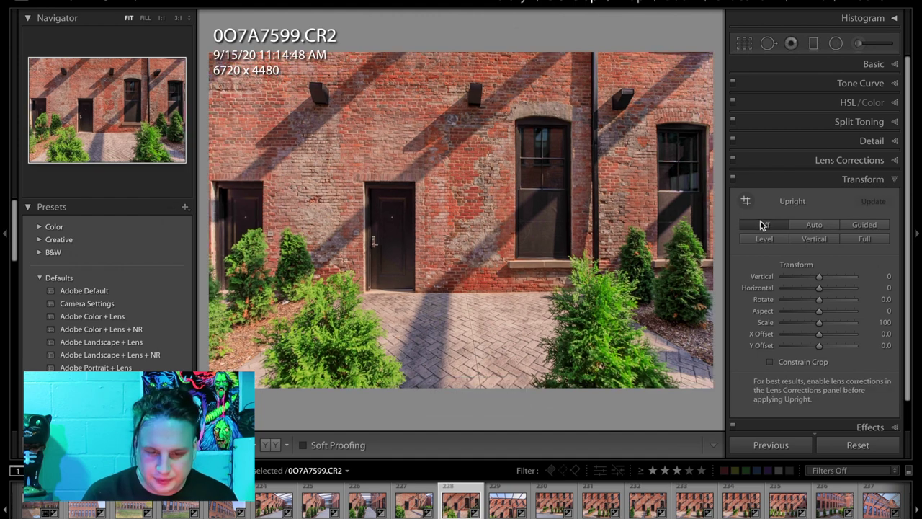
{"action": "key", "text": "Right"}
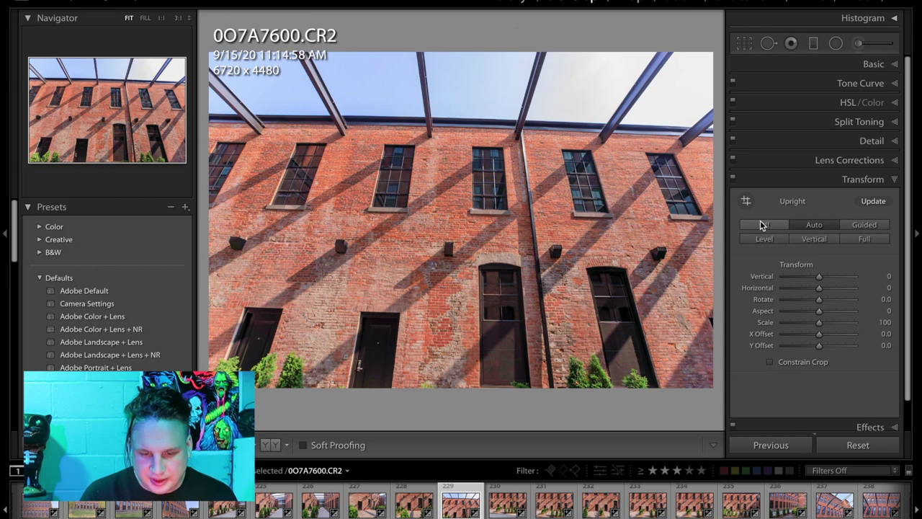
Step through 0O7A7601–0O7A7605, clearing the stray rating on 0O7A7604
{"action": "key", "text": "Right"}
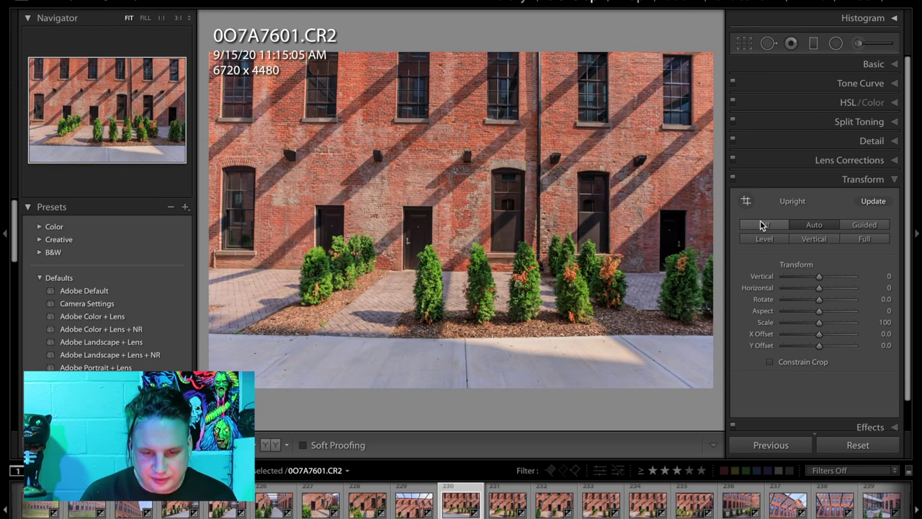
{"action": "key", "text": "Right"}
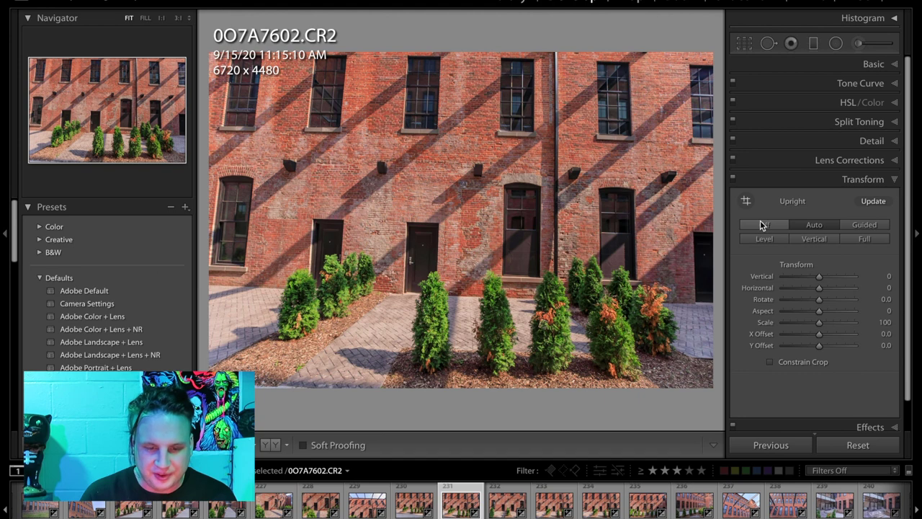
{"action": "key", "text": "Right"}
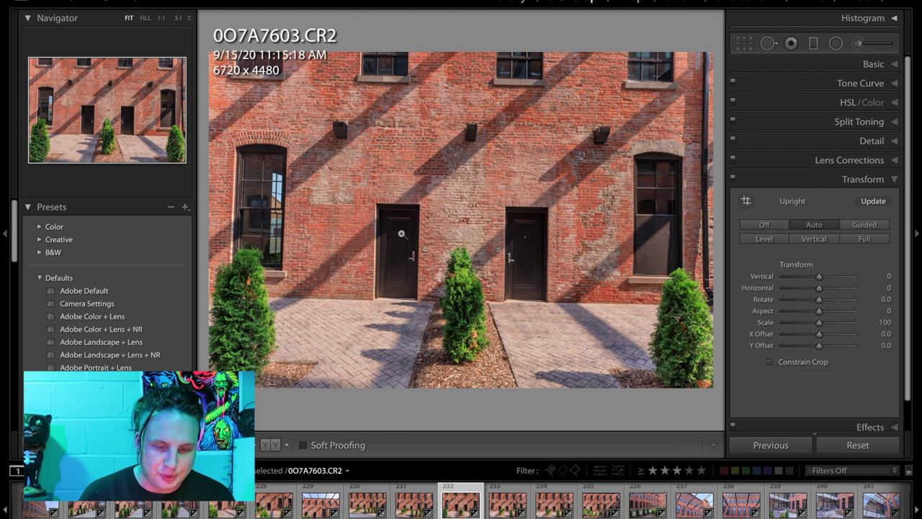
{"action": "key", "text": "Right"}
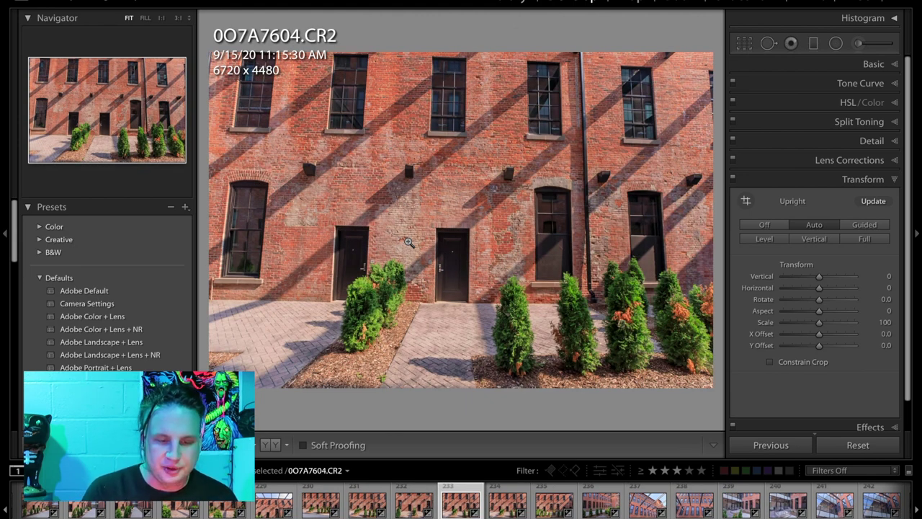
{"action": "key", "text": "3"}
{"action": "key", "text": "Right"}
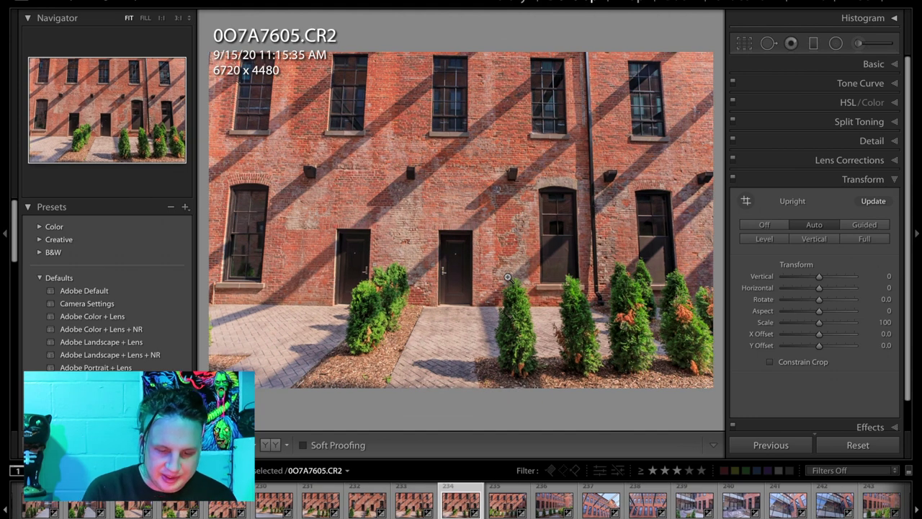
{"action": "key", "text": "3"}
{"action": "key", "text": "Left"}
{"action": "key", "text": "0"}
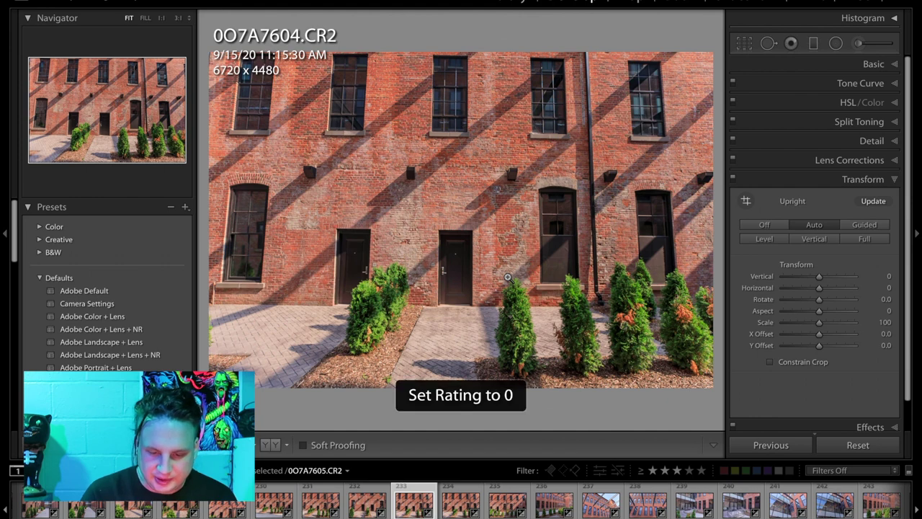
{"action": "key", "text": "Right"}
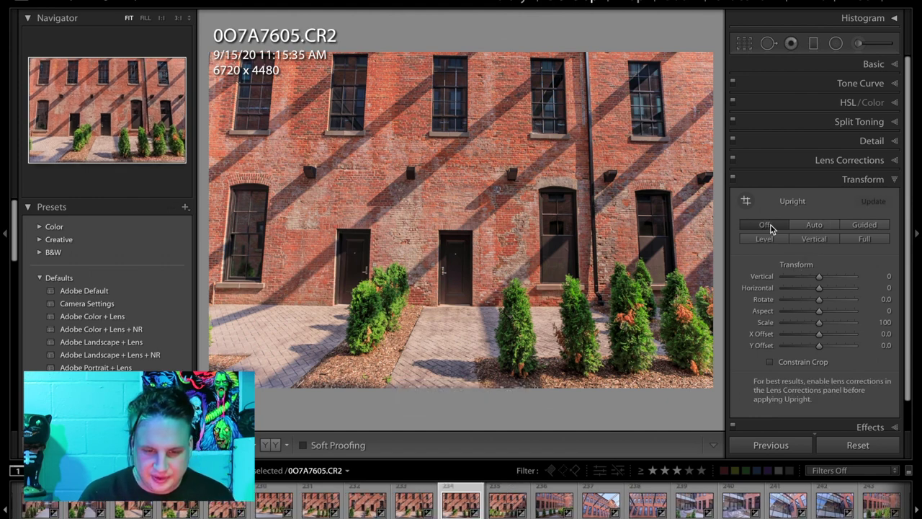
Set Upright to Off on 0O7A7605, then give the mill wing shot 0O7A7607 three stars
{"action": "left_click", "coordinate": [769, 227]}
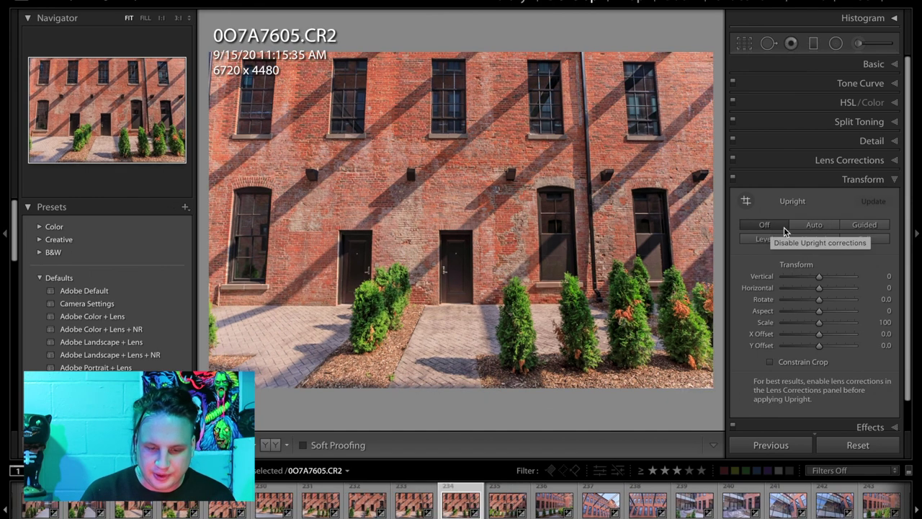
{"action": "key", "text": "Right"}
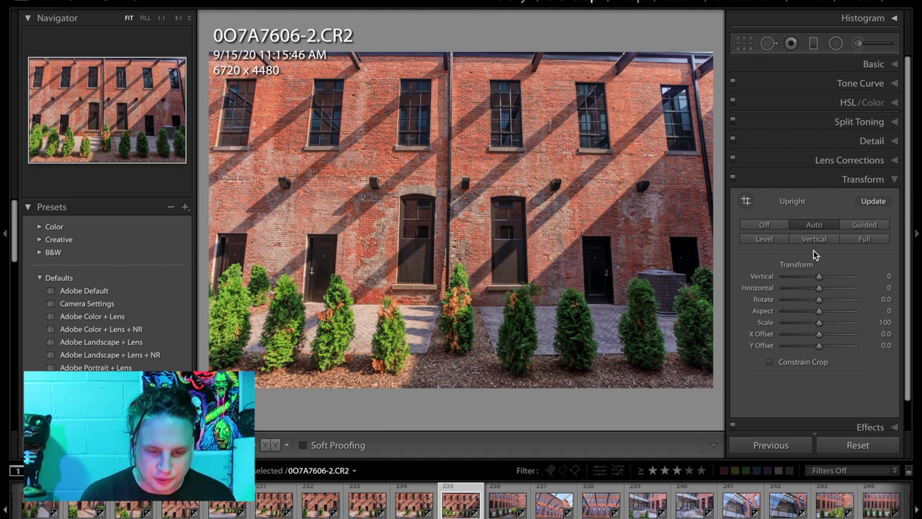
{"action": "key", "text": "Right"}
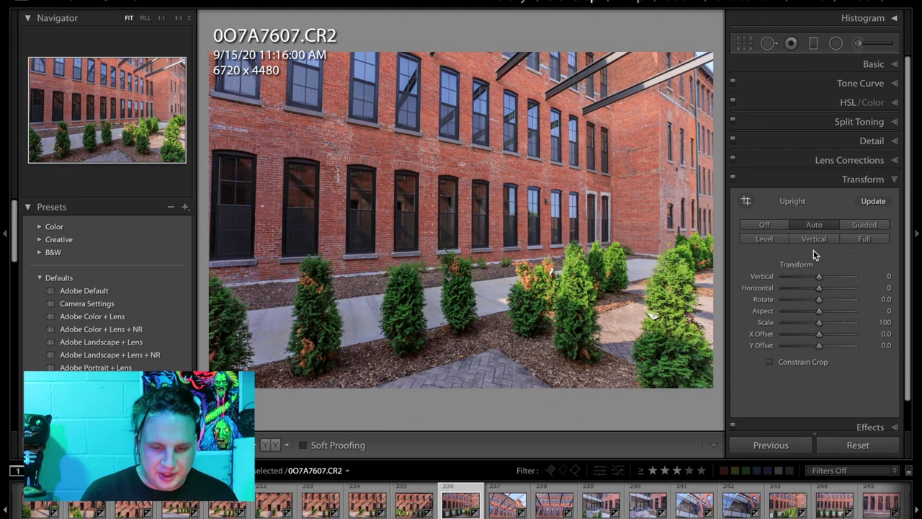
{"action": "key", "text": "3"}
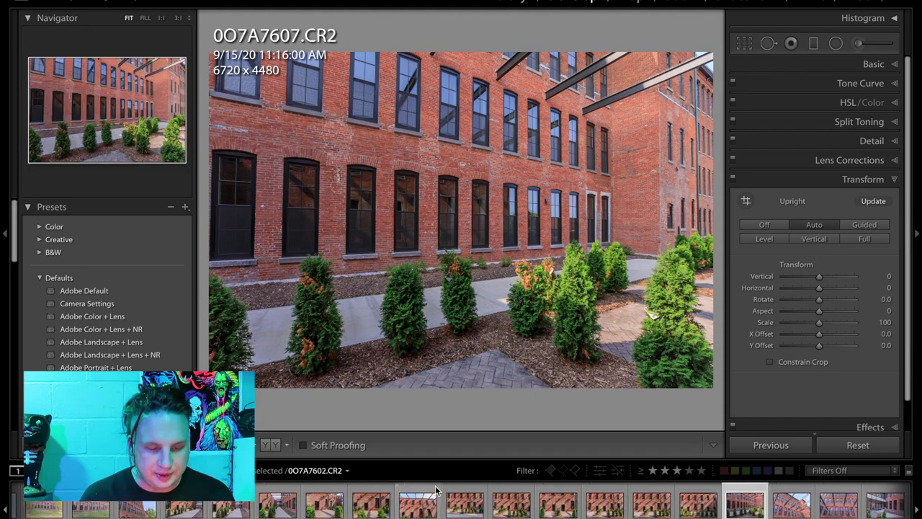
{"action": "scroll", "coordinate": [288, 501], "scroll_direction": "up", "scroll_amount": 4}
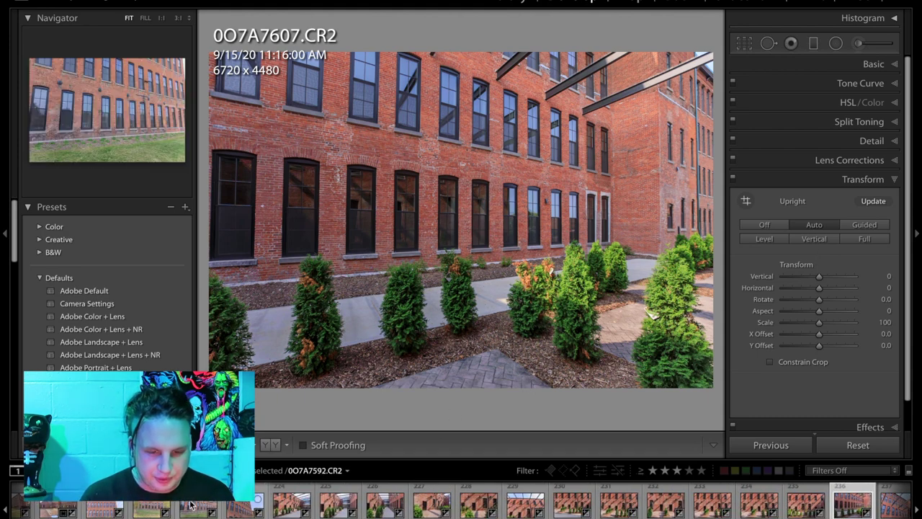
Compare 0O7A7607 with the front view 0O7A7592 via the filmstrip, then open tower photo 0O7A7608
{"action": "left_click", "coordinate": [191, 505]}
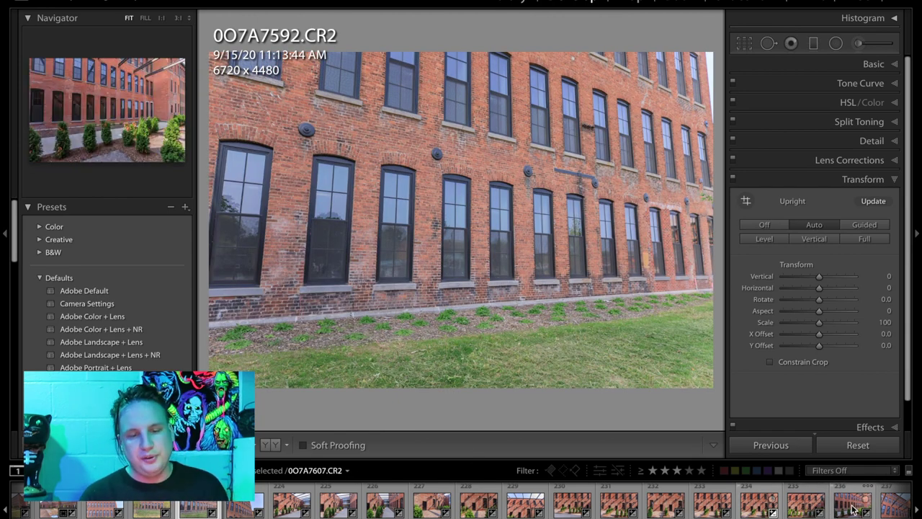
{"action": "left_click", "coordinate": [852, 504]}
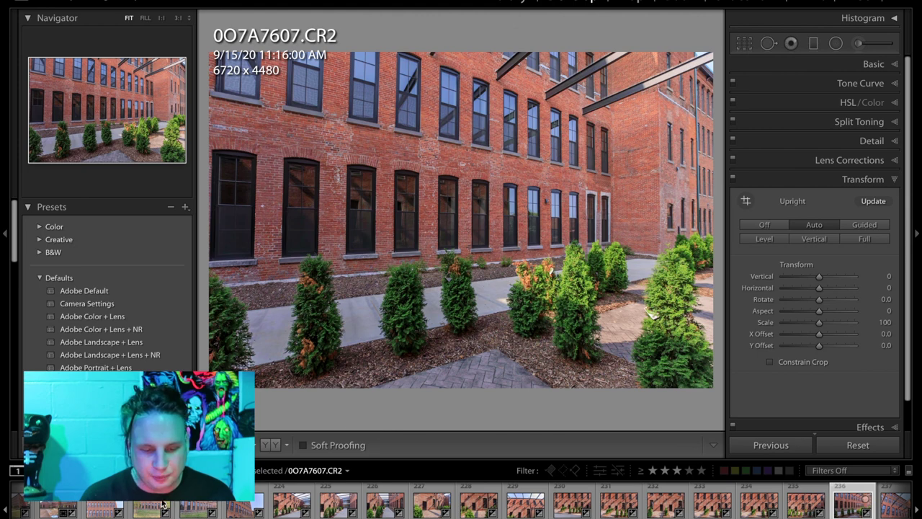
{"action": "left_click", "coordinate": [805, 500]}
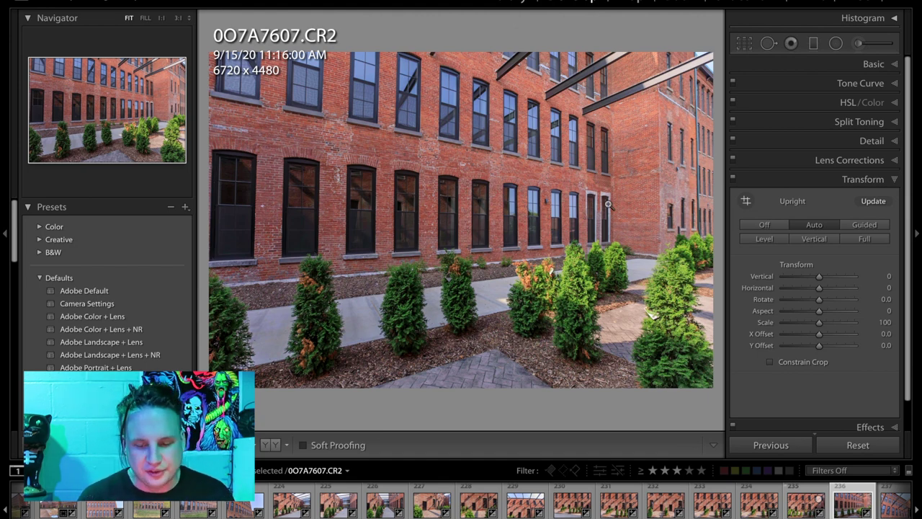
{"action": "scroll", "coordinate": [824, 511], "scroll_direction": "down", "scroll_amount": 3}
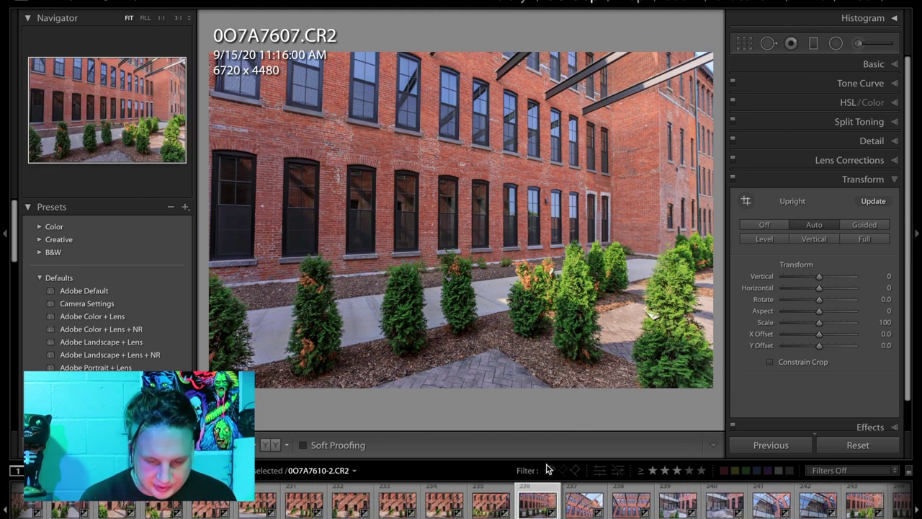
{"action": "left_click", "coordinate": [574, 502]}
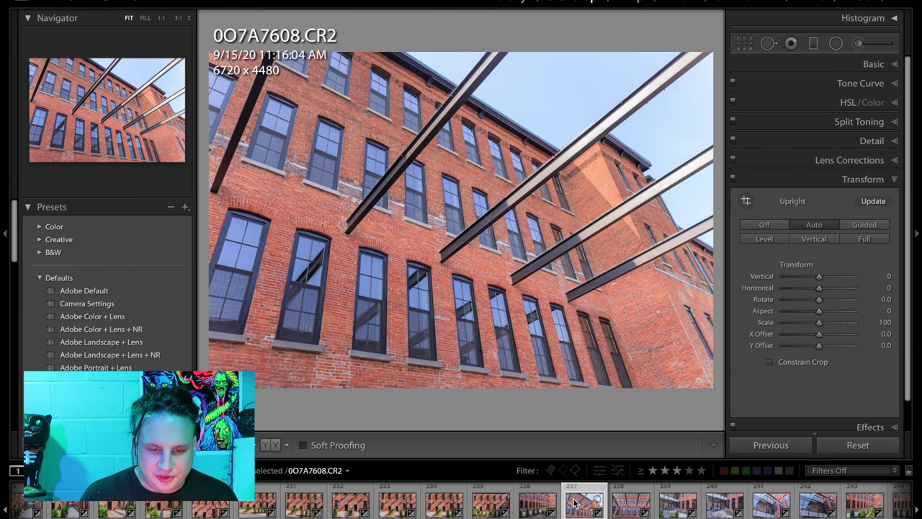
Rate the tower view 0O7A7608 three stars, checking it against 0O7A7609
{"action": "key", "text": "3"}
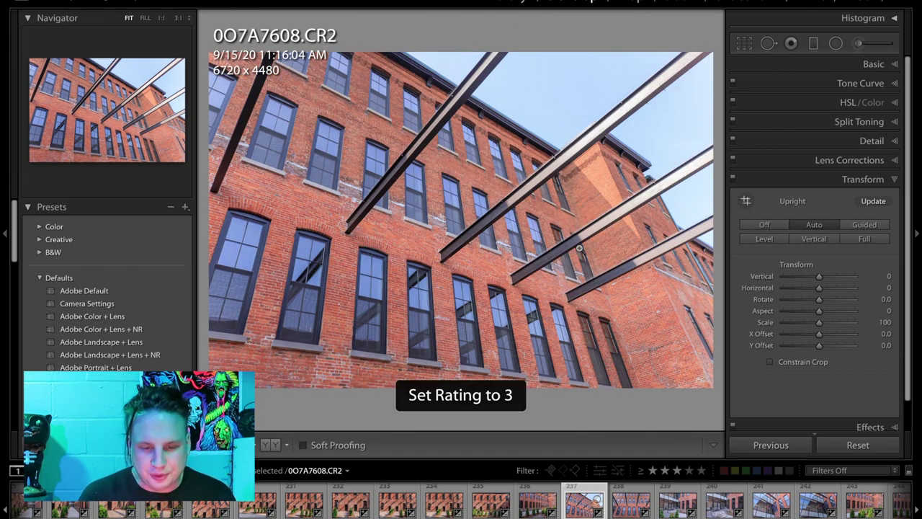
{"action": "left_click", "coordinate": [626, 500]}
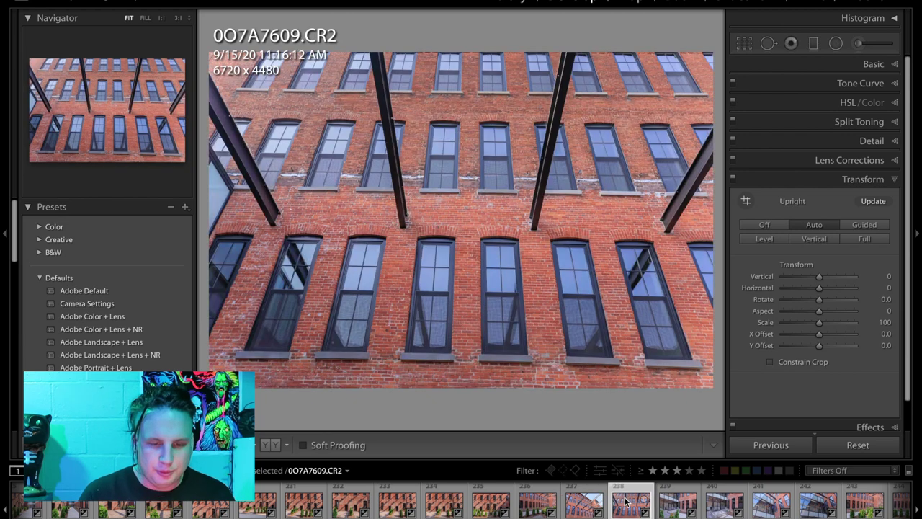
{"action": "left_click", "coordinate": [581, 508]}
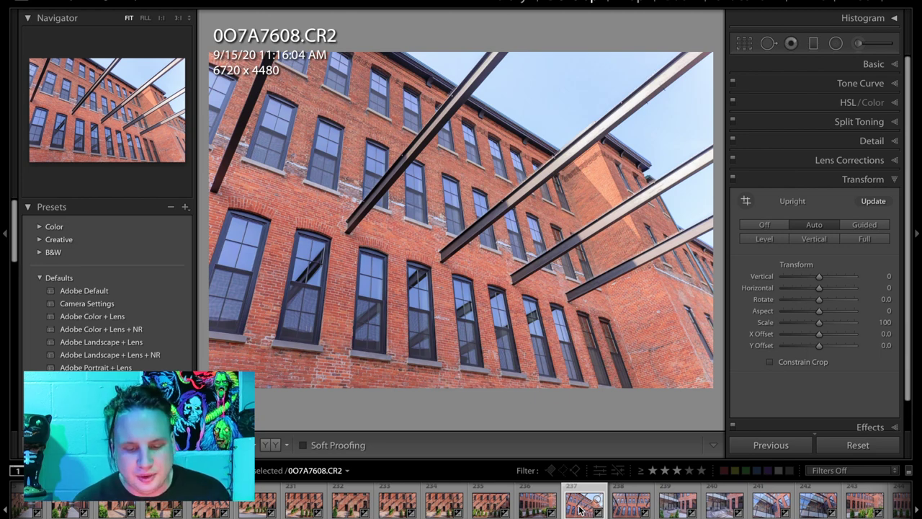
{"action": "left_click", "coordinate": [630, 504]}
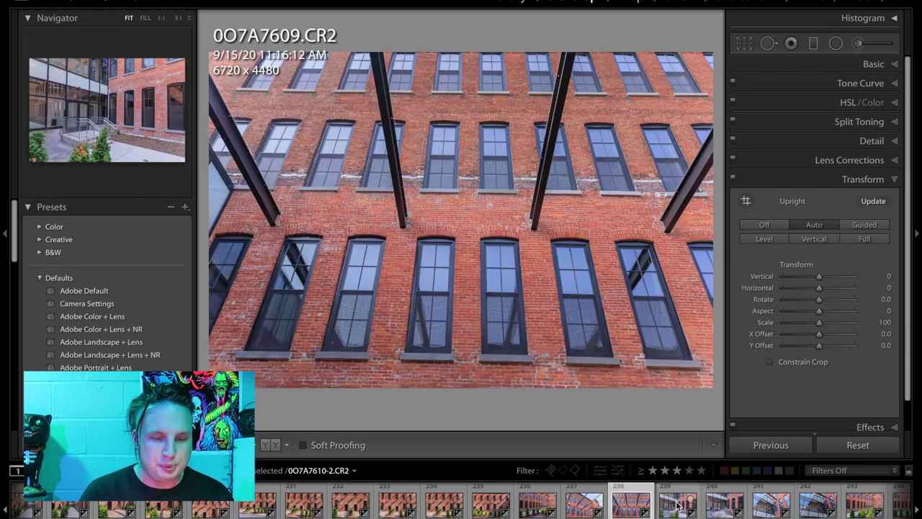
Give the entrance stairs shot 0O7A7610-2 three stars and continue to 0O7A7612
{"action": "left_click", "coordinate": [677, 506]}
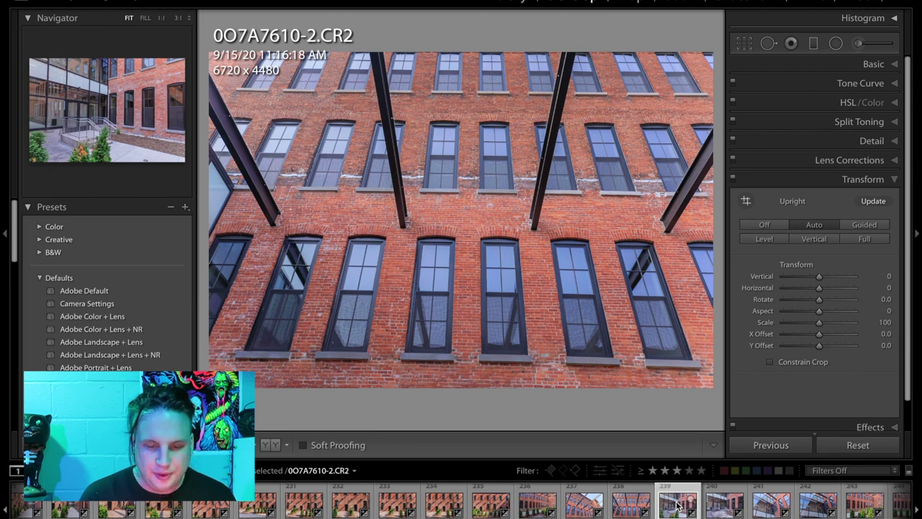
{"action": "key", "text": "3"}
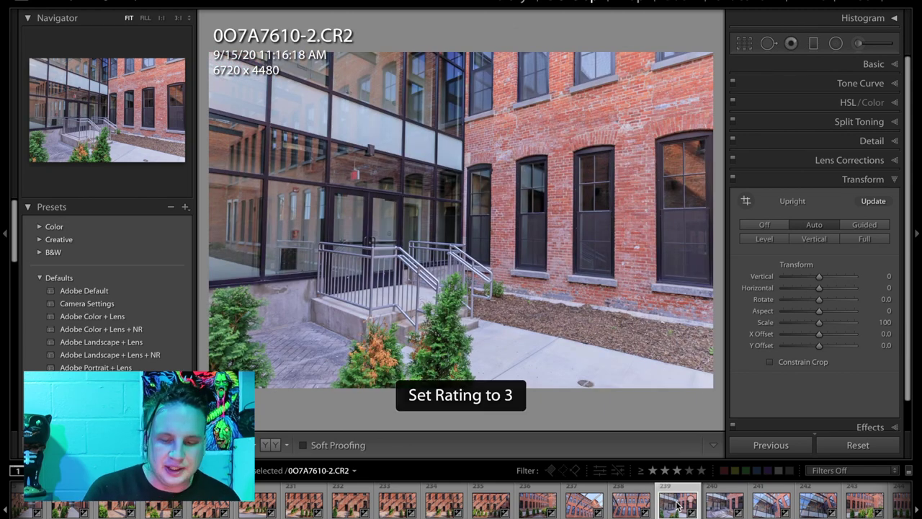
{"action": "left_click", "coordinate": [711, 506]}
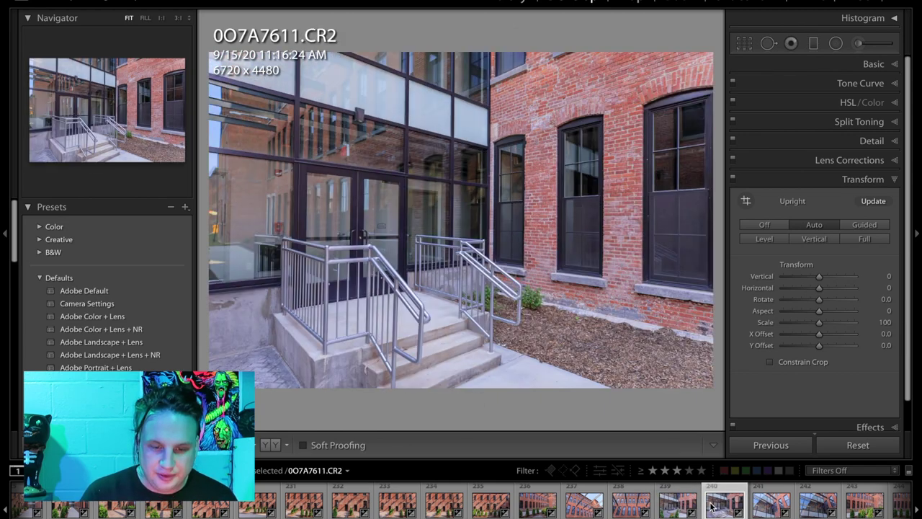
{"action": "key", "text": "Left"}
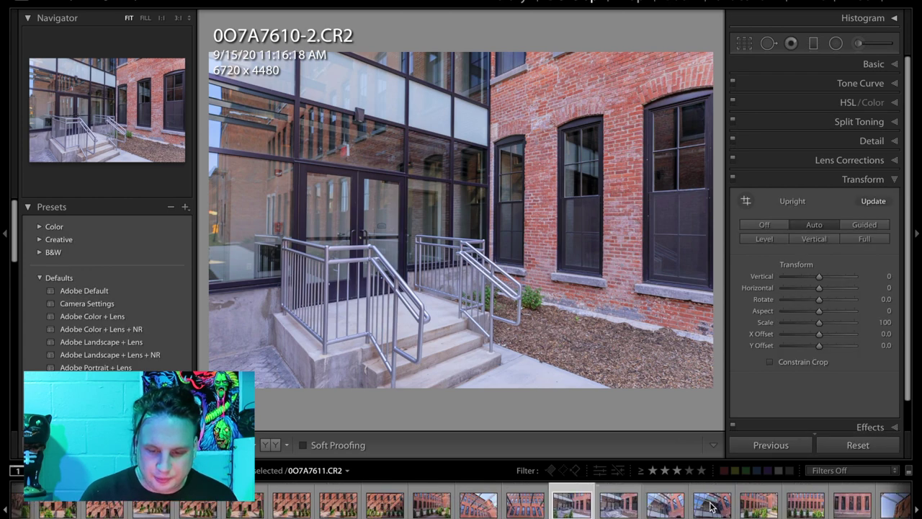
{"action": "key", "text": "Right"}
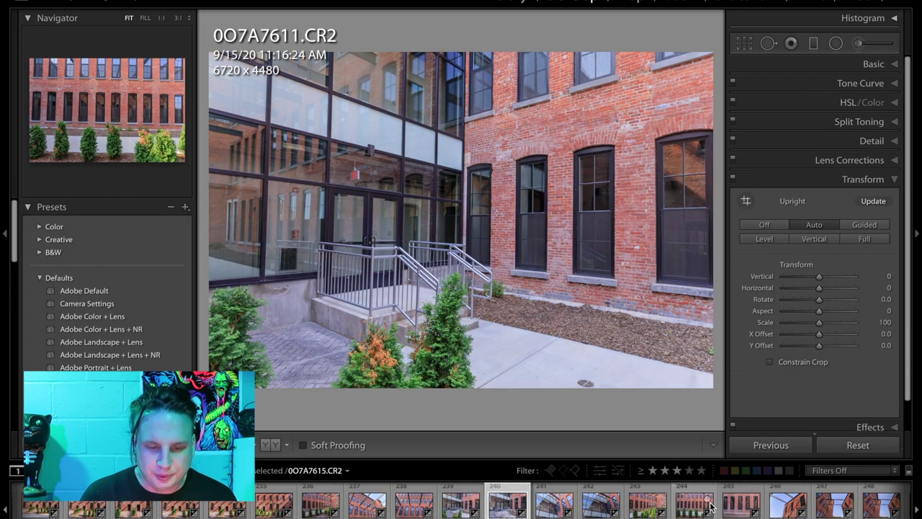
{"action": "key", "text": "Right"}
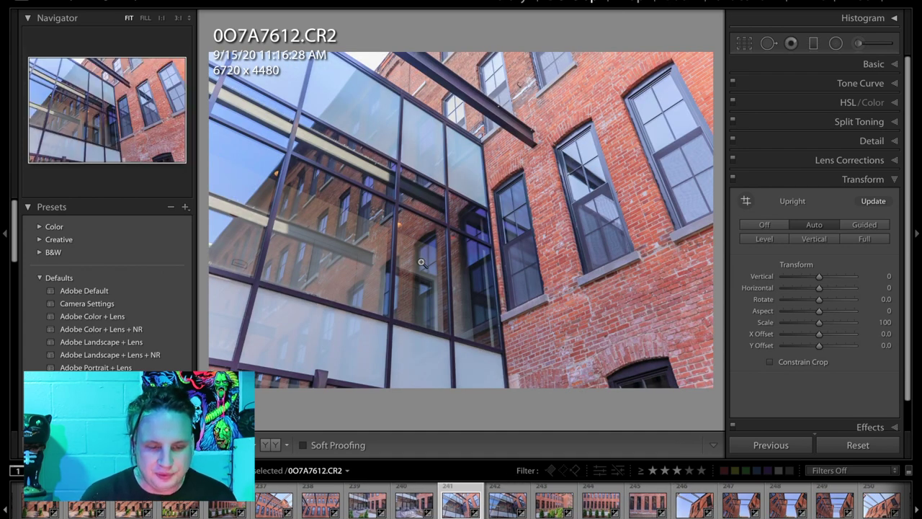
Rate the glass-facade reflection 0O7A7613 three stars and move on to 0O7A7614-2
{"action": "key", "text": "Right"}
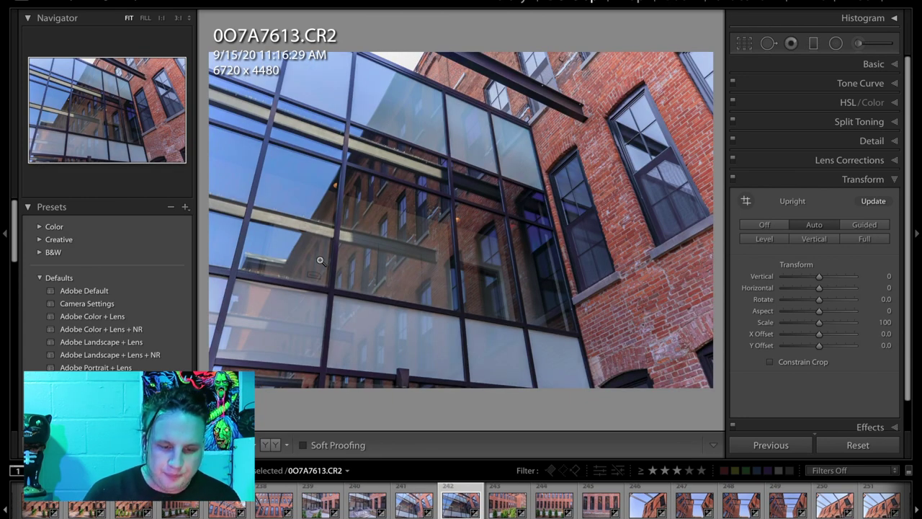
{"action": "key", "text": "3"}
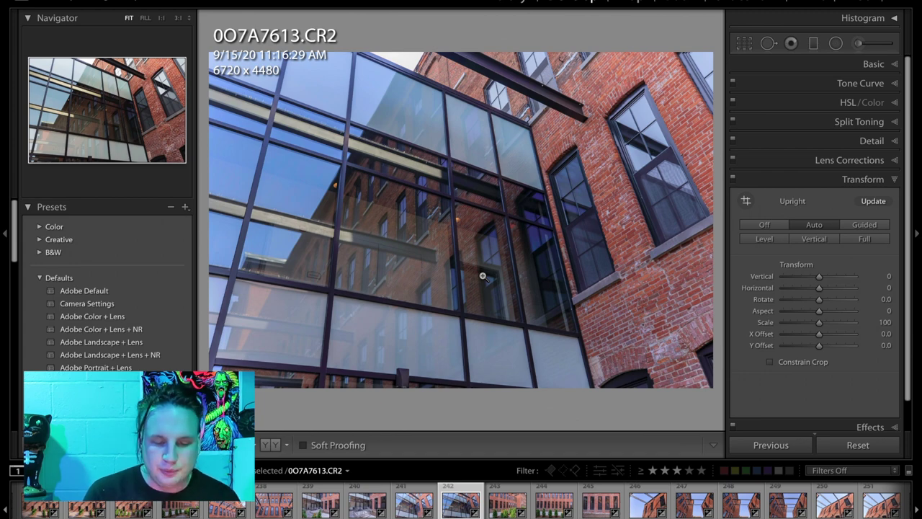
{"action": "key", "text": "Right"}
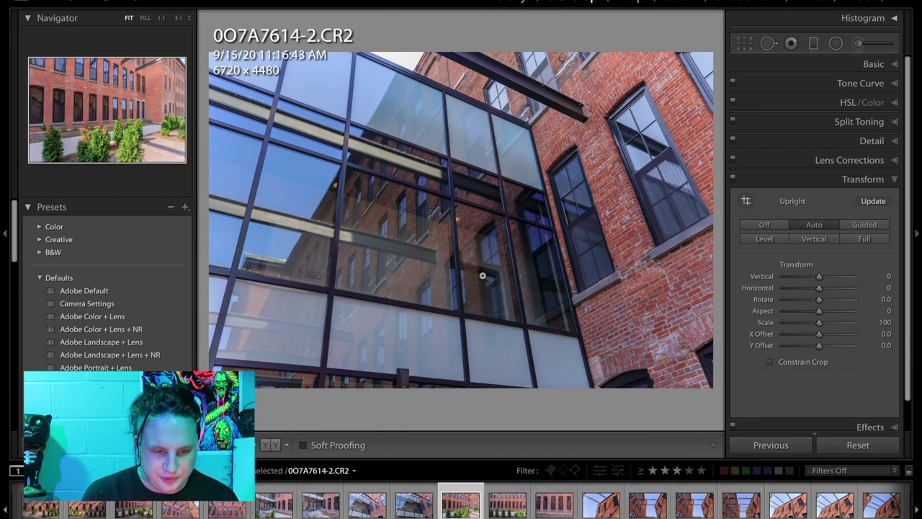
Step through the courtyard shots past 0O7A7618 and give the steel-beam view 0O7A7620 three stars
{"action": "key", "text": "Right"}
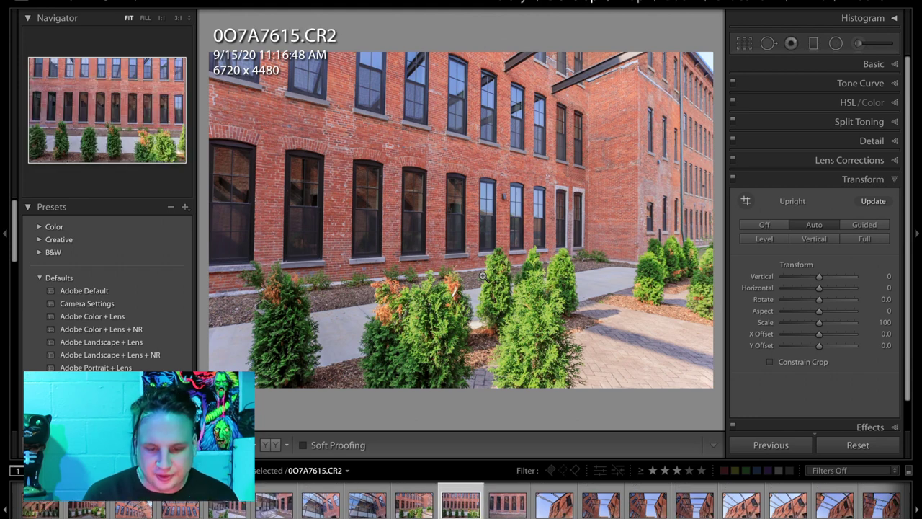
{"action": "key", "text": "Right"}
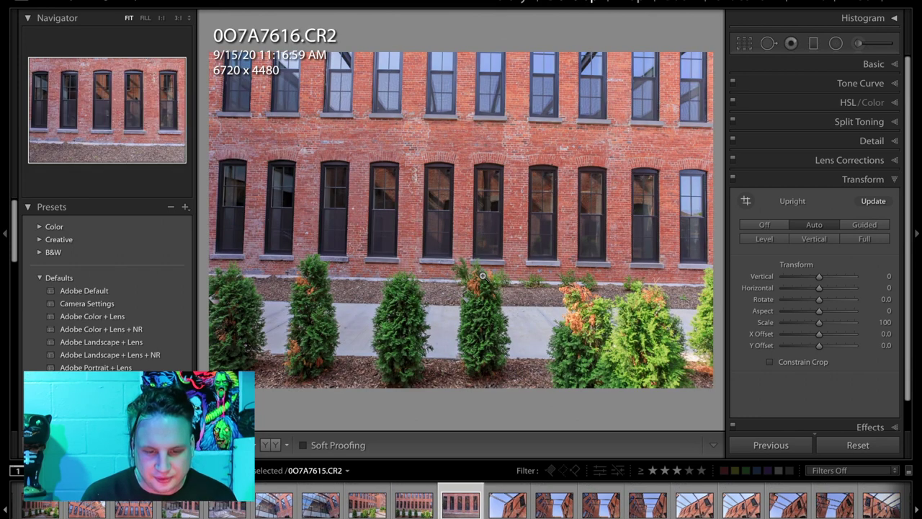
{"action": "key", "text": "Right"}
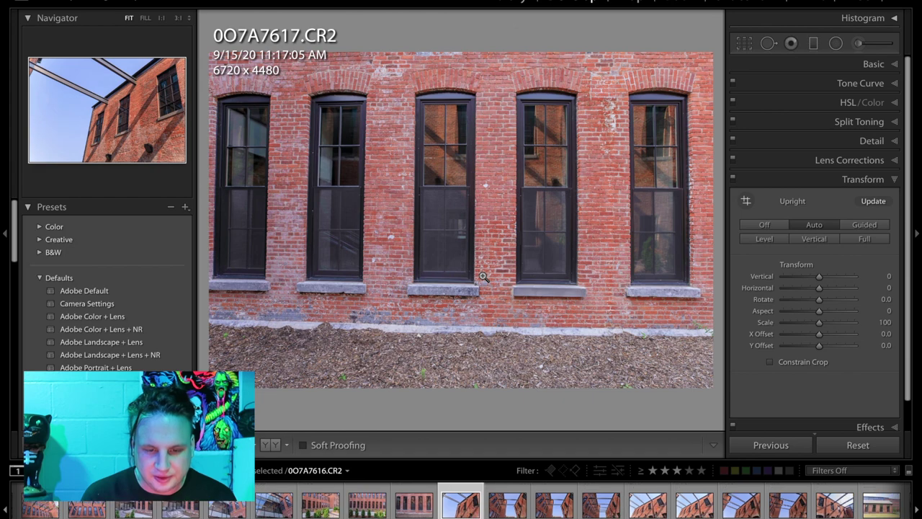
{"action": "key", "text": "Right"}
{"action": "key", "text": "Right"}
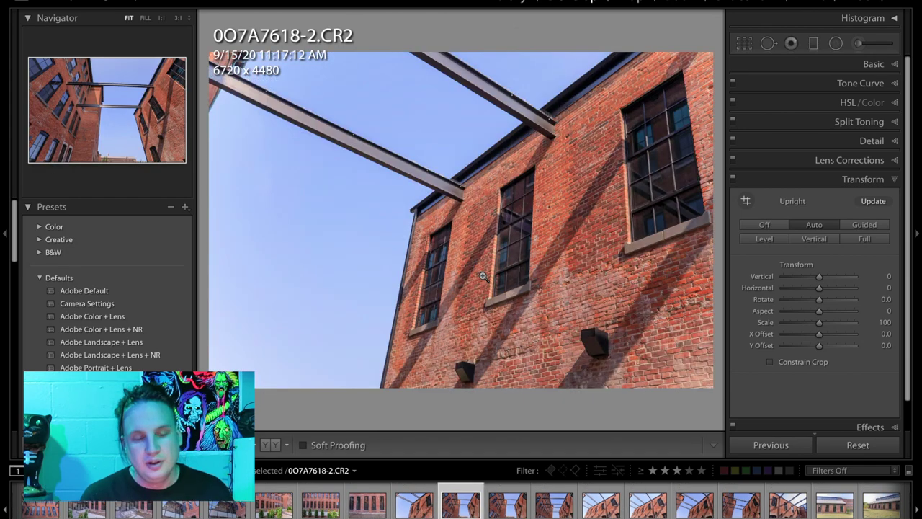
{"action": "key", "text": "Left"}
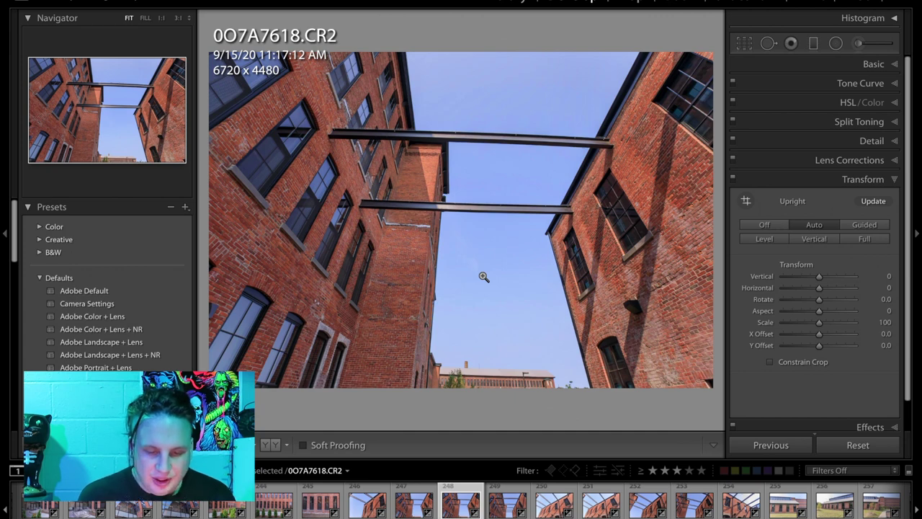
{"action": "key", "text": "Right"}
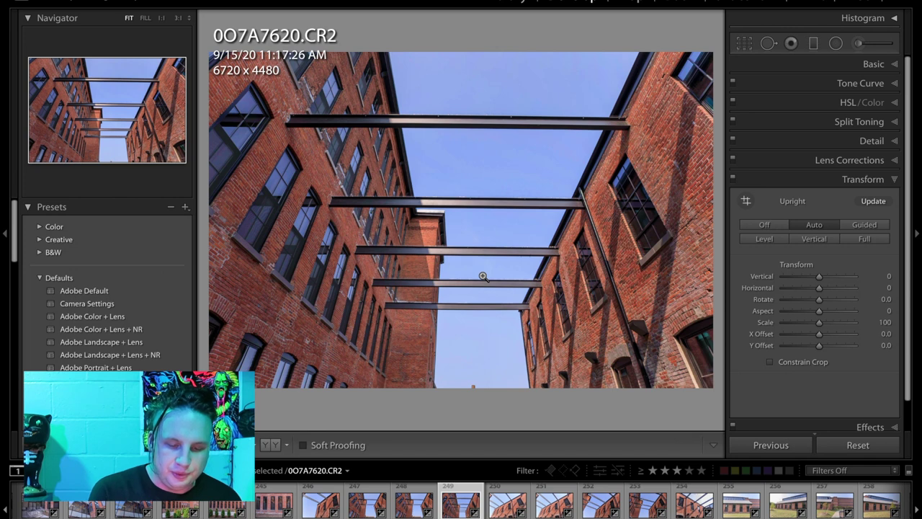
{"action": "key", "text": "3"}
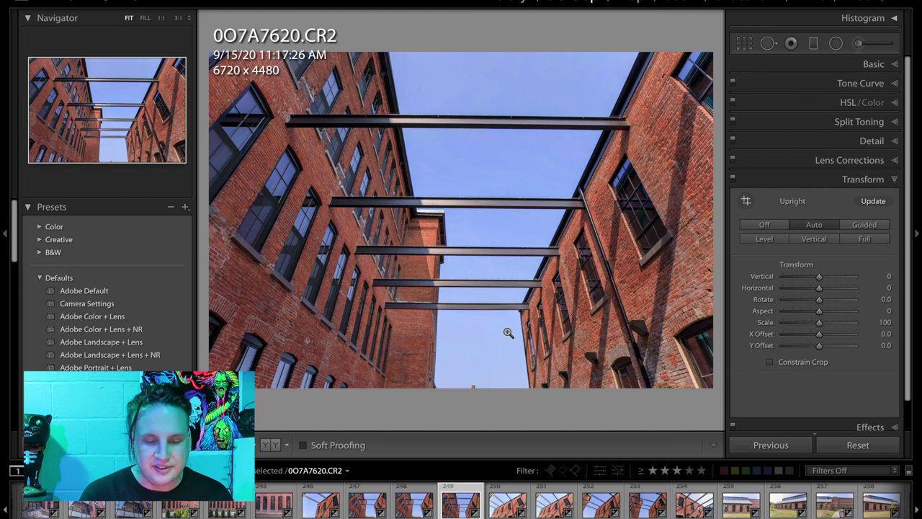
Preview the current photo with Upright Off, then step forward five photos
{"action": "left_click", "coordinate": [811, 224]}
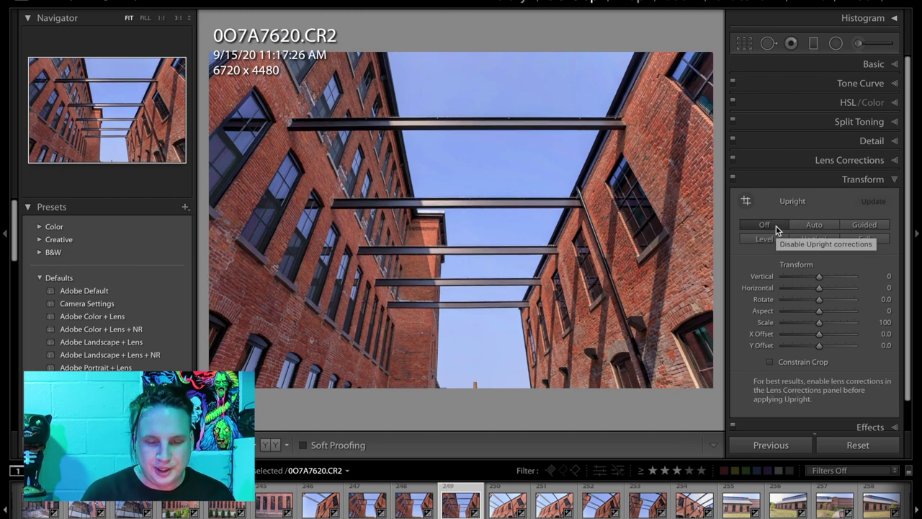
{"action": "key", "text": "Right"}
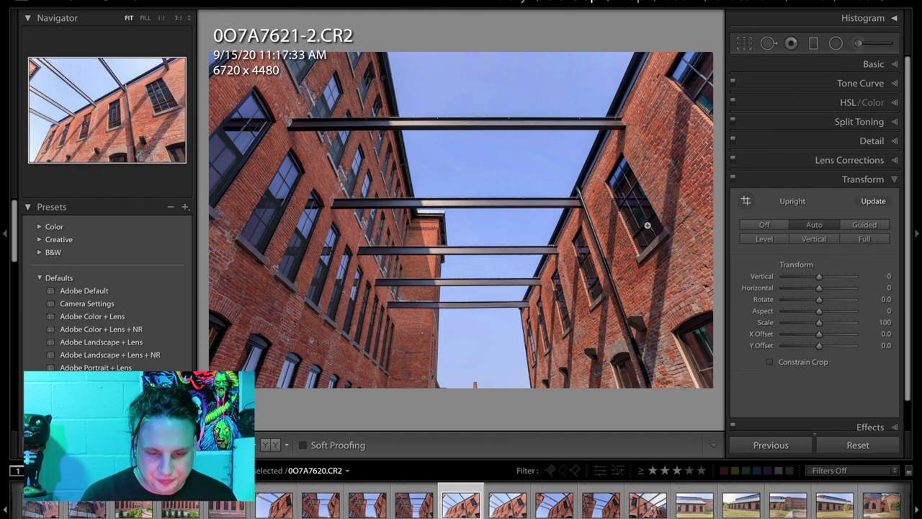
{"action": "key", "text": "Right"}
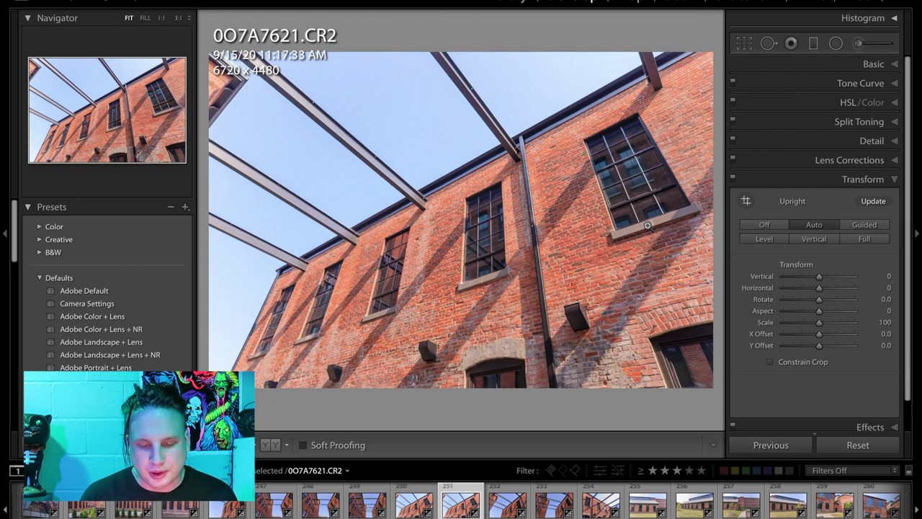
{"action": "key", "text": "Right"}
{"action": "key", "text": "Right"}
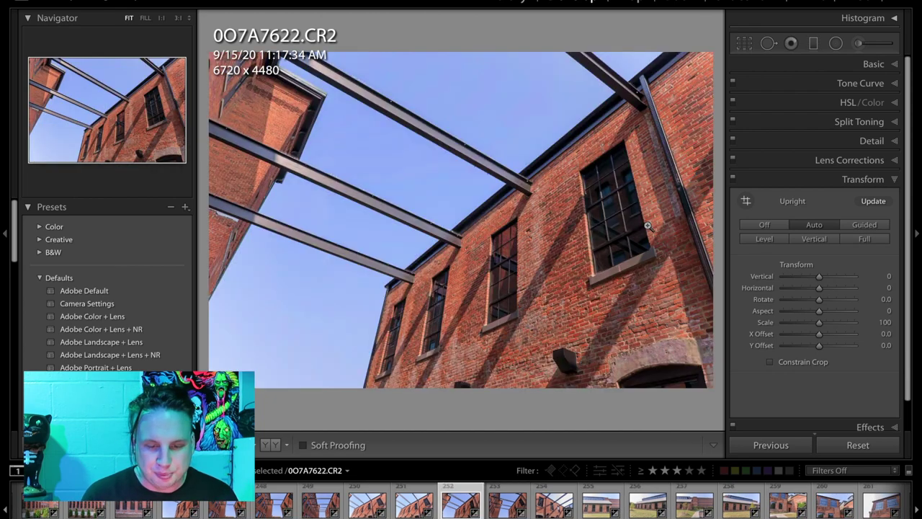
{"action": "key", "text": "Right"}
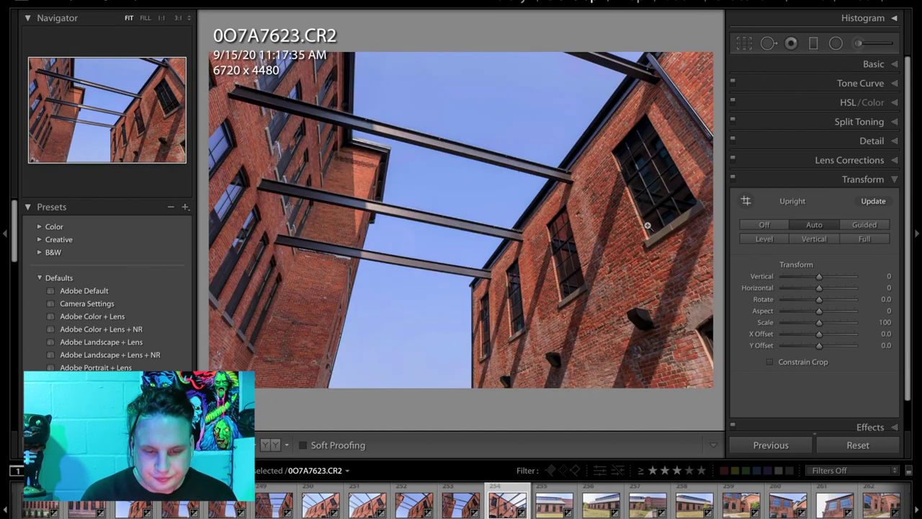
{"action": "key", "text": "Right"}
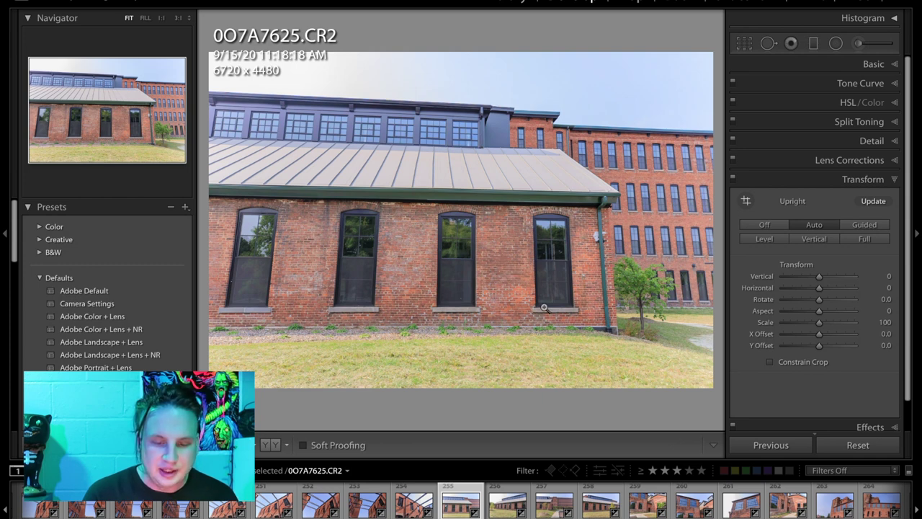
Rate 0O7A7628 three stars, compare it with Upright Off, and advance to 0O7A7630
{"action": "left_click", "coordinate": [531, 487]}
{"action": "key", "text": "Right"}
{"action": "key", "text": "Right"}
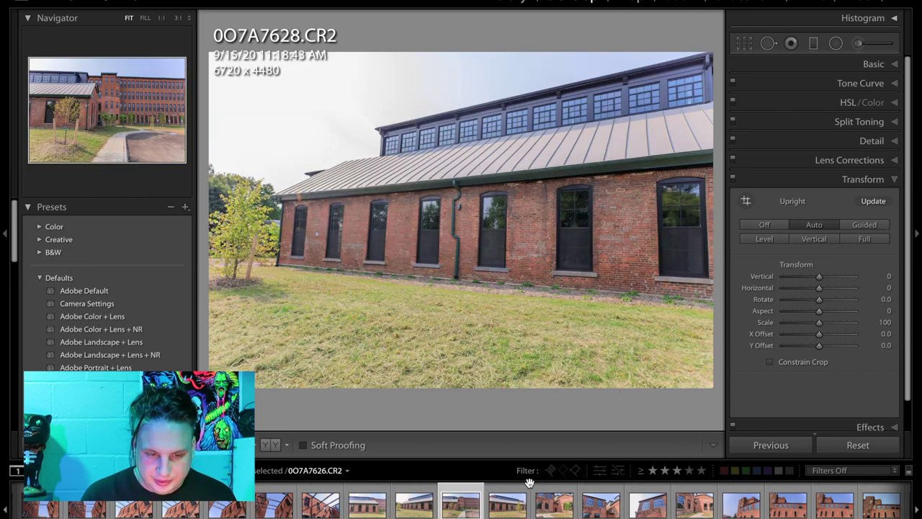
{"action": "key", "text": "Right"}
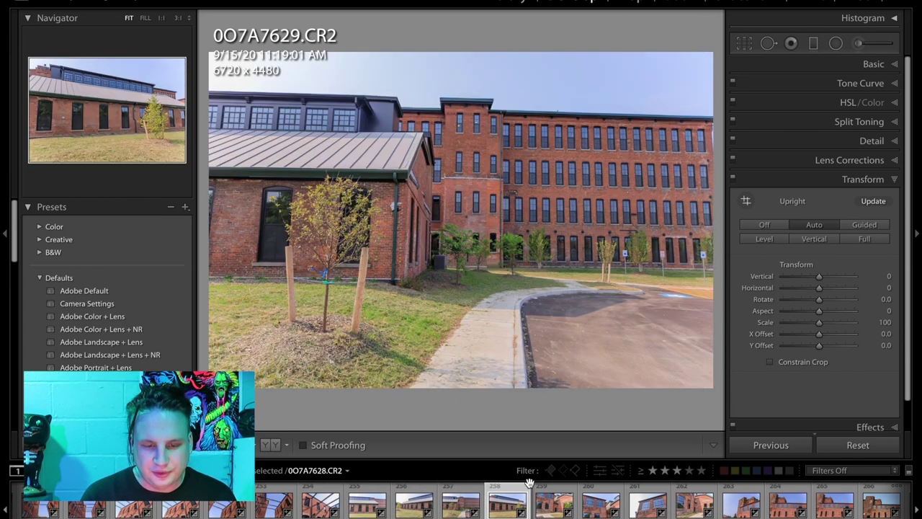
{"action": "key", "text": "Left"}
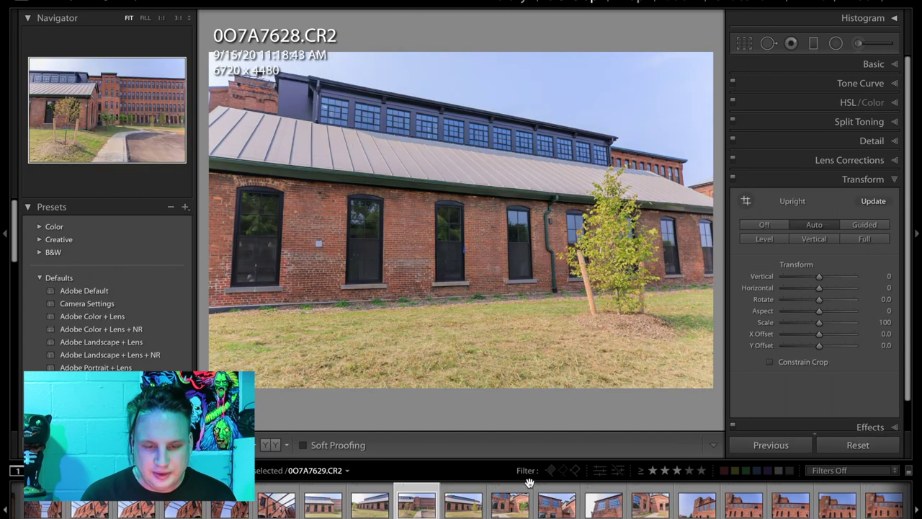
{"action": "key", "text": "3"}
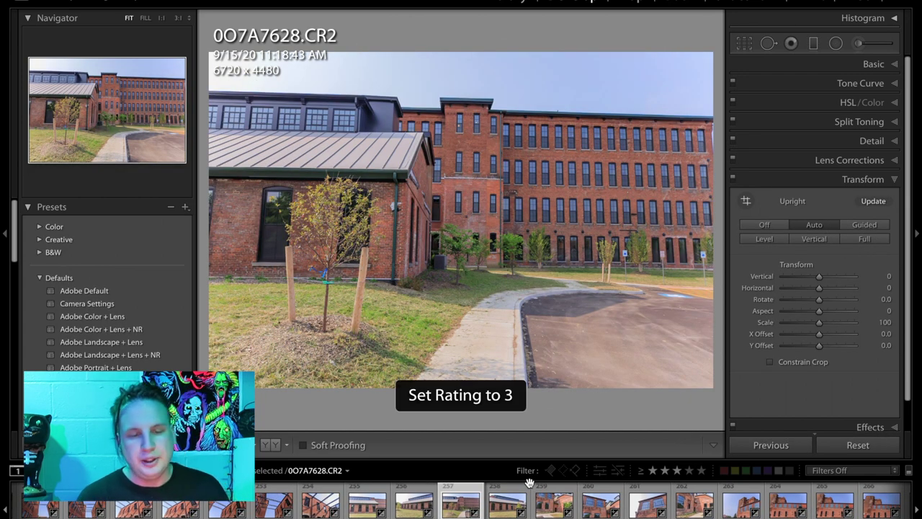
{"action": "left_click", "coordinate": [778, 226]}
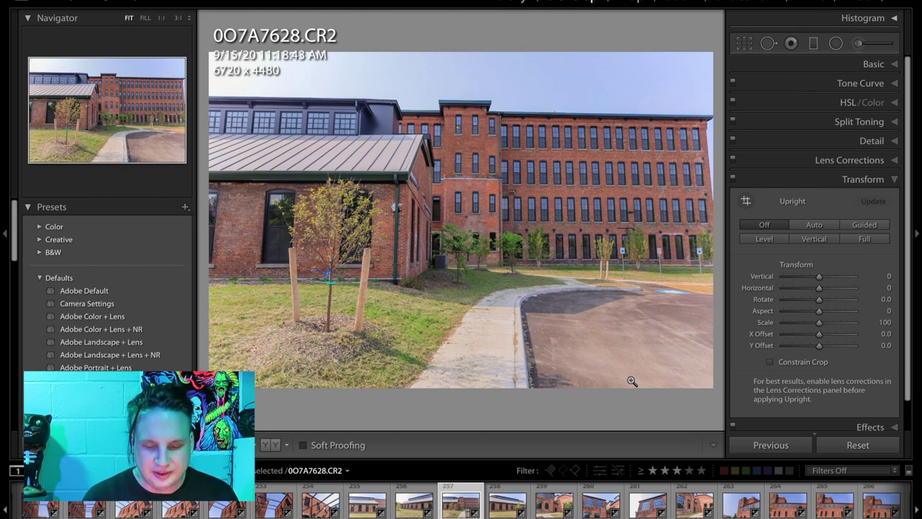
{"action": "key", "text": "Right"}
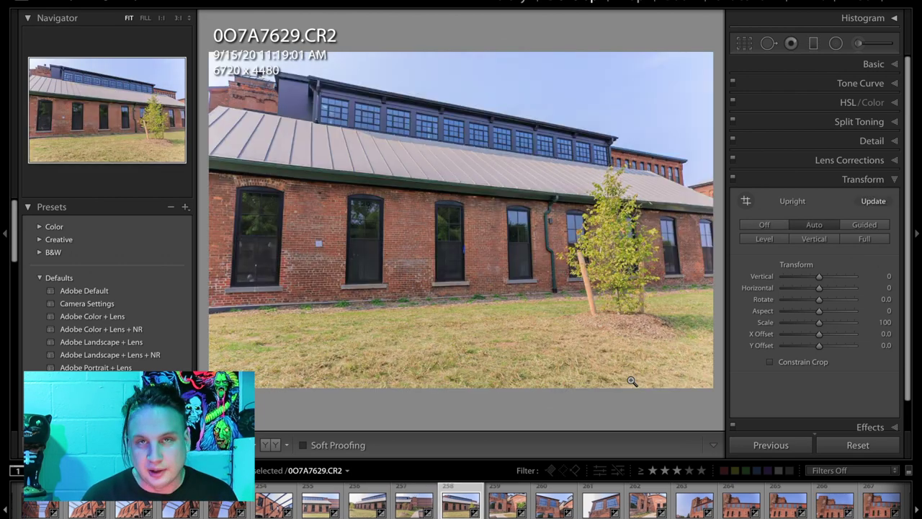
{"action": "key", "text": "Right"}
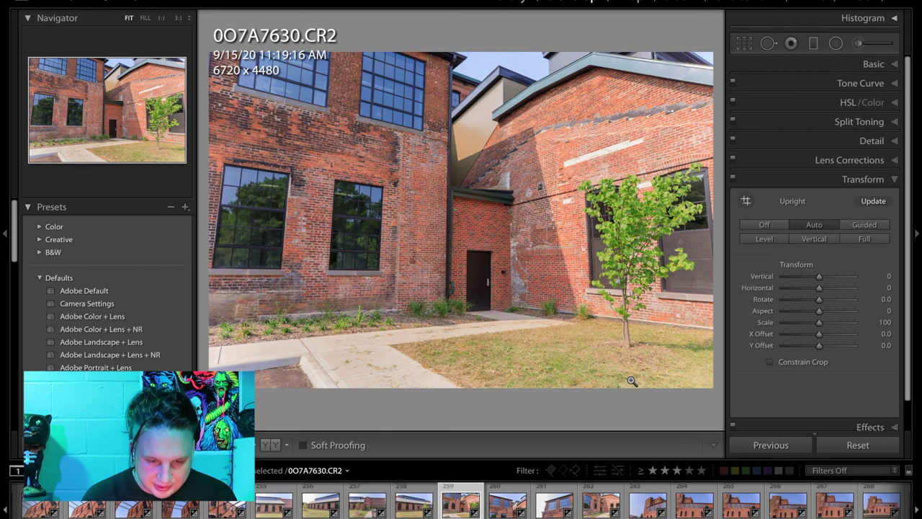
Give the large-windowed wall shot 0O7A7631 three stars, then browse ahead to 0O7A7635-2
{"action": "key", "text": "Right"}
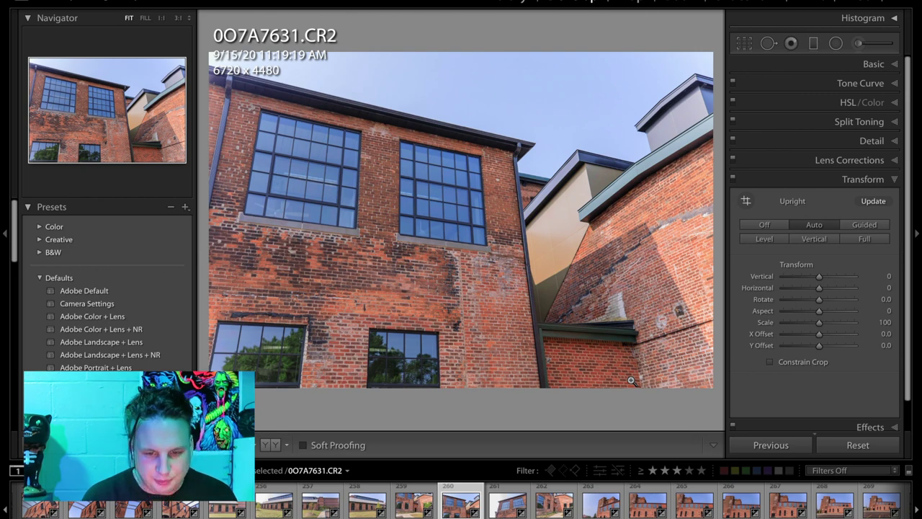
{"action": "key", "text": "3"}
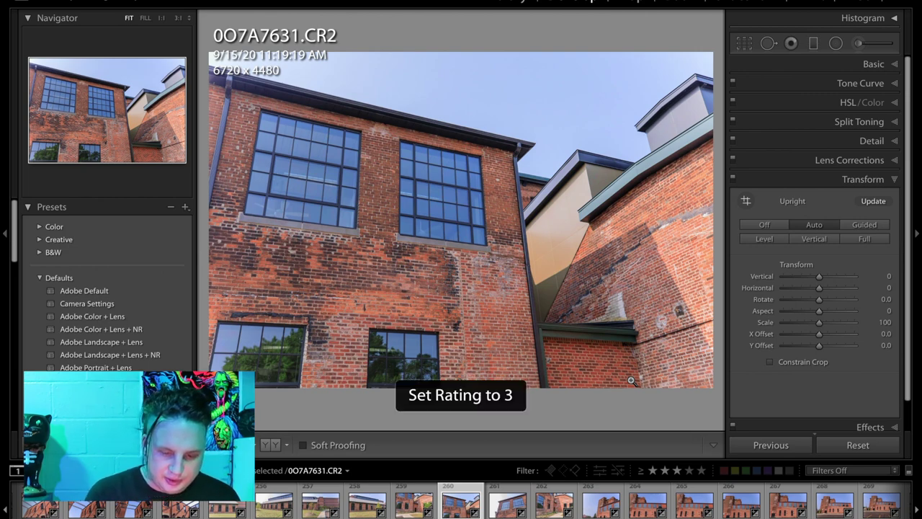
{"action": "key", "text": "Right"}
{"action": "key", "text": "Right"}
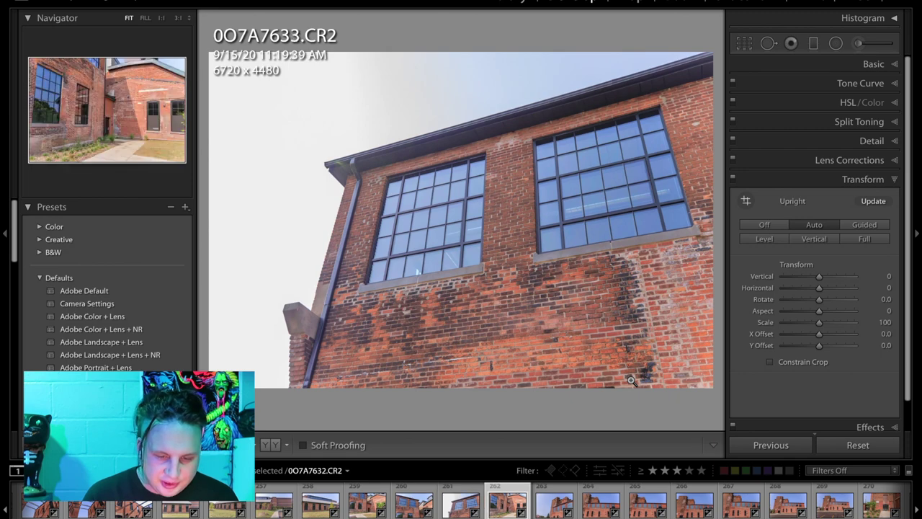
{"action": "key", "text": "Right"}
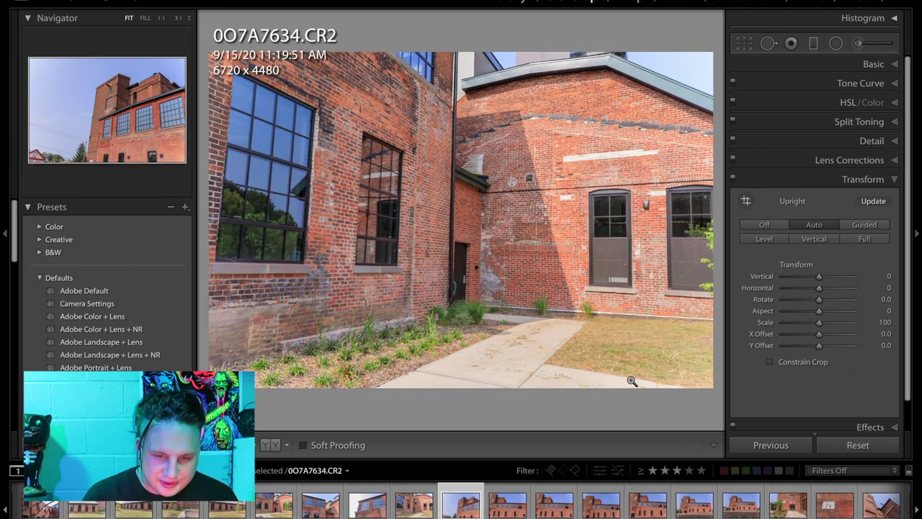
{"action": "key", "text": "Right"}
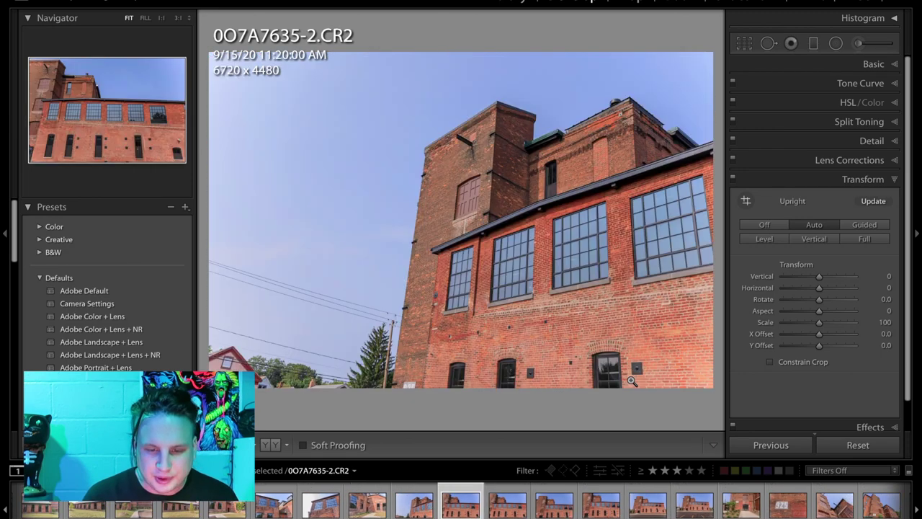
{"action": "key", "text": "Left"}
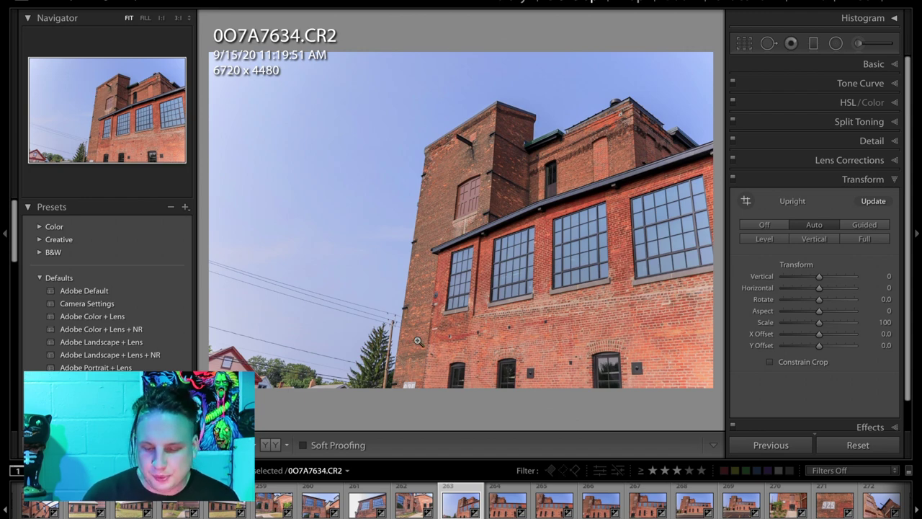
{"action": "key", "text": "Right"}
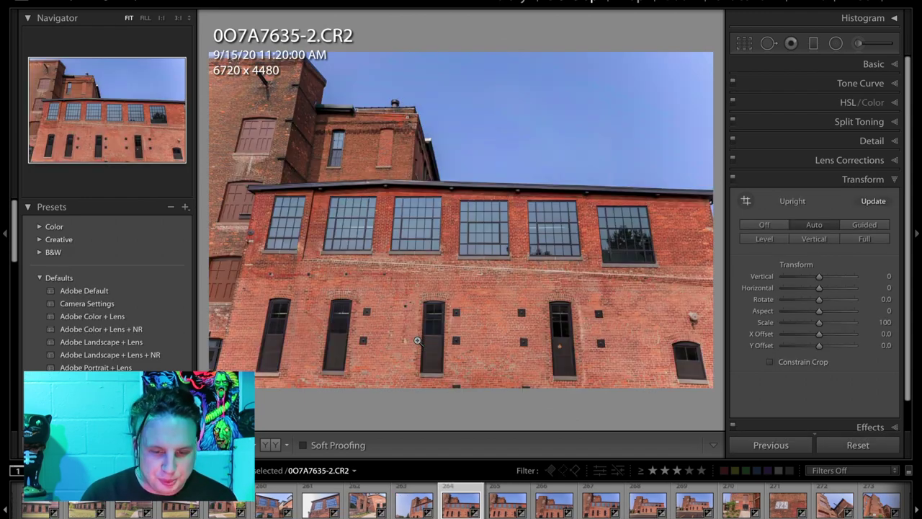
Rate 0O7A7635.CR2 three stars, then advance to 0O7A7638-2.CR2
{"action": "key", "text": "Right"}
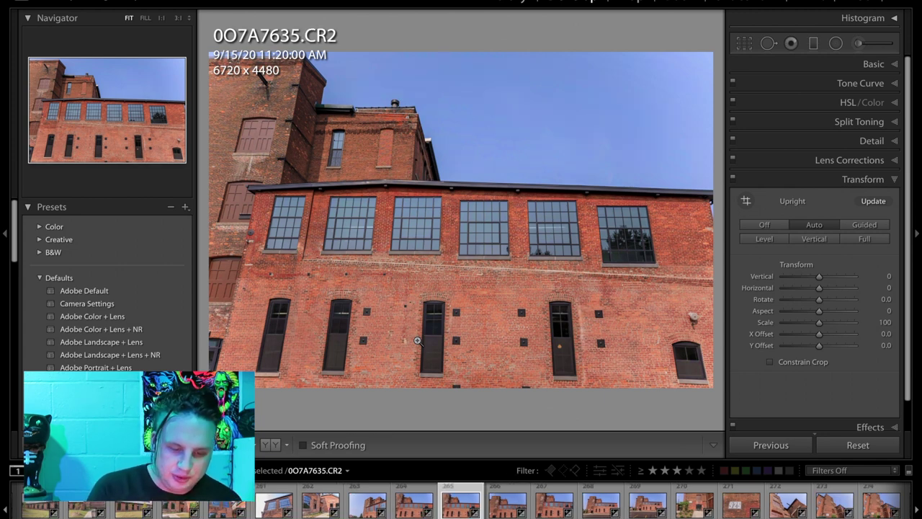
{"action": "key", "text": "3"}
{"action": "key", "text": "Right"}
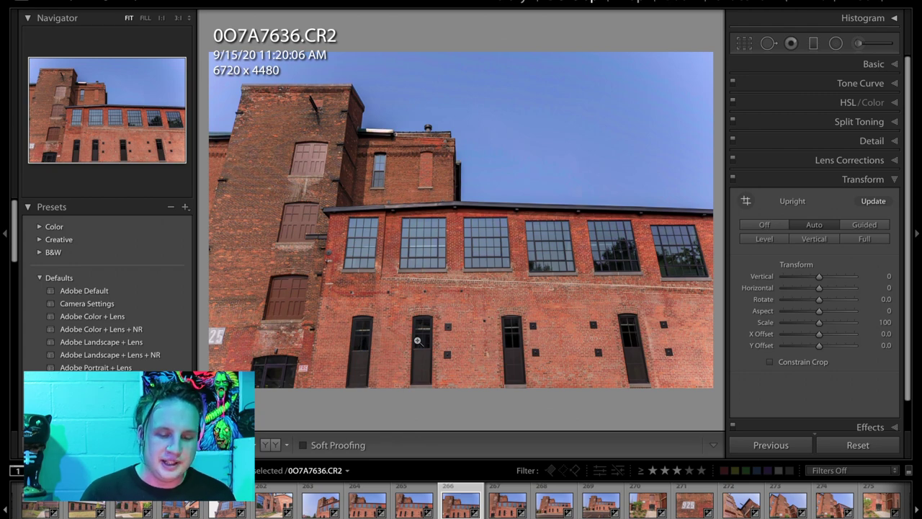
{"action": "key", "text": "Right"}
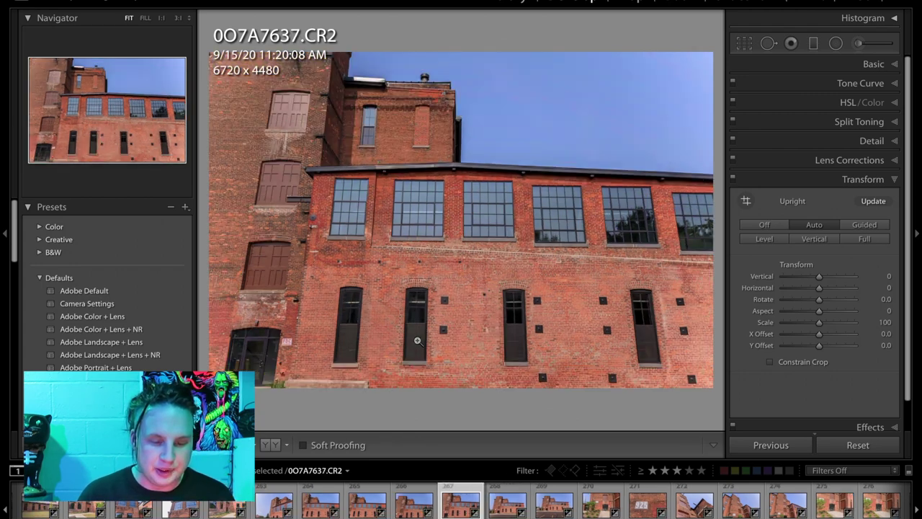
{"action": "key", "text": "Right"}
Browse past the courtyard, 925 sign and tower shots to the entrance view 0O7A7647.CR2
{"action": "key", "text": "Right"}
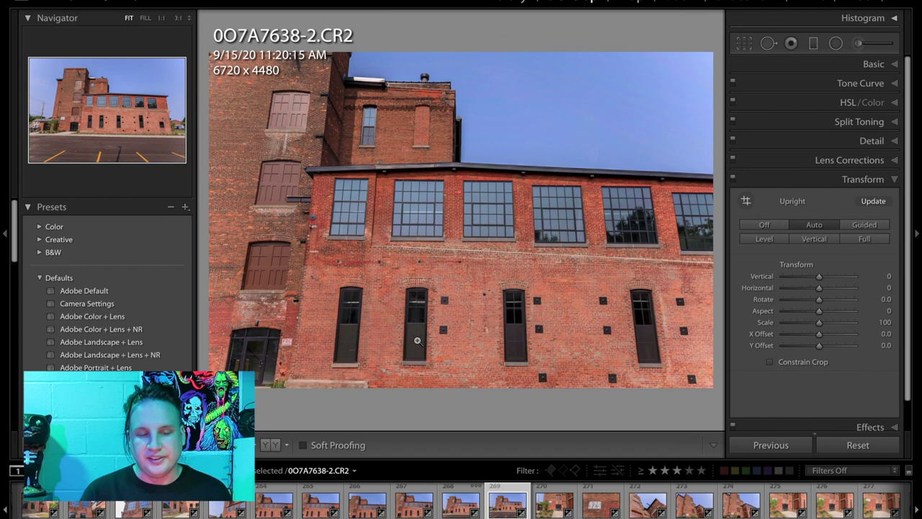
{"action": "key", "text": "Right"}
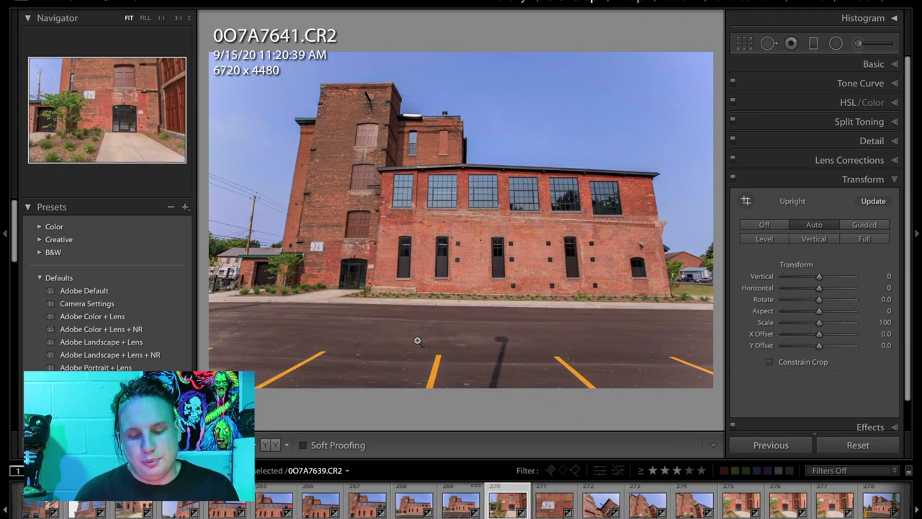
{"action": "key", "text": "Right"}
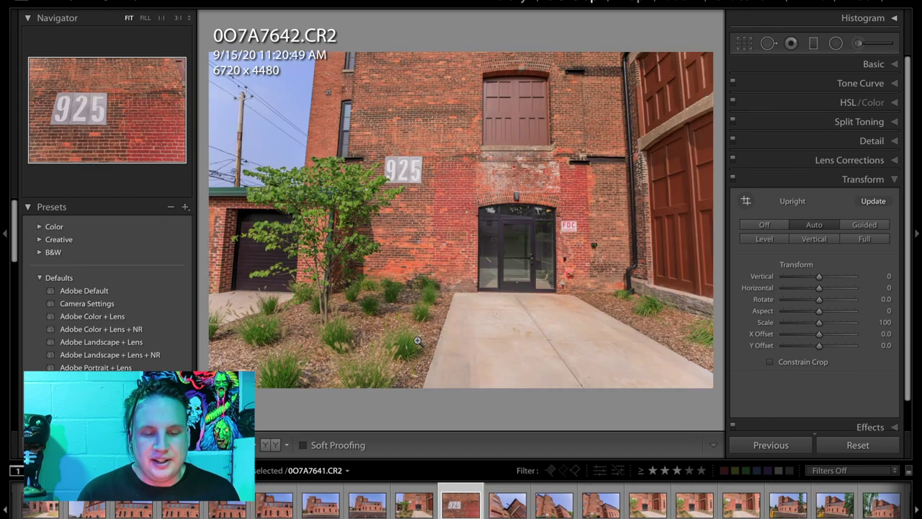
{"action": "key", "text": "Right"}
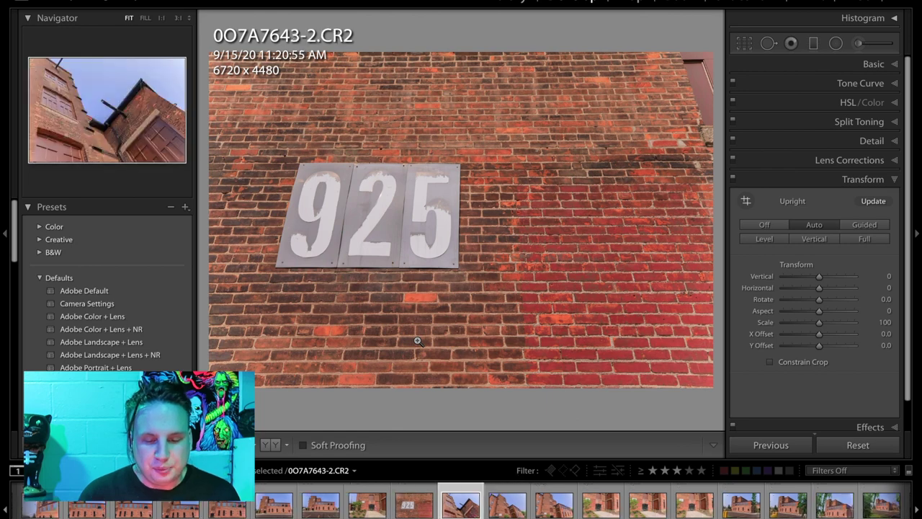
{"action": "key", "text": "Right"}
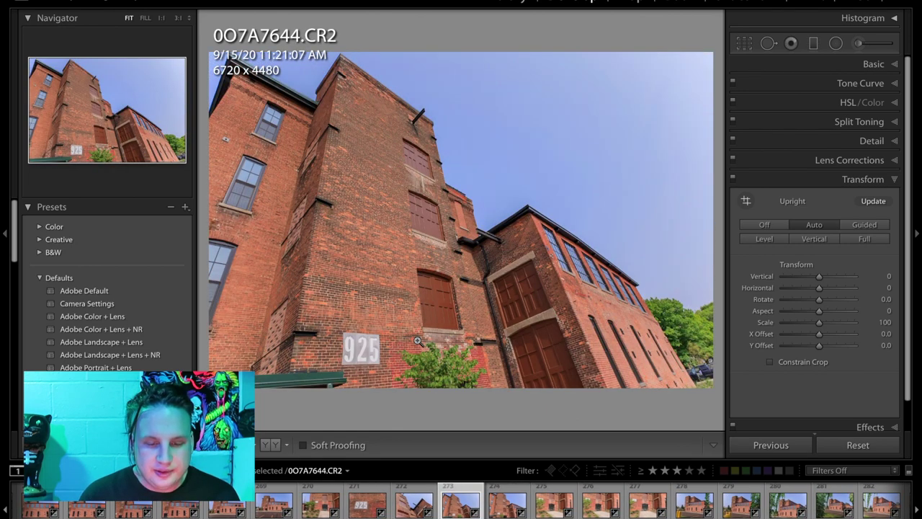
{"action": "key", "text": "Left"}
{"action": "key", "text": "Right"}
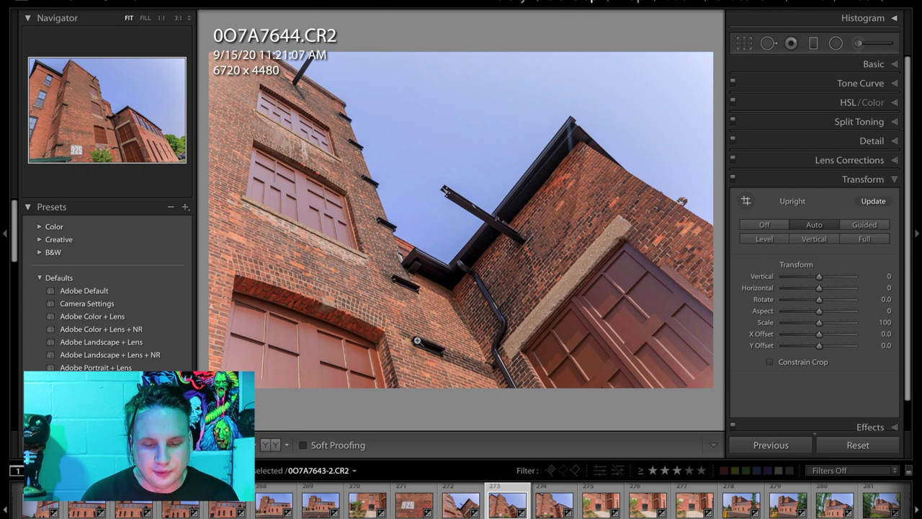
{"action": "key", "text": "Right"}
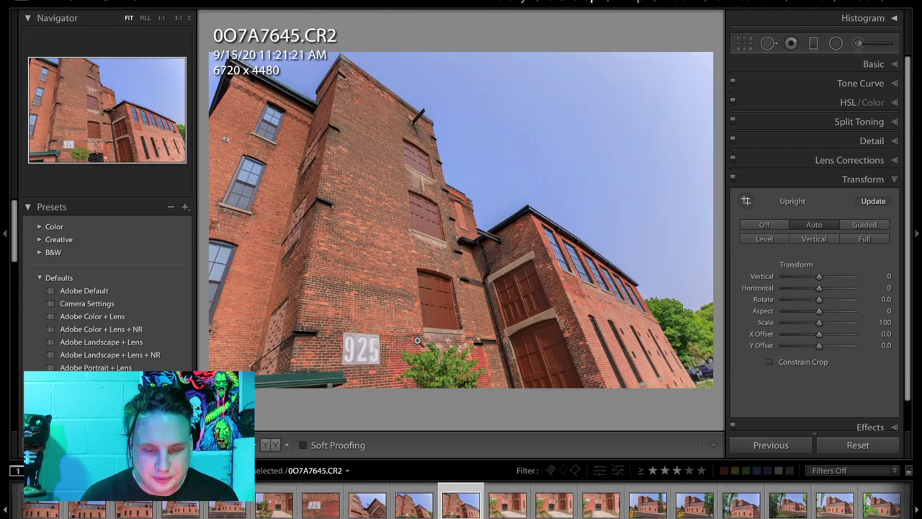
{"action": "key", "text": "Right"}
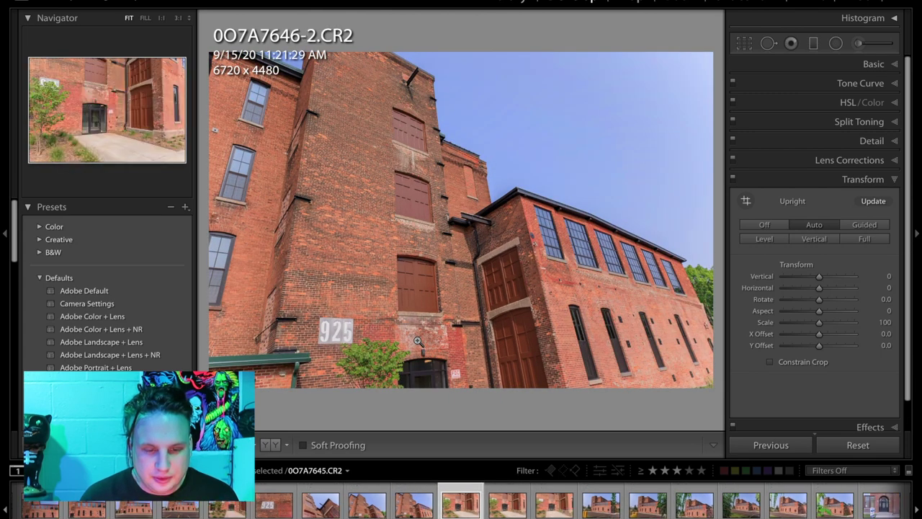
{"action": "key", "text": "Right"}
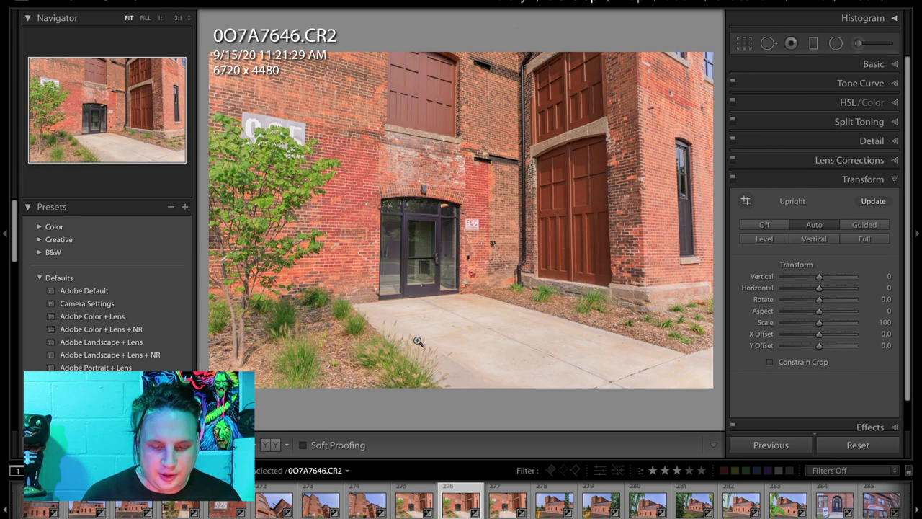
{"action": "key", "text": "Right"}
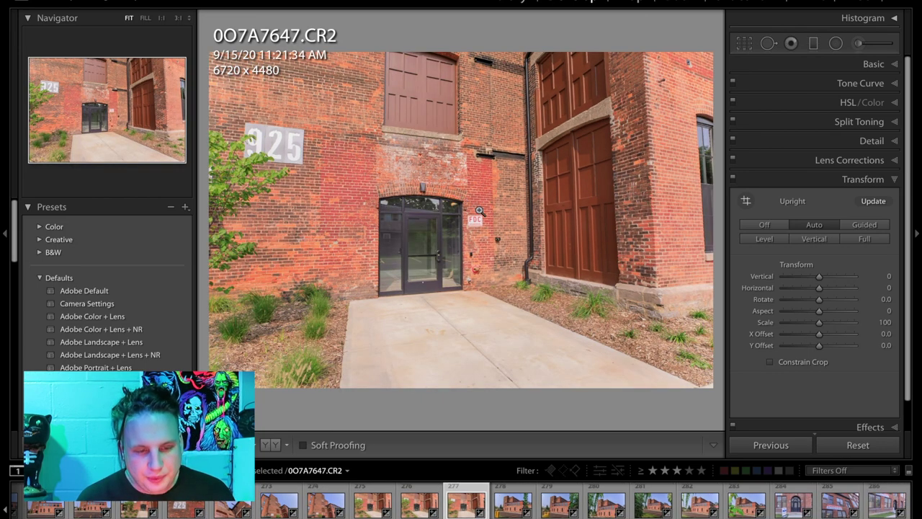
Rate the entrance photo three stars and inspect the 925 sign at full size
{"action": "key", "text": "3"}
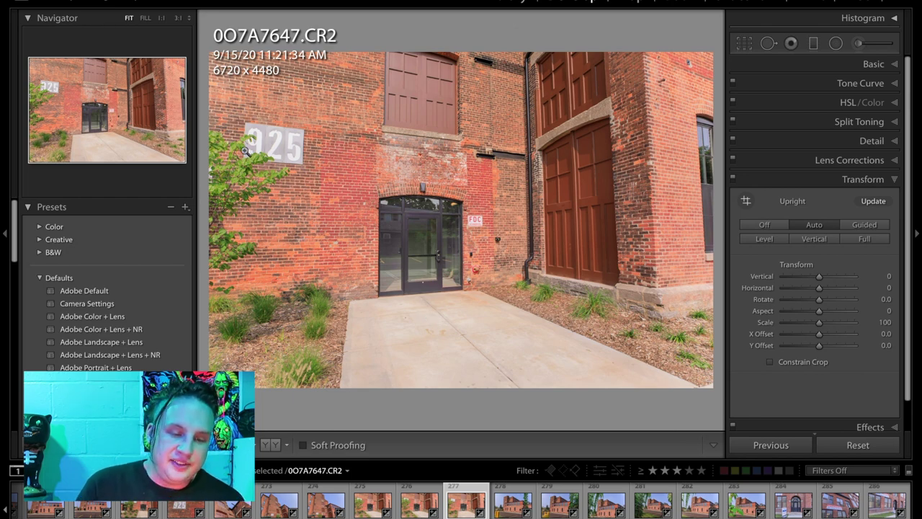
{"action": "left_click", "coordinate": [272, 152]}
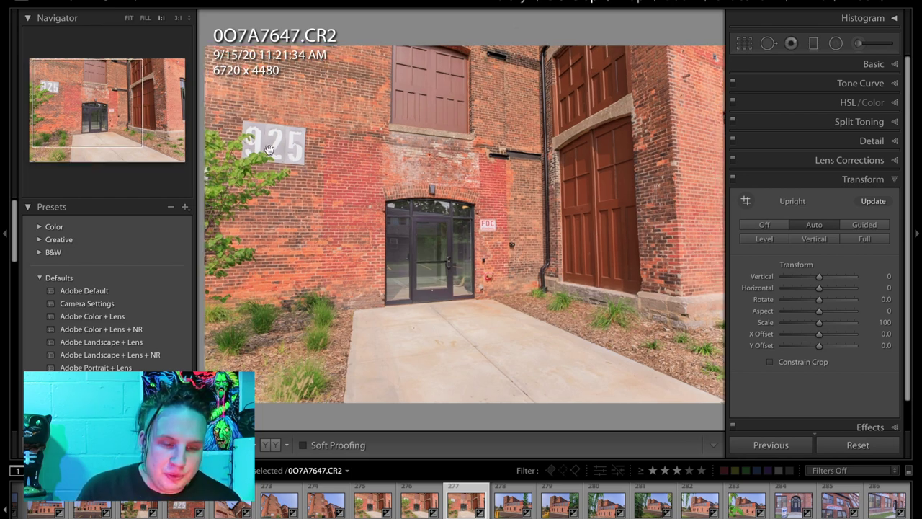
{"action": "left_click_drag", "start_coordinate": [303, 140], "coordinate": [342, 176]}
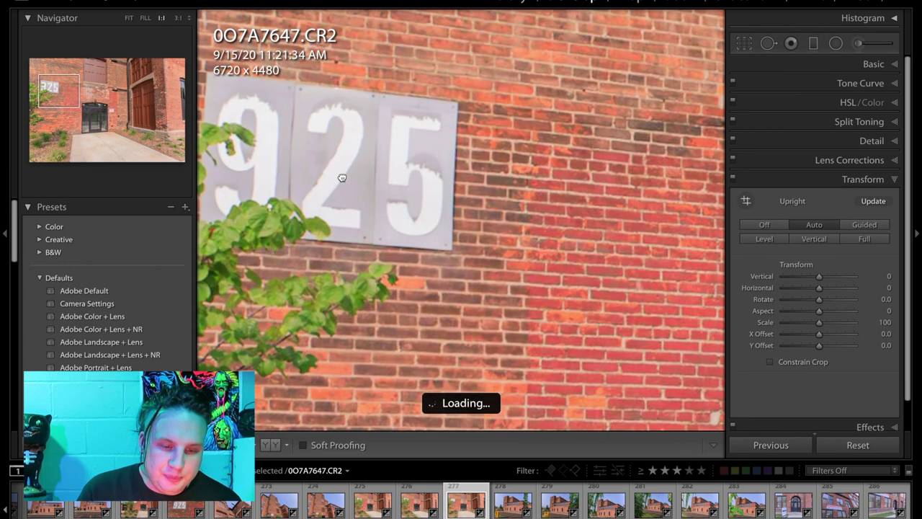
{"action": "left_click", "coordinate": [342, 177]}
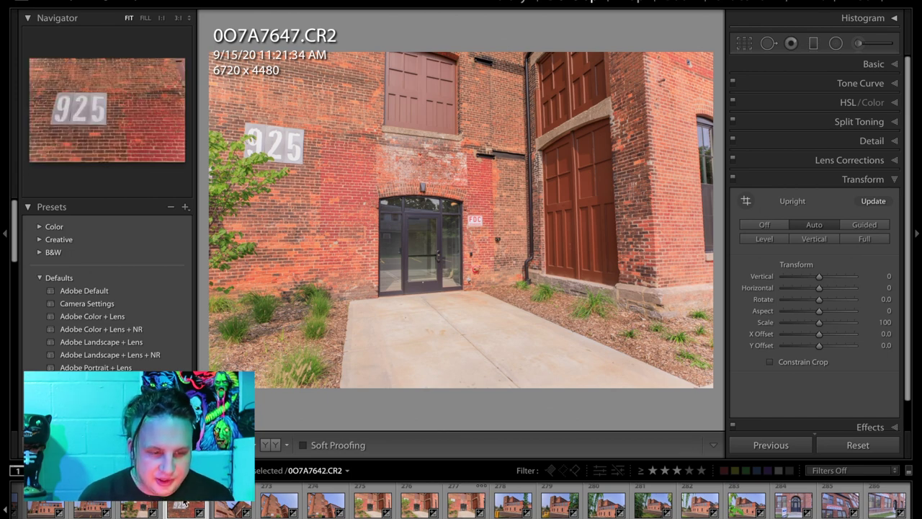
Compare against 0O7A7642.CR2 in the filmstrip, then move on to 0O7A7648.CR2
{"action": "left_click", "coordinate": [456, 504]}
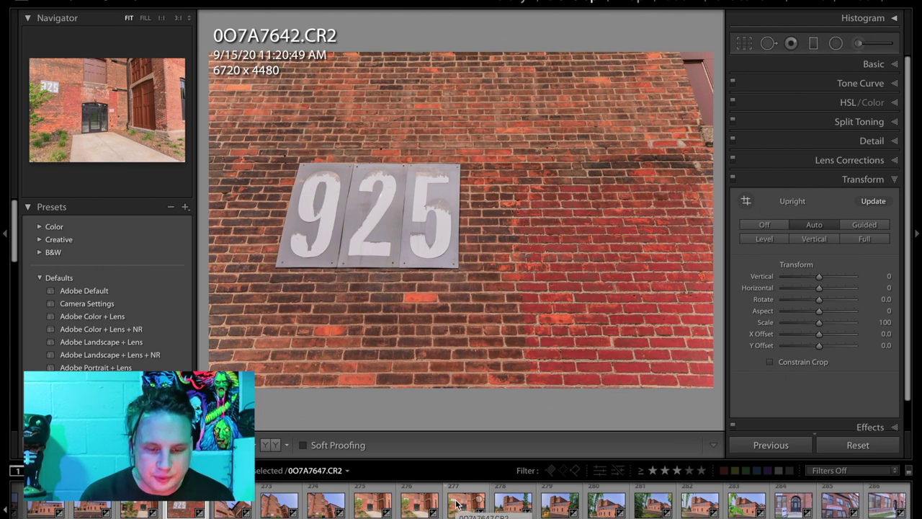
{"action": "left_click", "coordinate": [456, 505]}
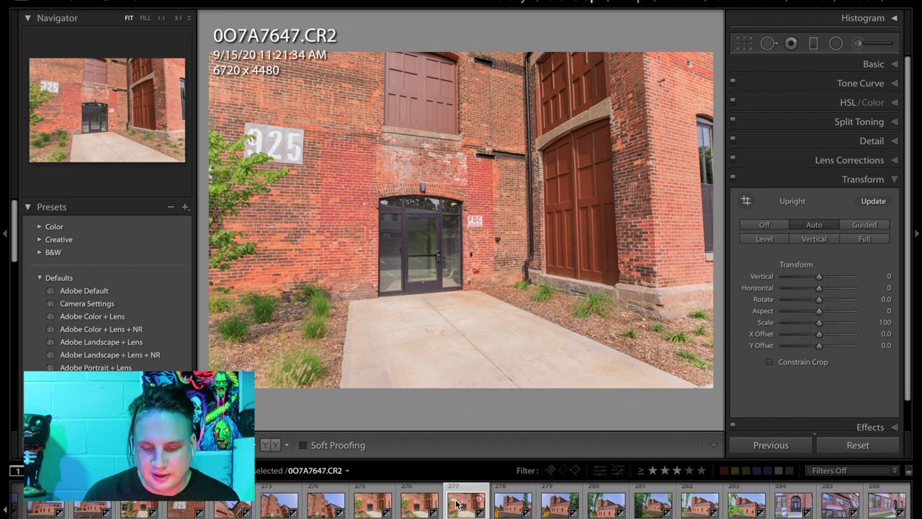
{"action": "key", "text": "Right"}
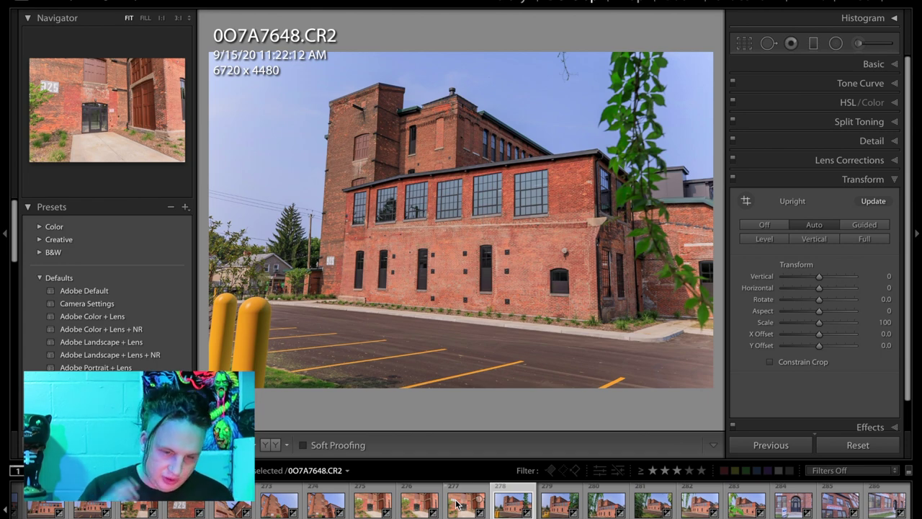
Give the parking-lot view 0O7A7648.CR2 a three-star rating
{"action": "key", "text": "Right"}
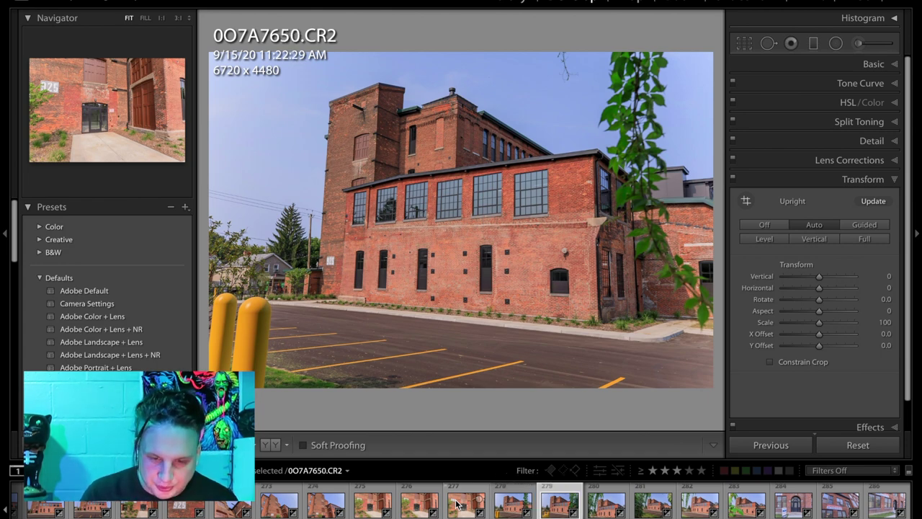
{"action": "key", "text": "Left"}
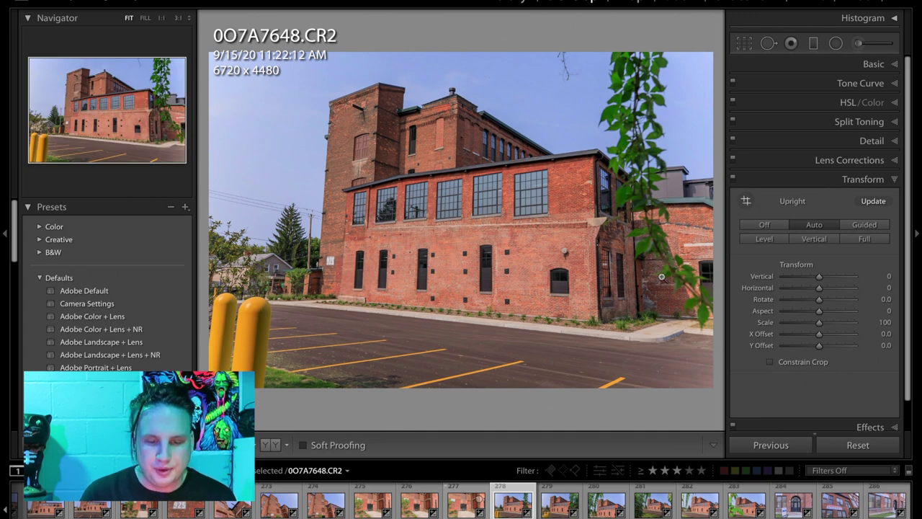
{"action": "key", "text": "3"}
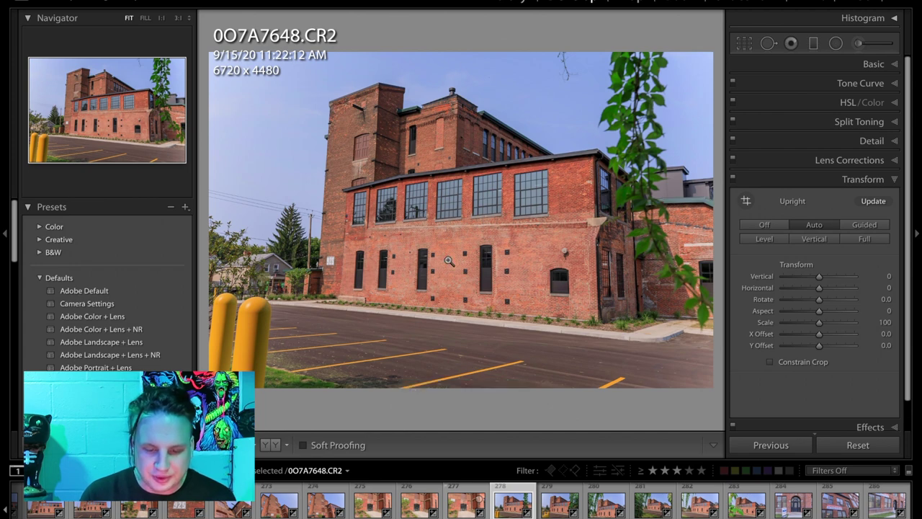
Advance through the following shots to 0O7A7654.CR2
{"action": "key", "text": "Right"}
{"action": "key", "text": "Right"}
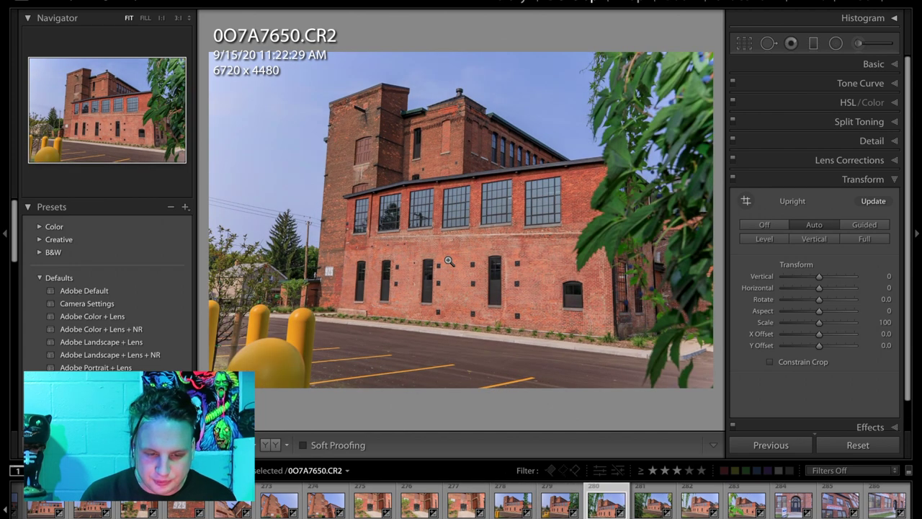
{"action": "key", "text": "Right"}
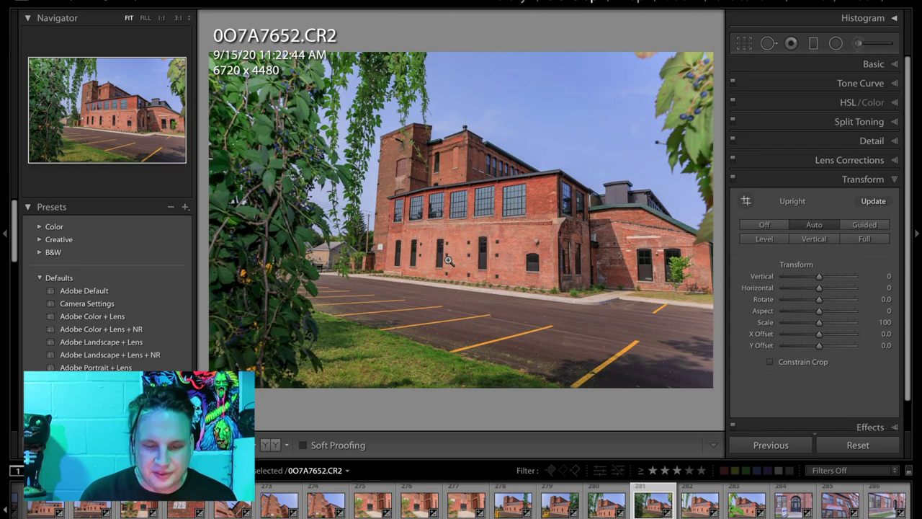
{"action": "key", "text": "Right"}
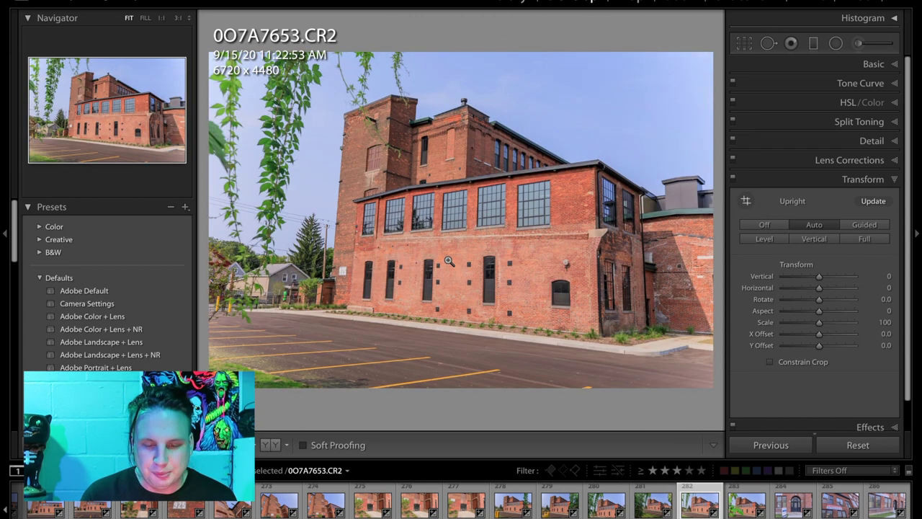
{"action": "key", "text": "Right"}
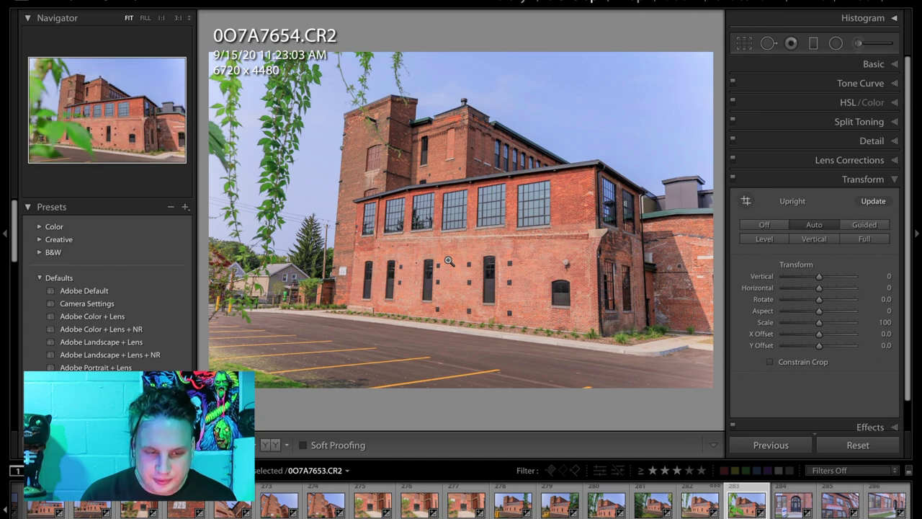